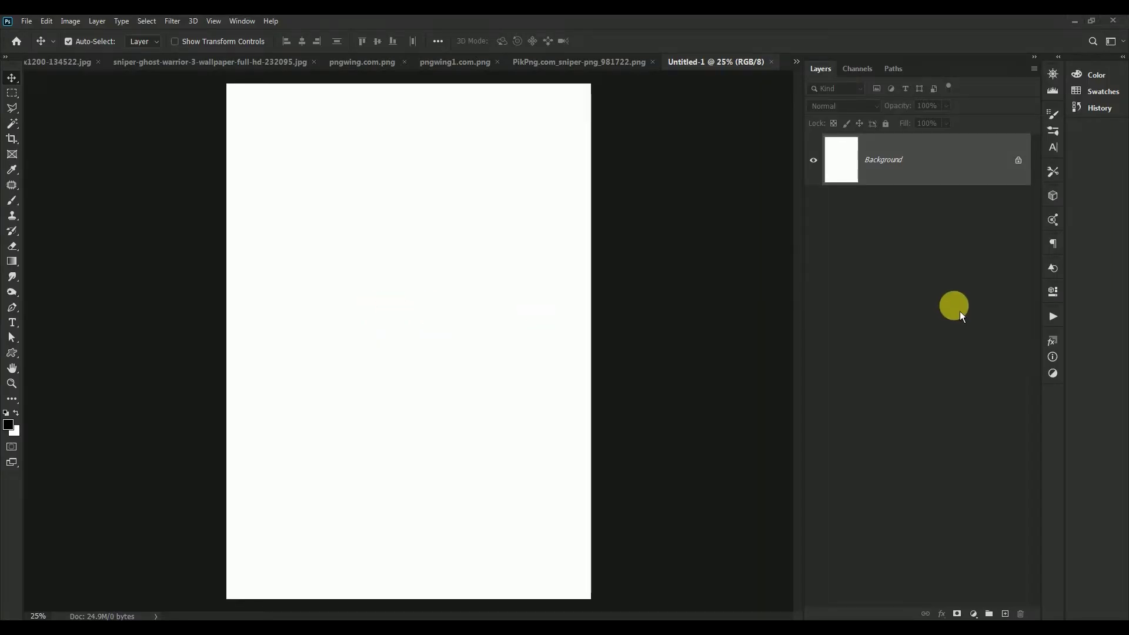
Add a Solid Color fill layer in hex 3e4649 above the Background
left_click(974, 613)
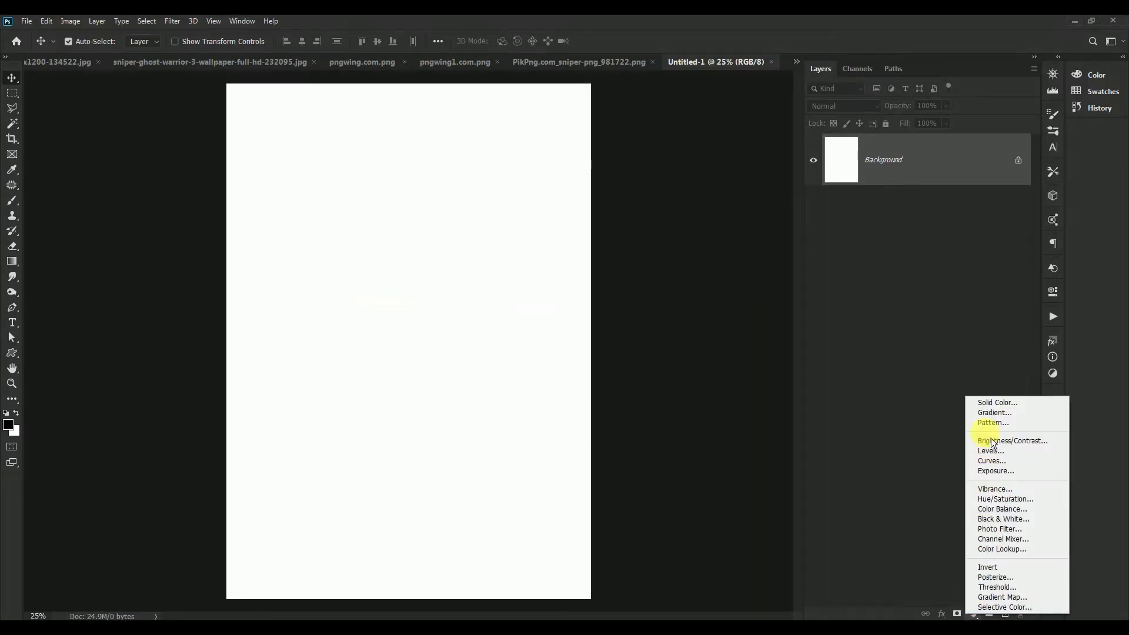
left_click(994, 403)
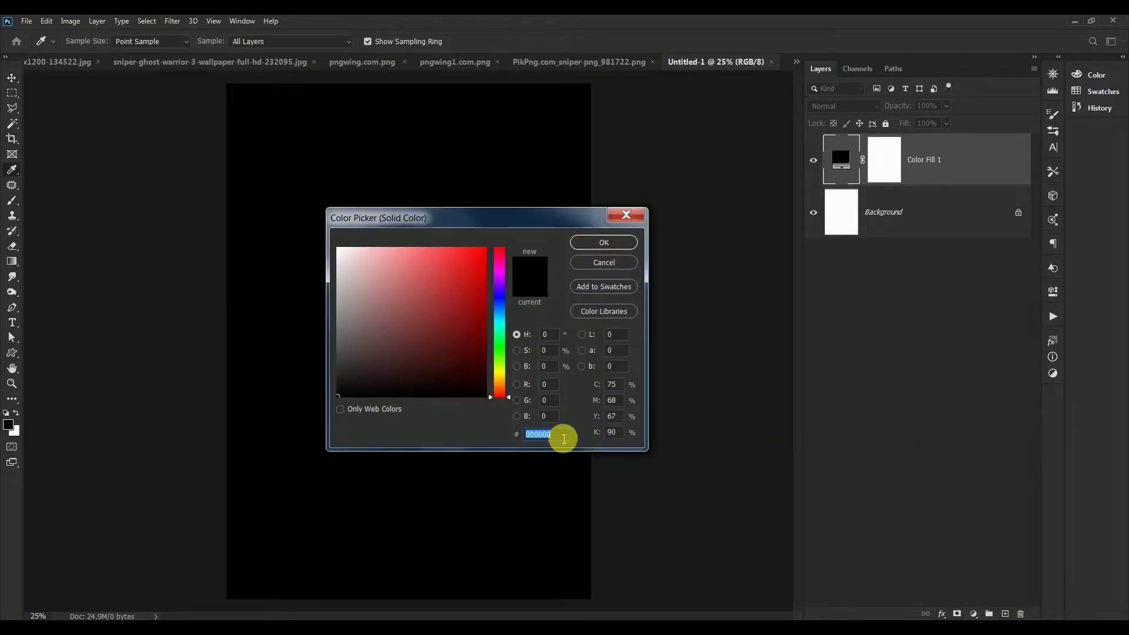
type("3")
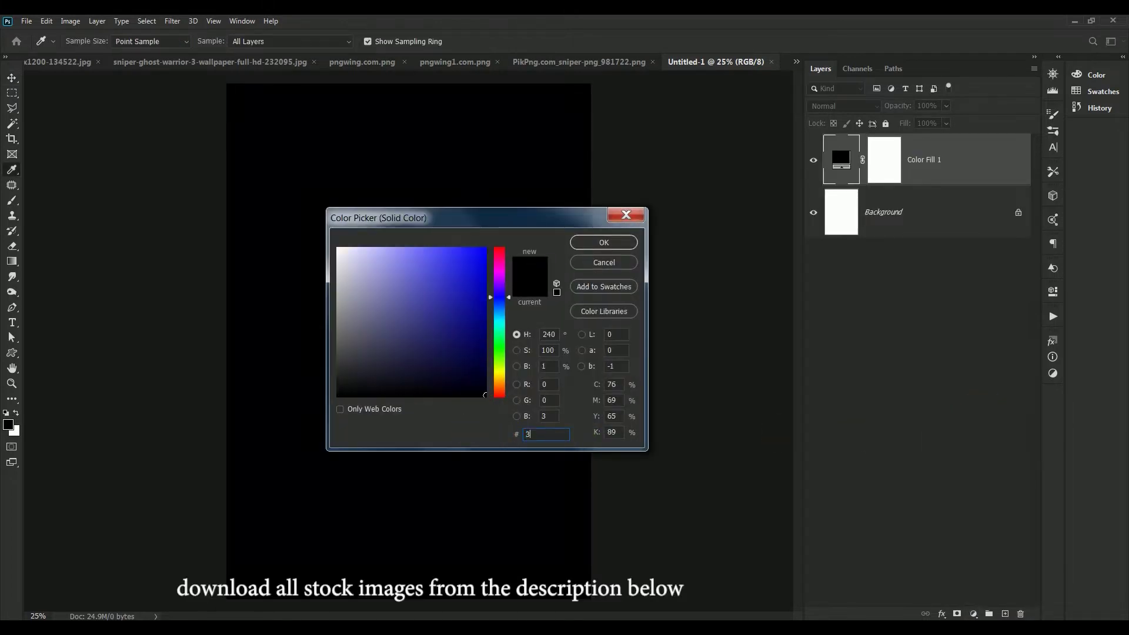
type("e4")
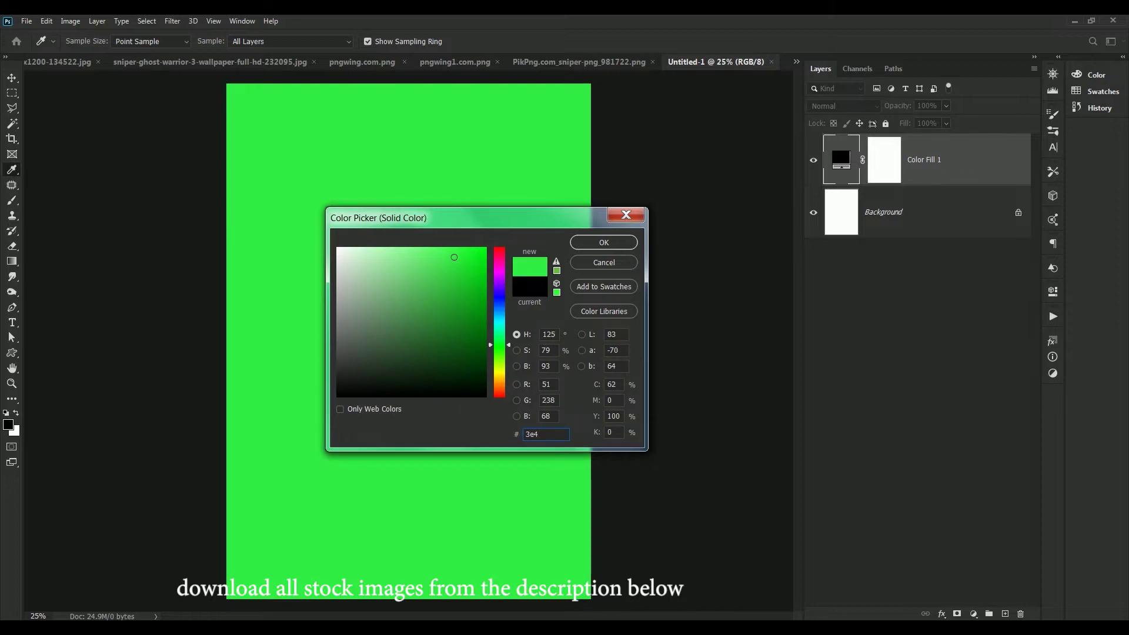
type("649")
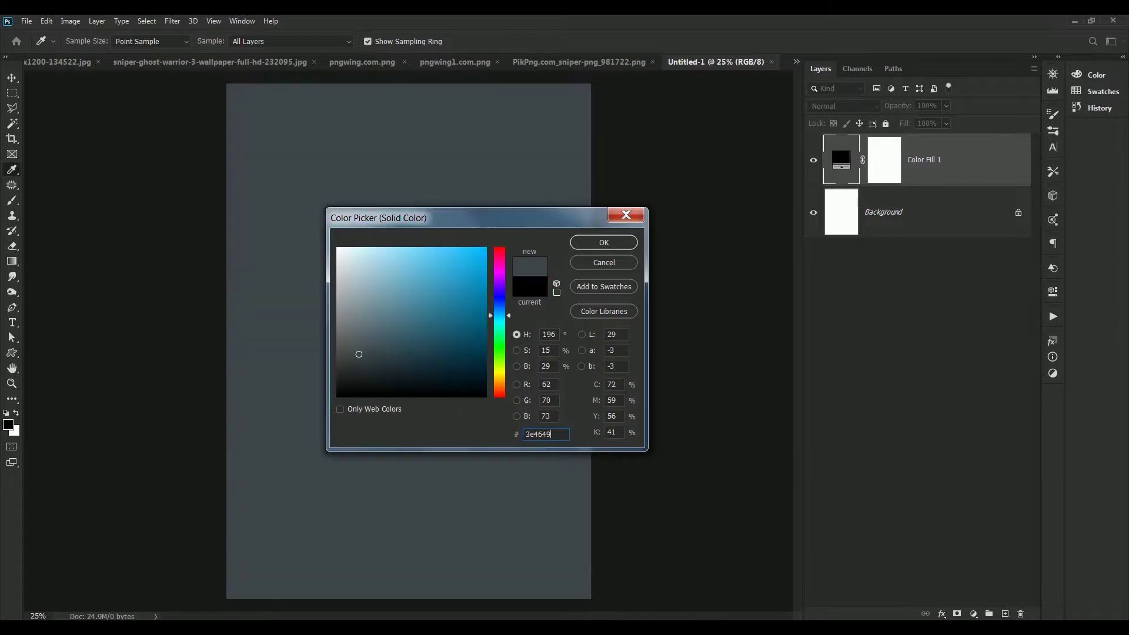
left_click(595, 241)
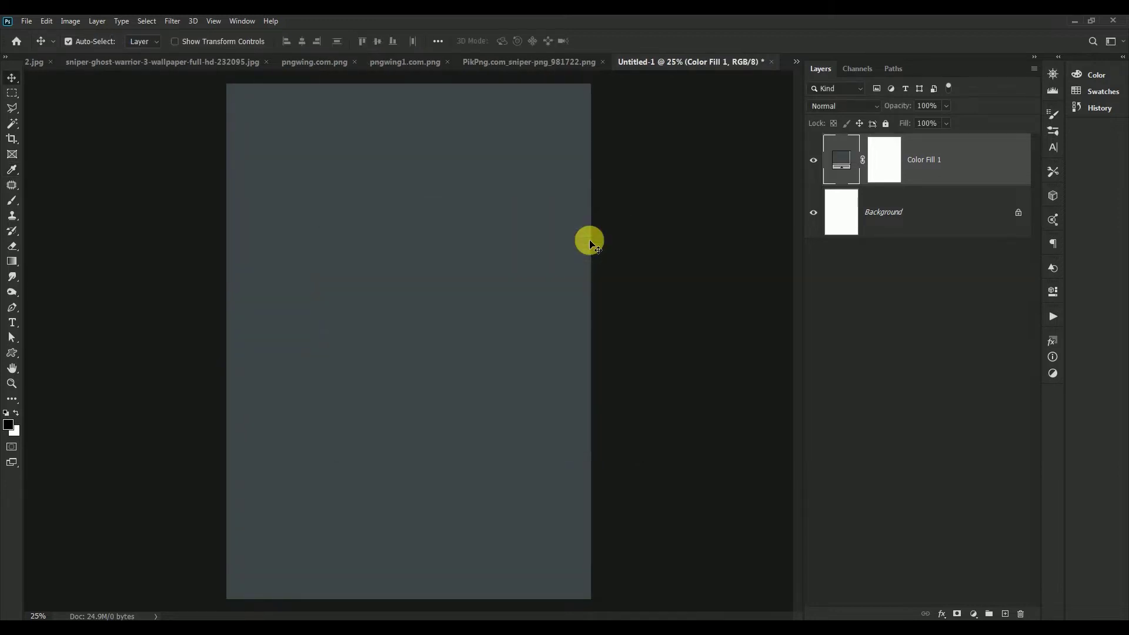
Copy the blue cloudy background image into Untitled-1, closing the source unsaved
left_click(801, 69)
left_click(853, 69)
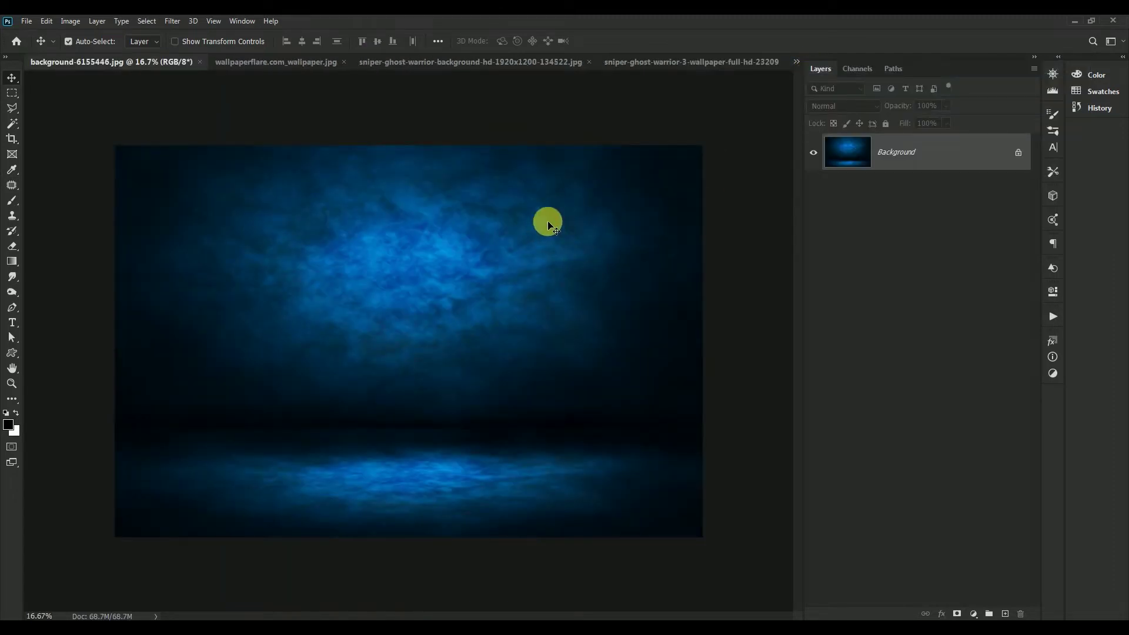
left_click_drag(91, 69, 418, 251)
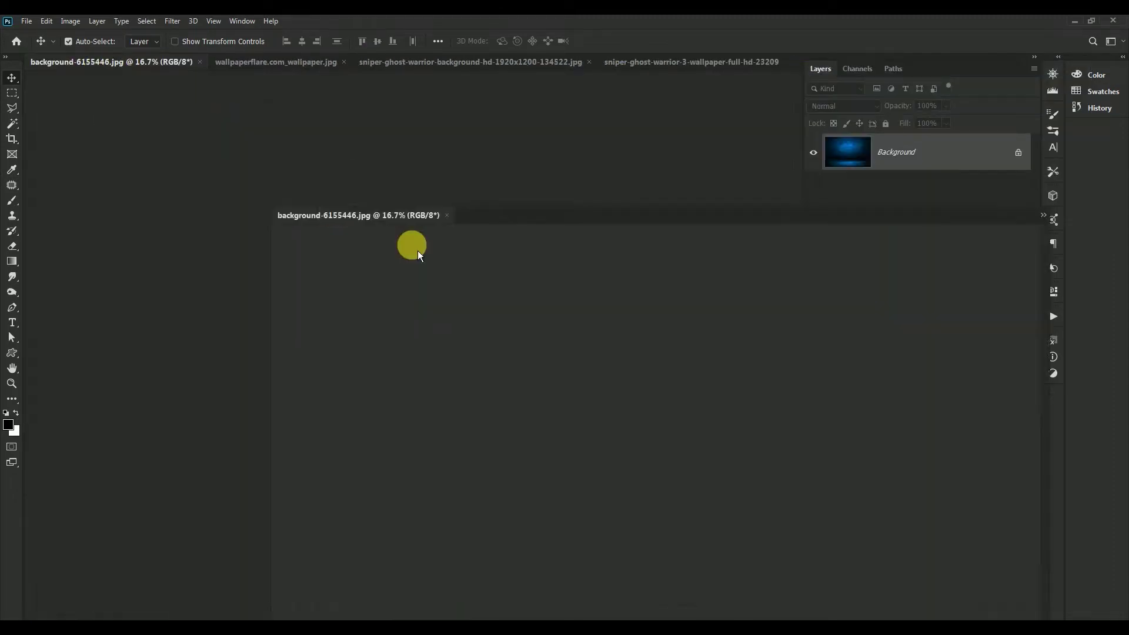
left_click_drag(640, 385, 335, 163)
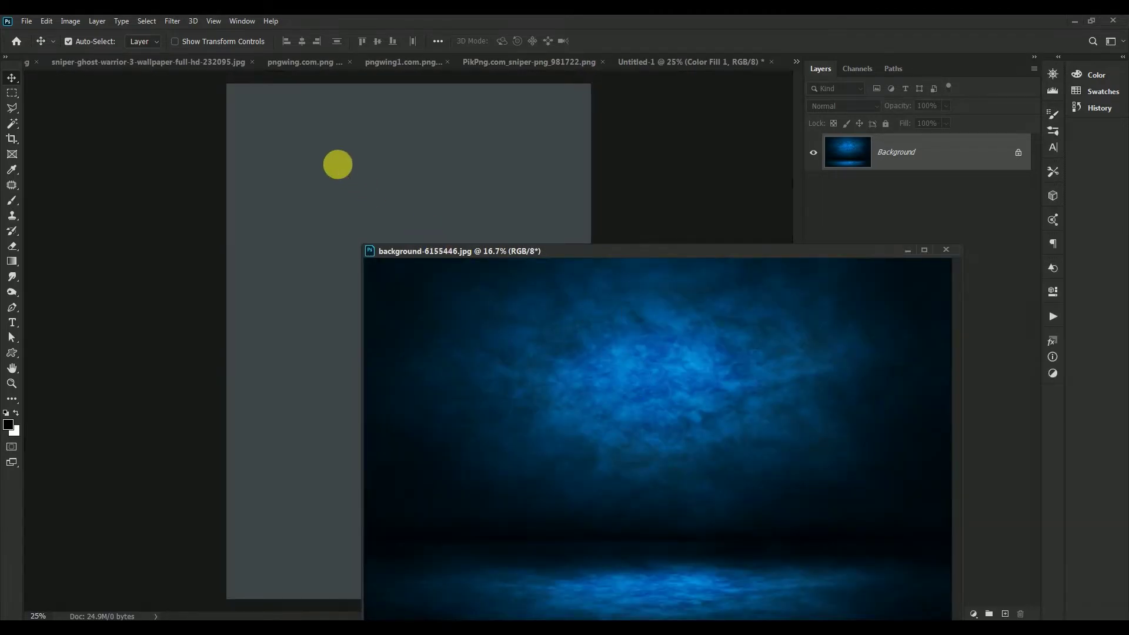
left_click_drag(668, 255, 460, 184)
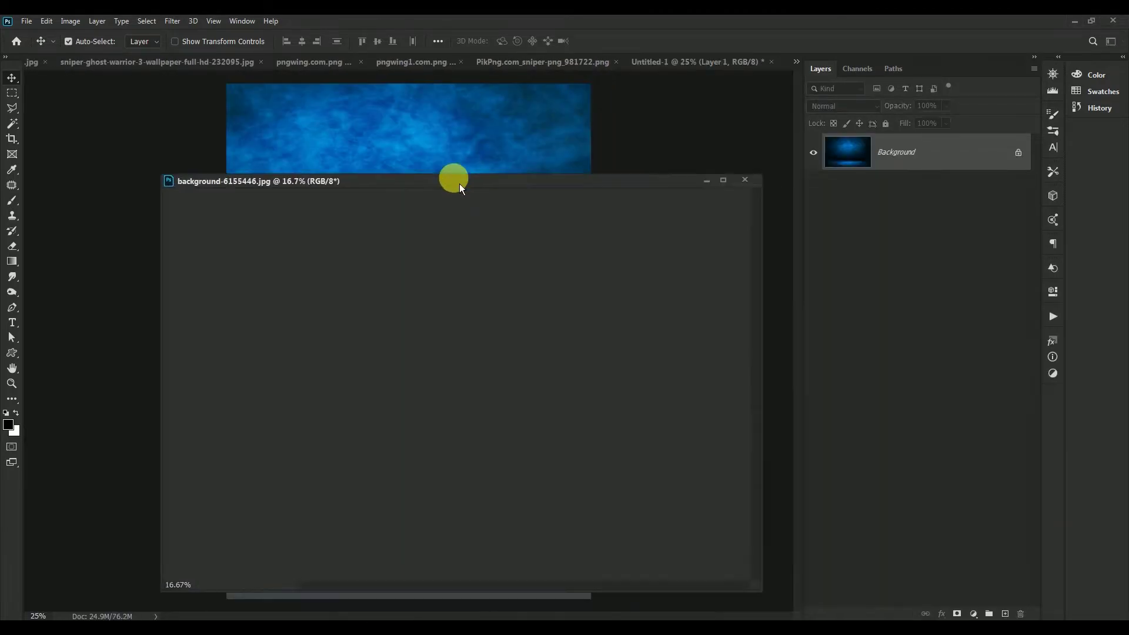
left_click(712, 173)
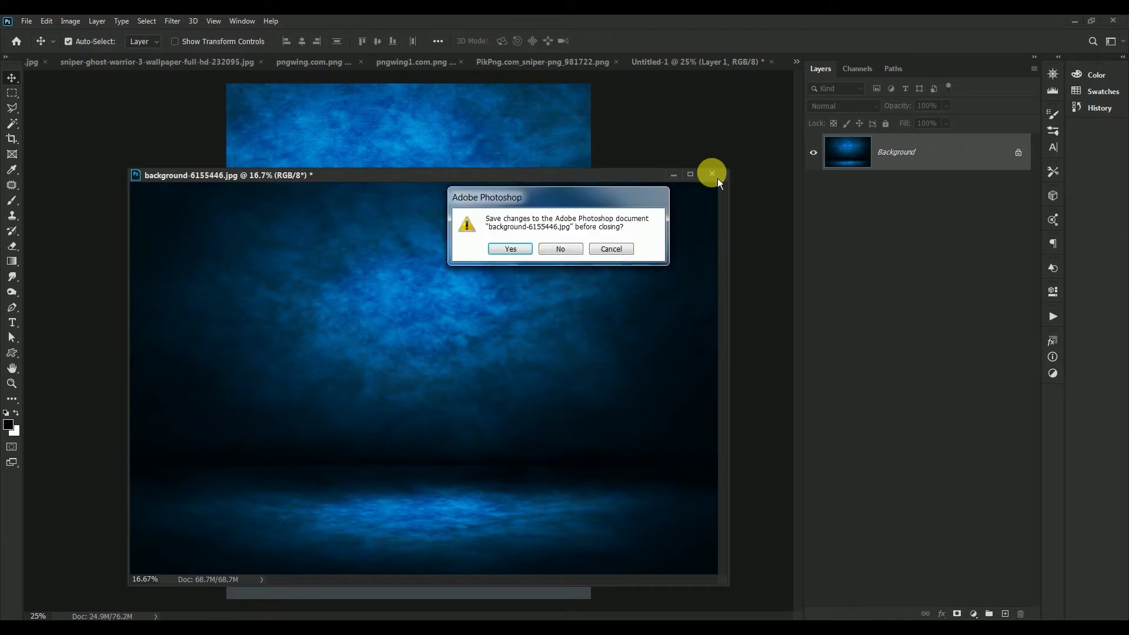
left_click(558, 257)
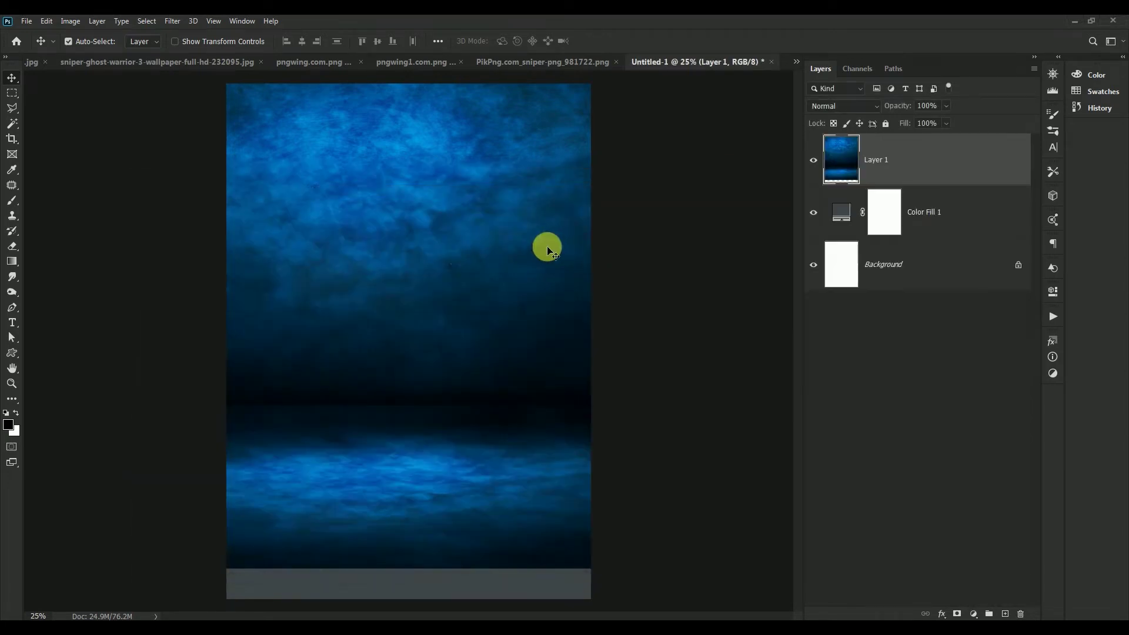
left_click_drag(478, 217, 475, 330)
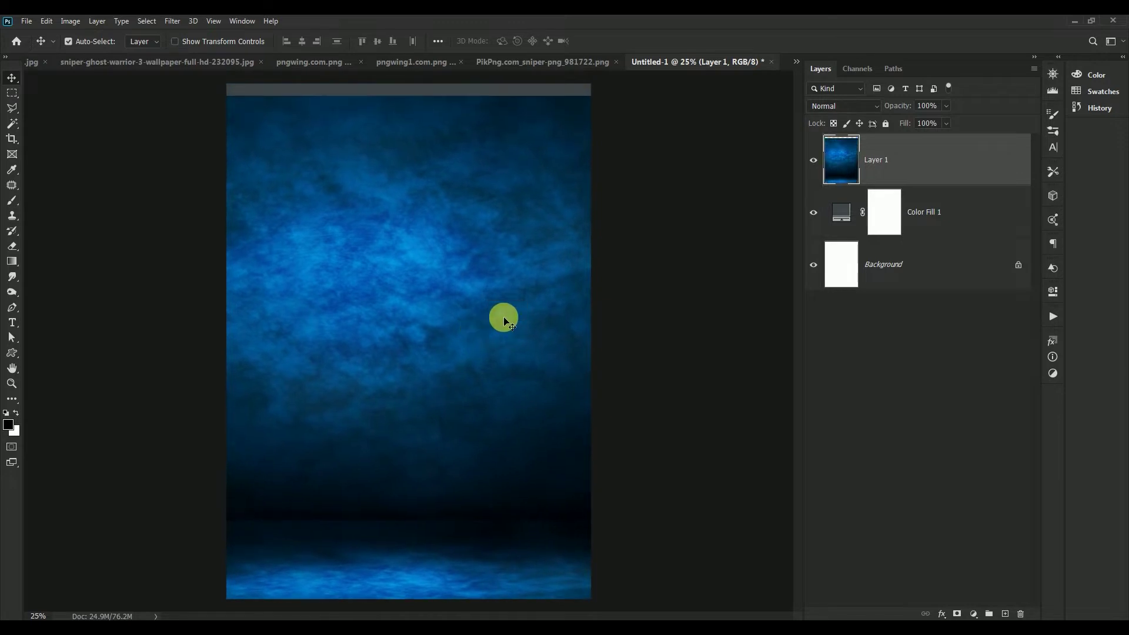
Scale the blue backdrop with Free Transform to cover the whole portrait canvas
key("ctrl+t")
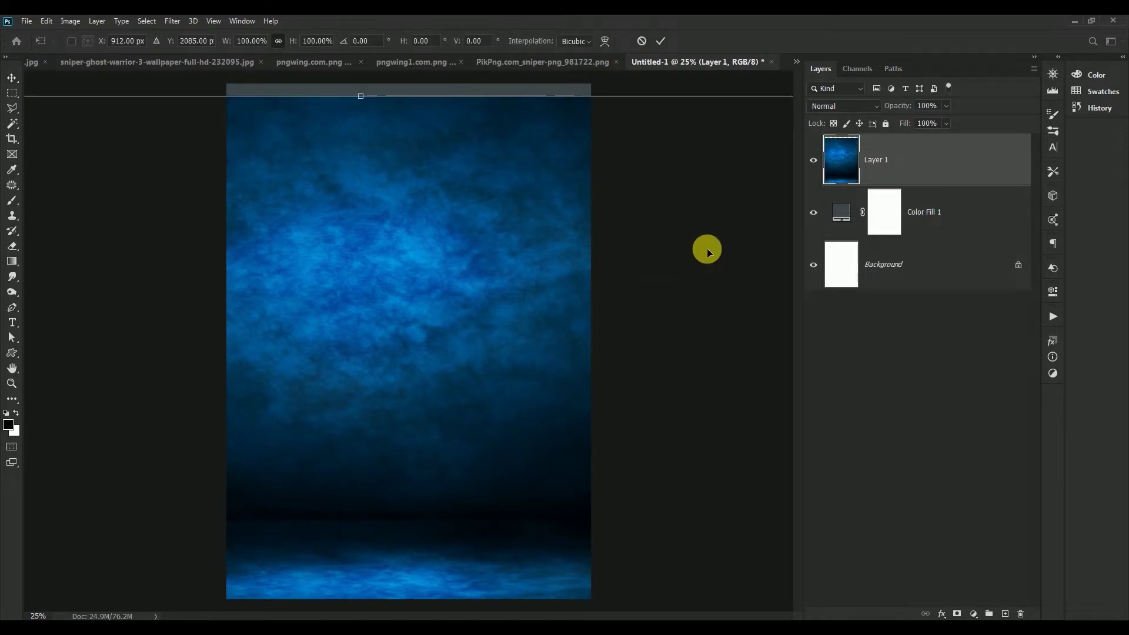
key("ctrl+minus")
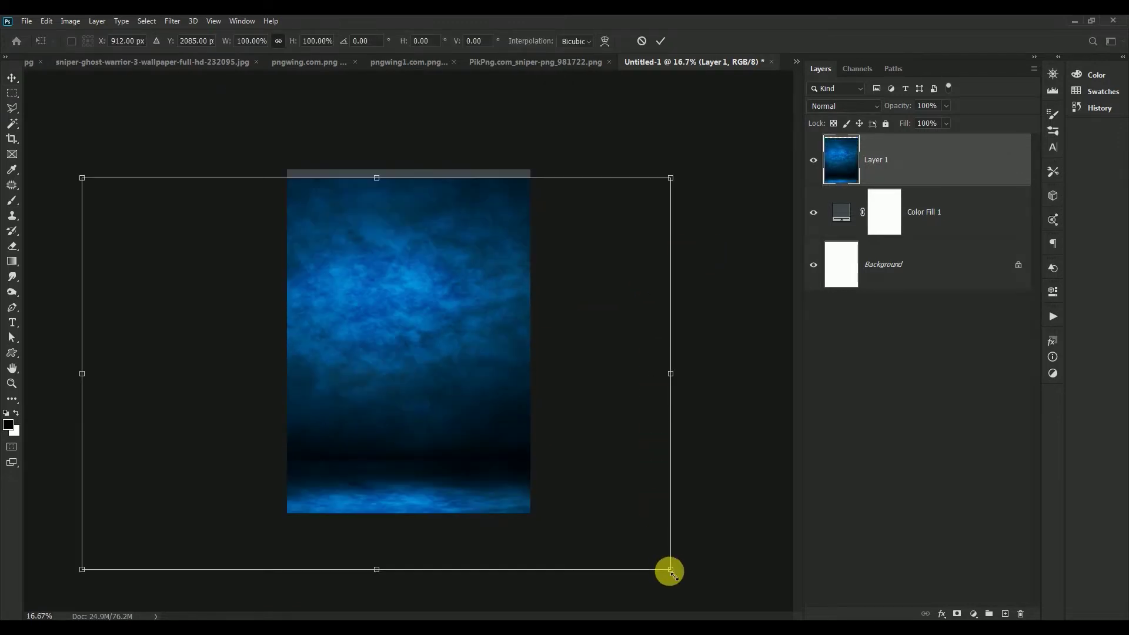
left_click_drag(671, 570, 723, 612)
key("ctrl+minus")
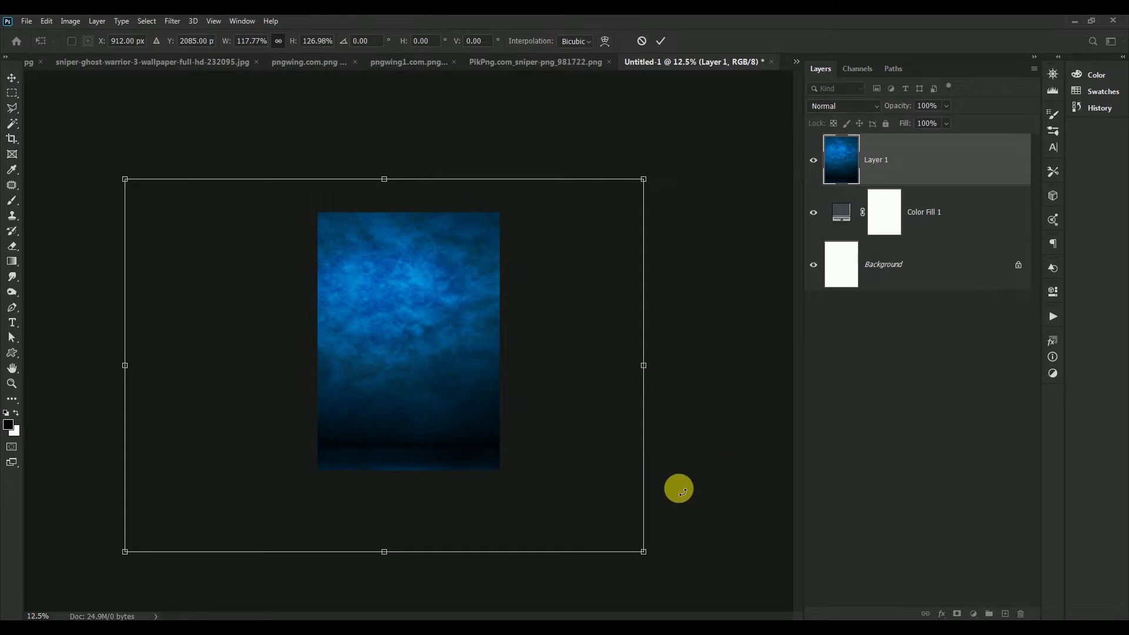
left_click_drag(644, 553, 683, 611)
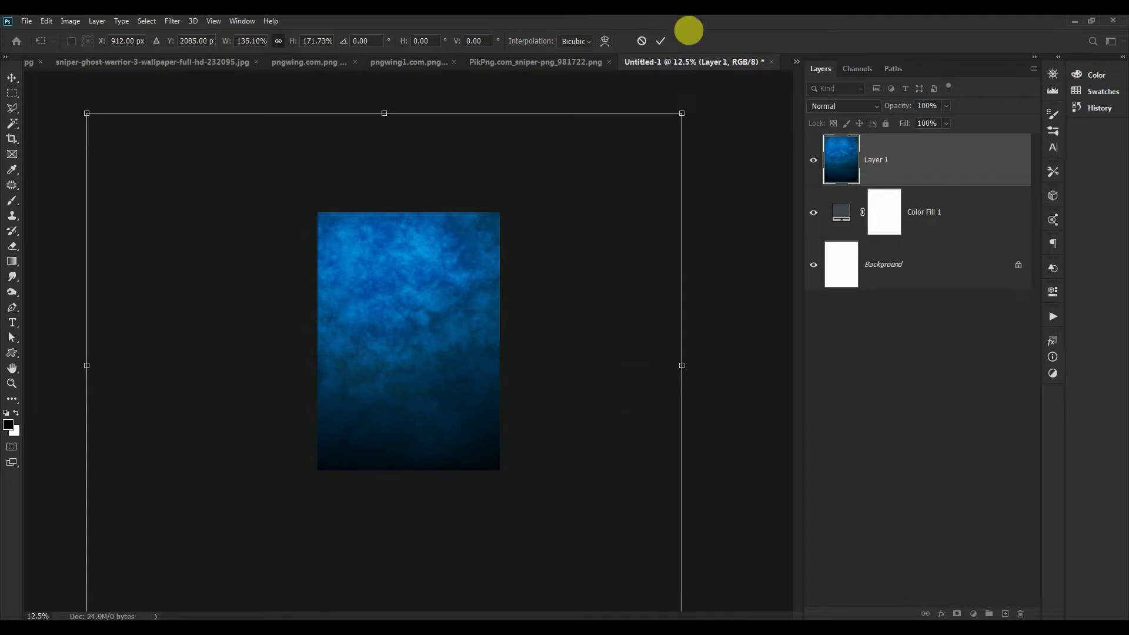
left_click(660, 42)
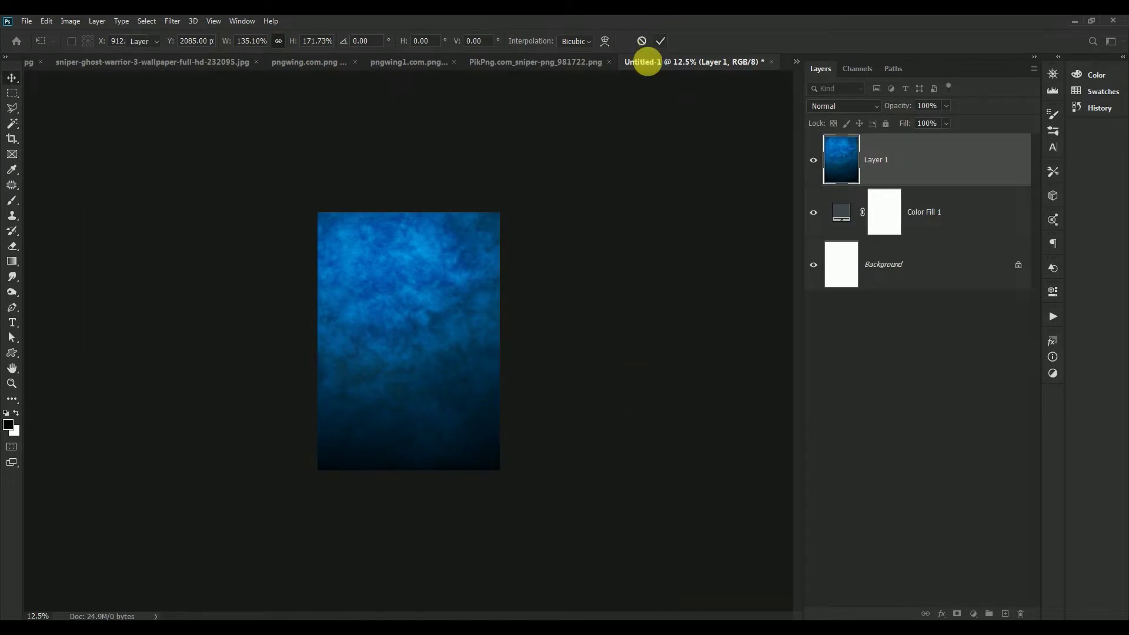
key("ctrl+0")
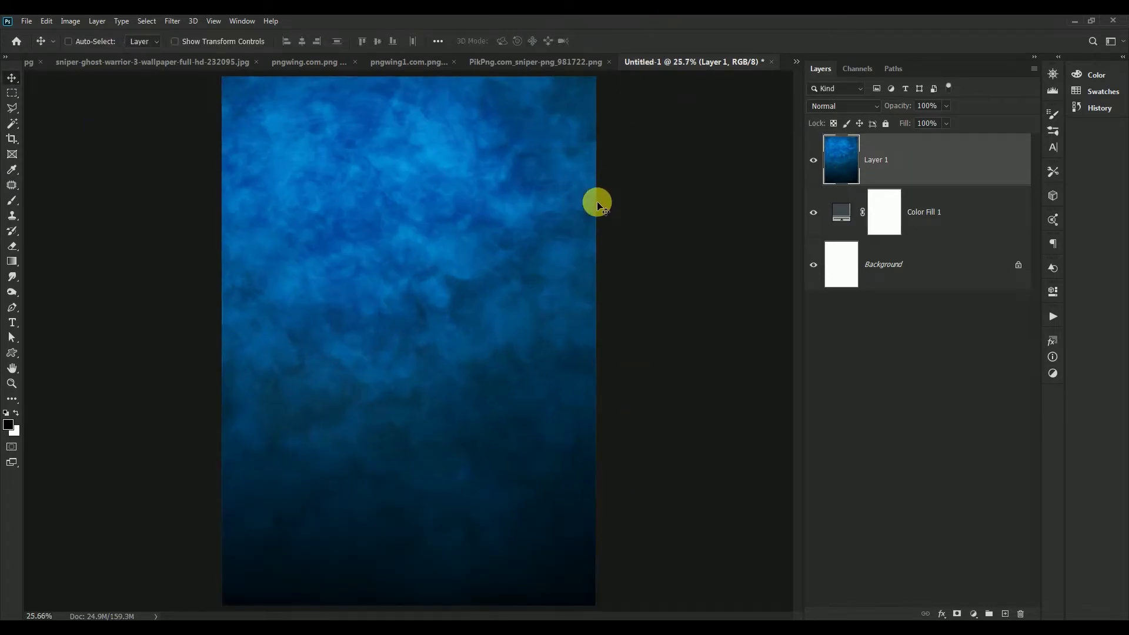
Set the blue backdrop layer's blend mode to Soft Light
left_click(814, 160)
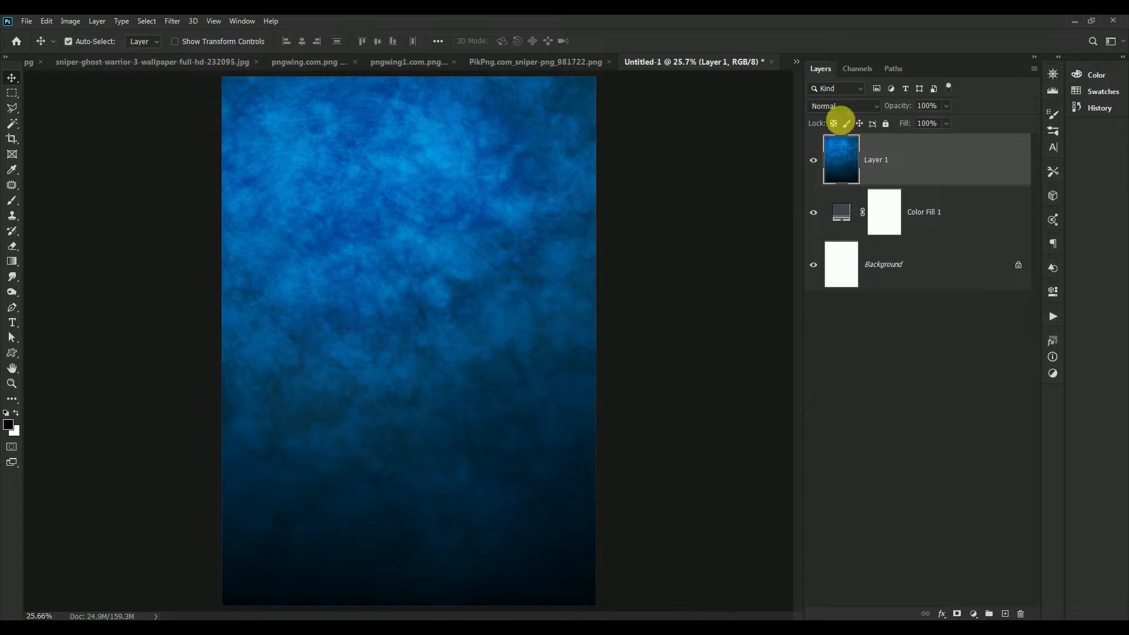
left_click(842, 107)
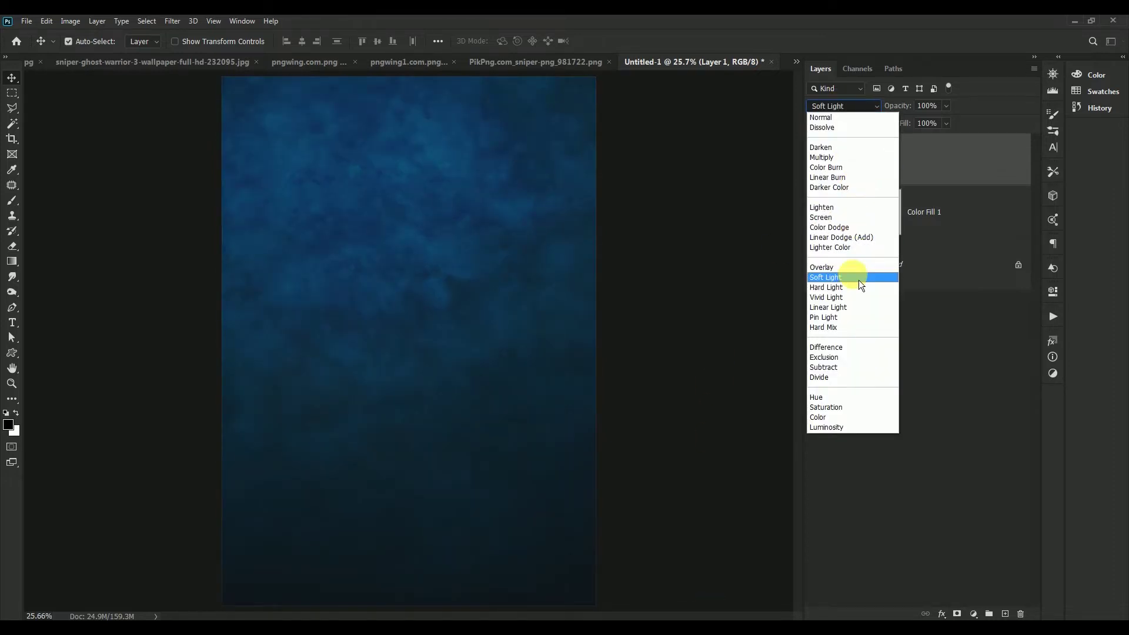
left_click(858, 278)
left_click(710, 250)
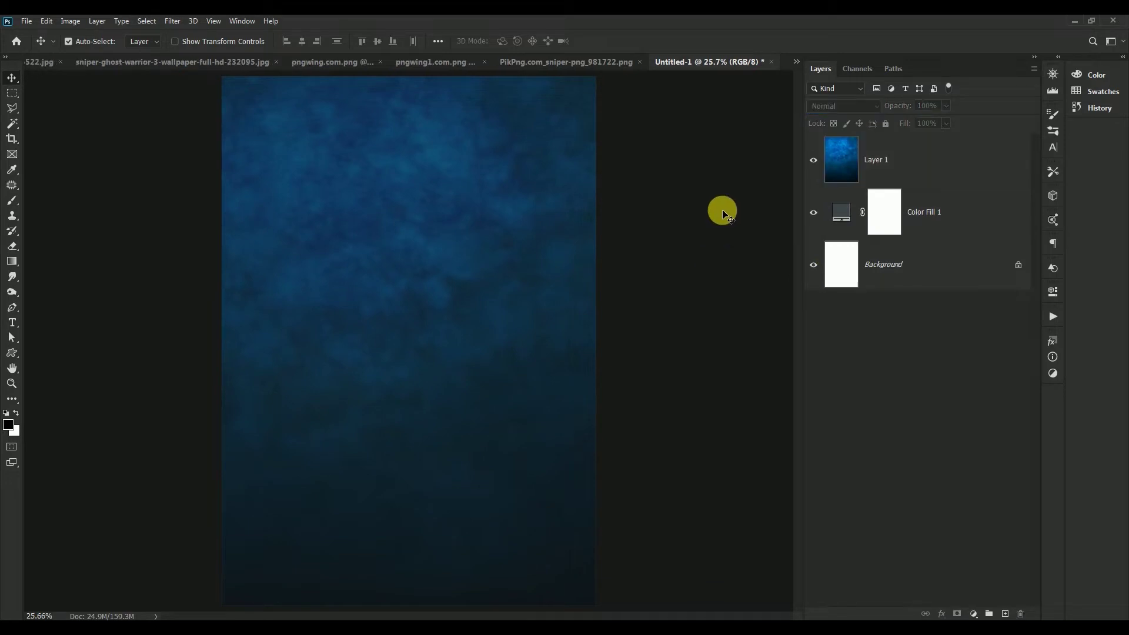
left_click(796, 63)
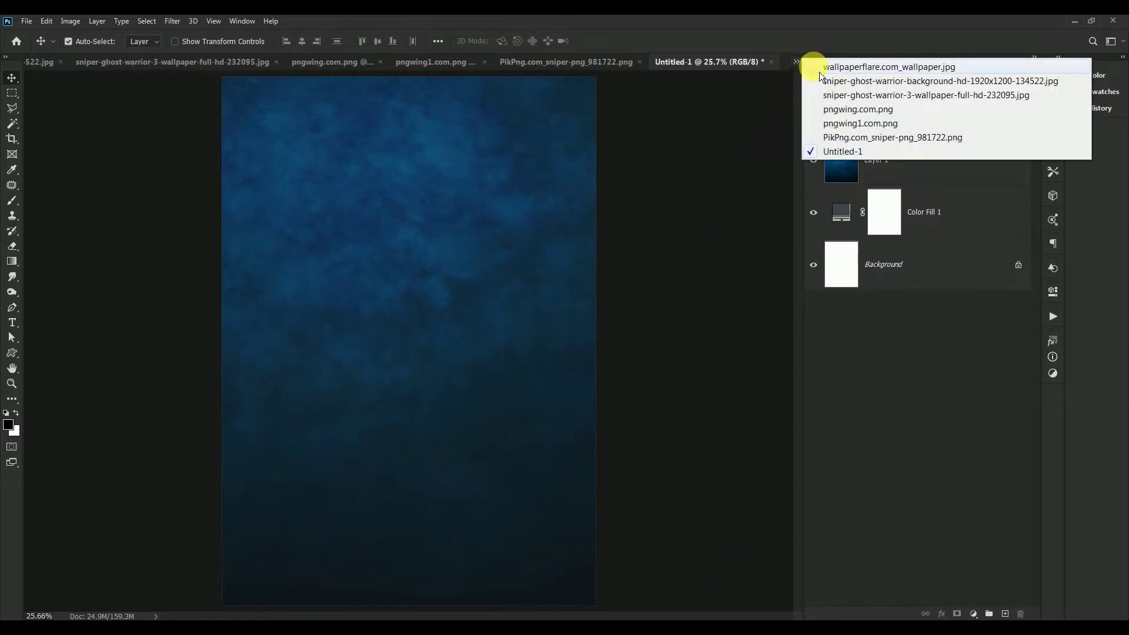
Copy the stormy cloud photo into the poster and close the source unsaved
left_click(820, 70)
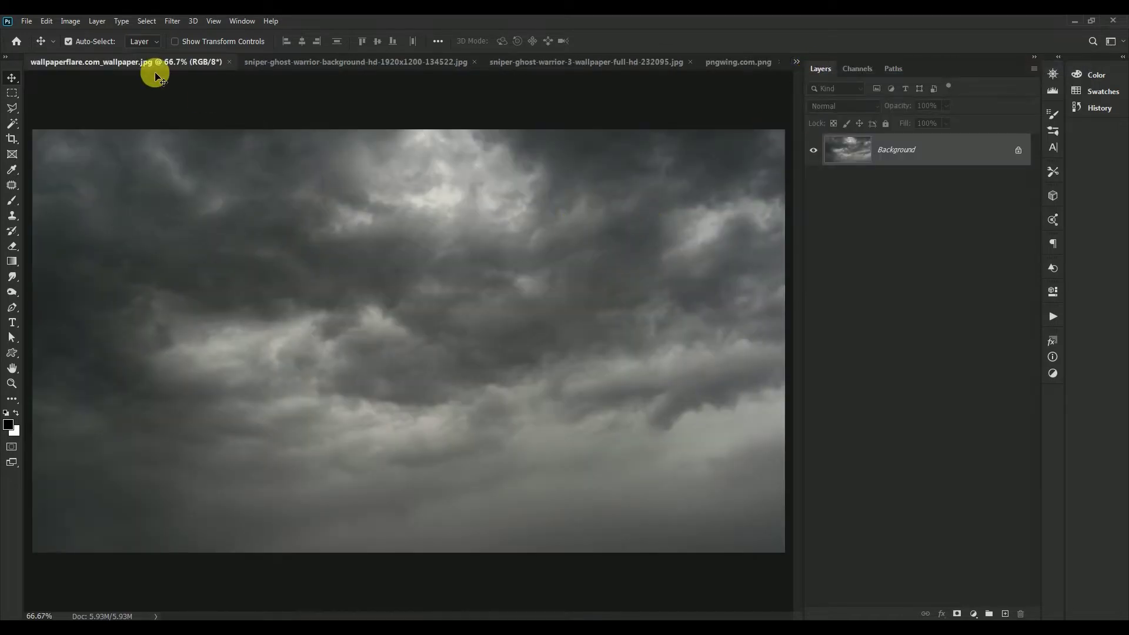
left_click_drag(156, 76, 530, 297)
mouse_move(590, 345)
left_mouse_down()
mouse_move(623, 368)
mouse_move(446, 184)
left_mouse_up()
left_click_drag(707, 305, 439, 166)
left_click(832, 161)
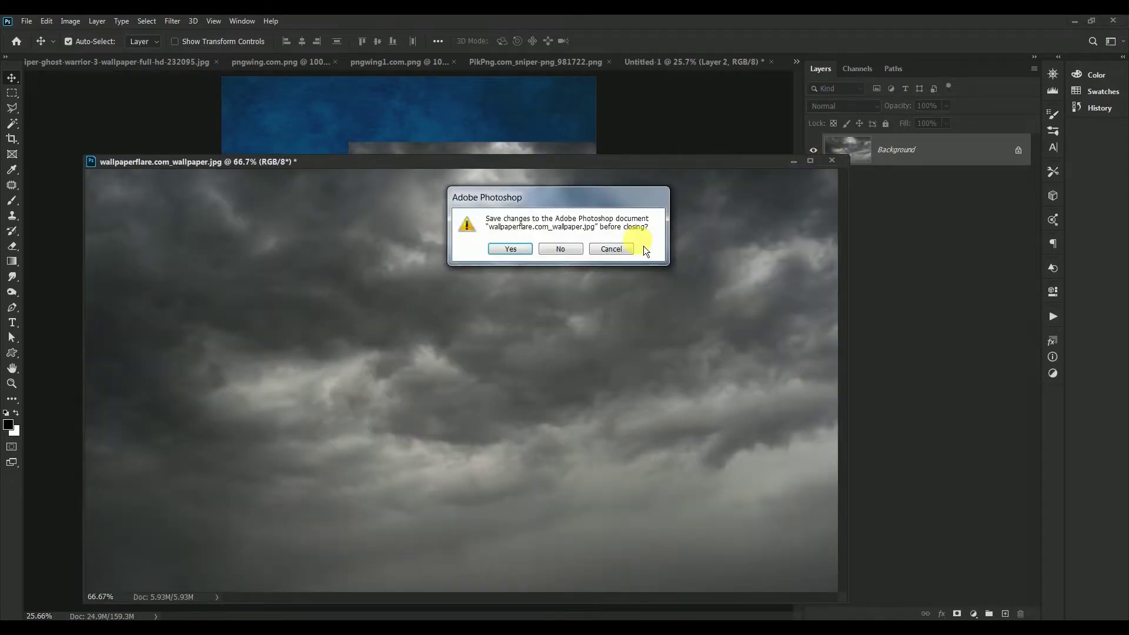
left_click(560, 249)
left_click_drag(499, 262, 413, 274)
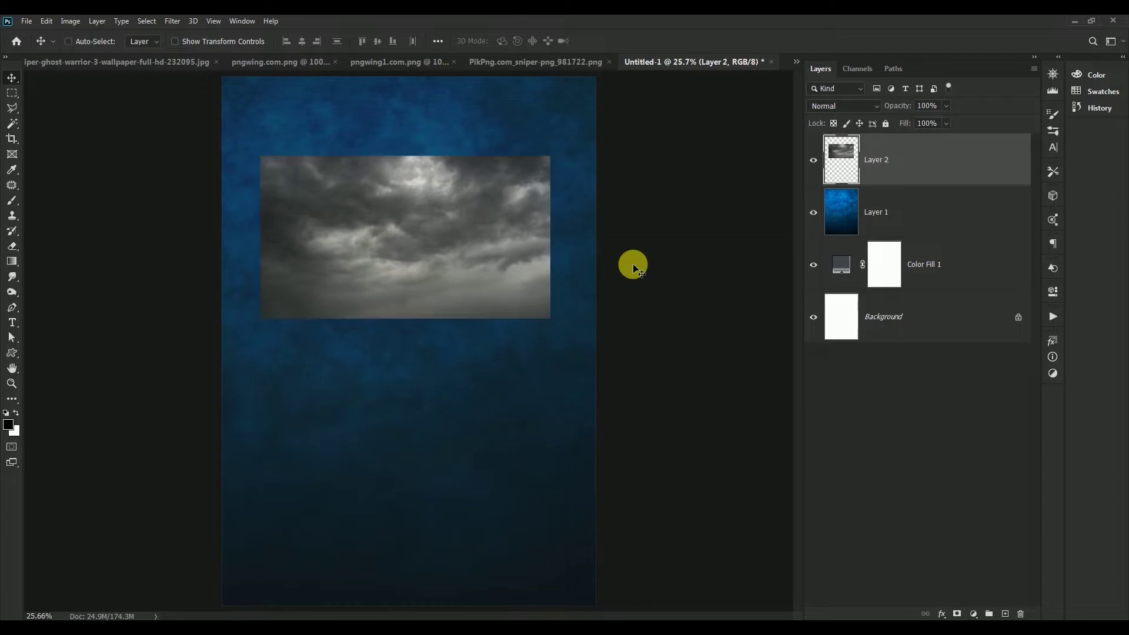
Enlarge the clouds to span the canvas width and fill the top
key("ctrl+t")
left_click_drag(551, 318, 673, 412)
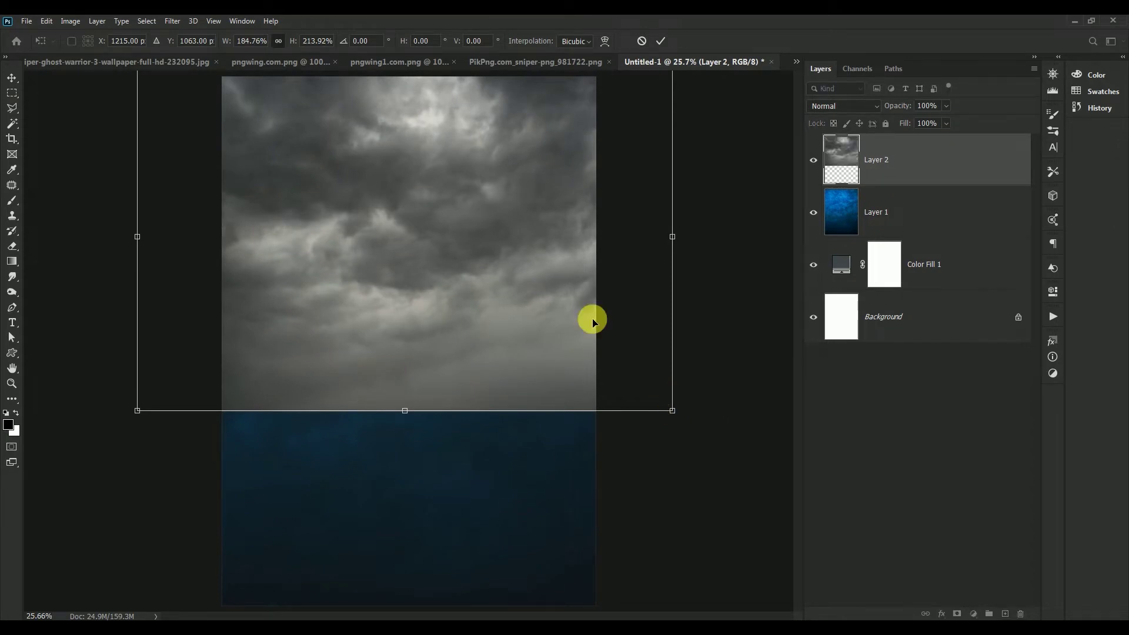
left_click_drag(508, 218, 510, 229)
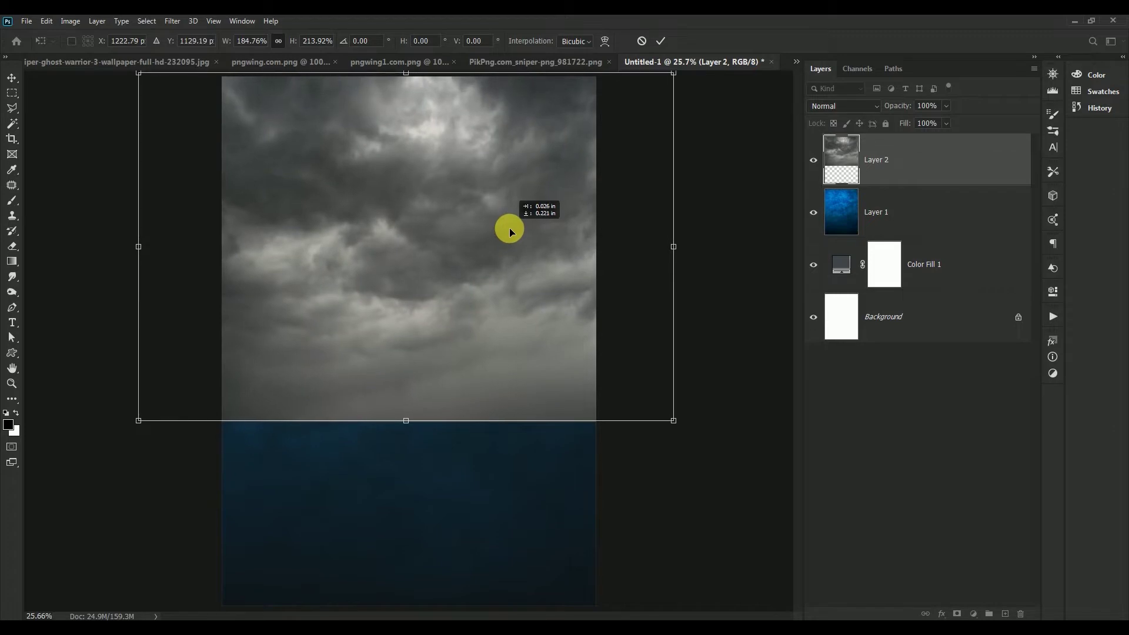
left_click(661, 41)
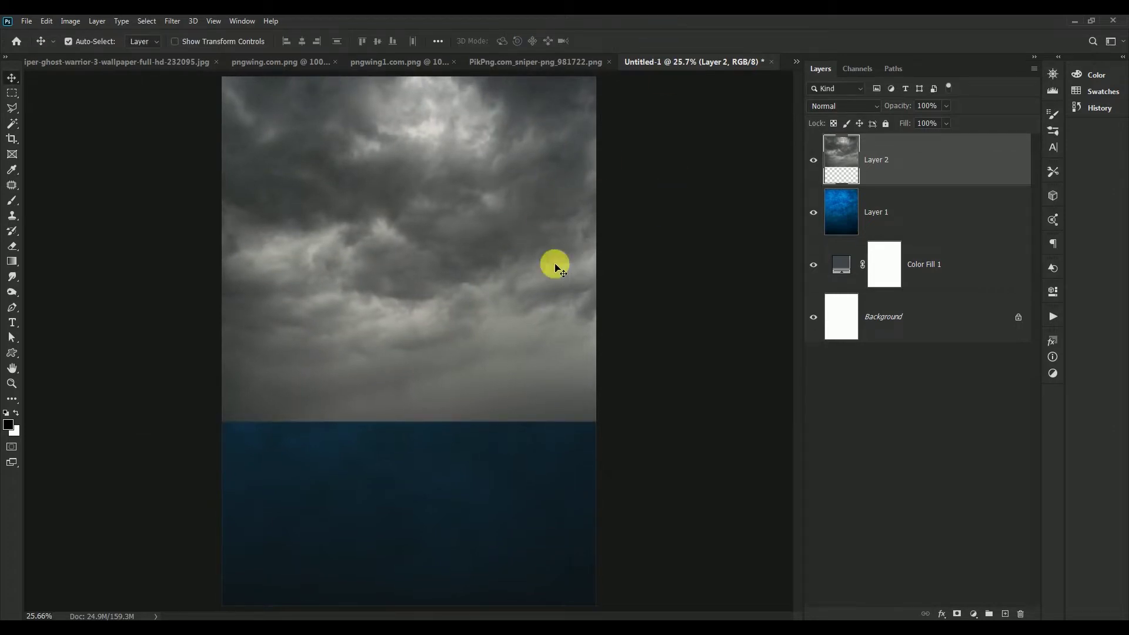
Mask Layer 2 and draw vertical gradients so the clouds fade into the sea
left_click(958, 613)
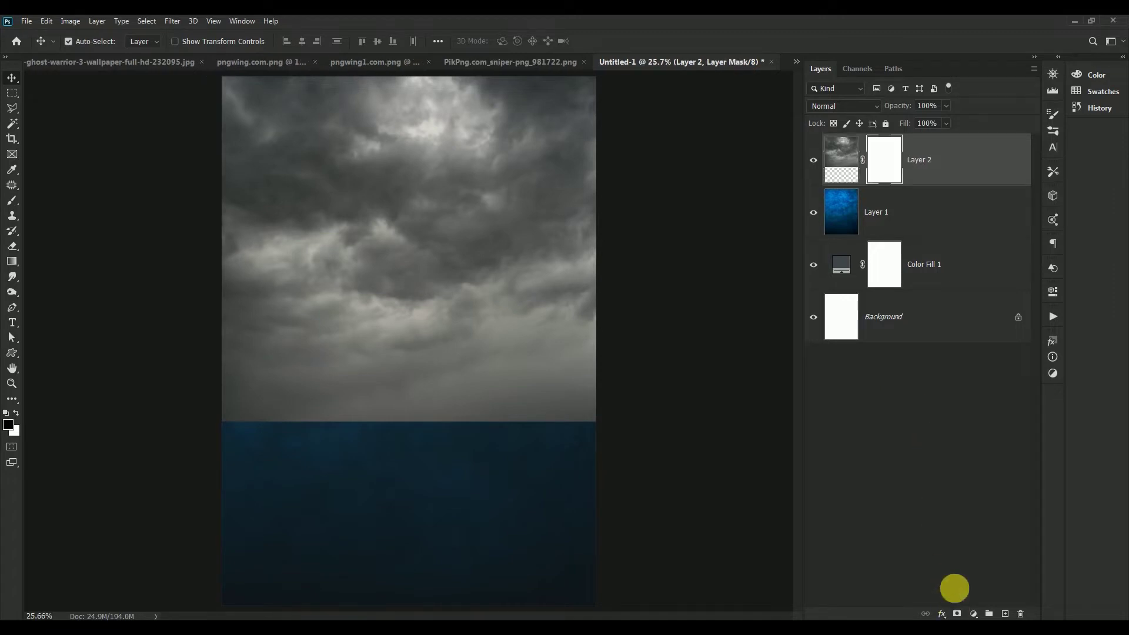
left_click(12, 264)
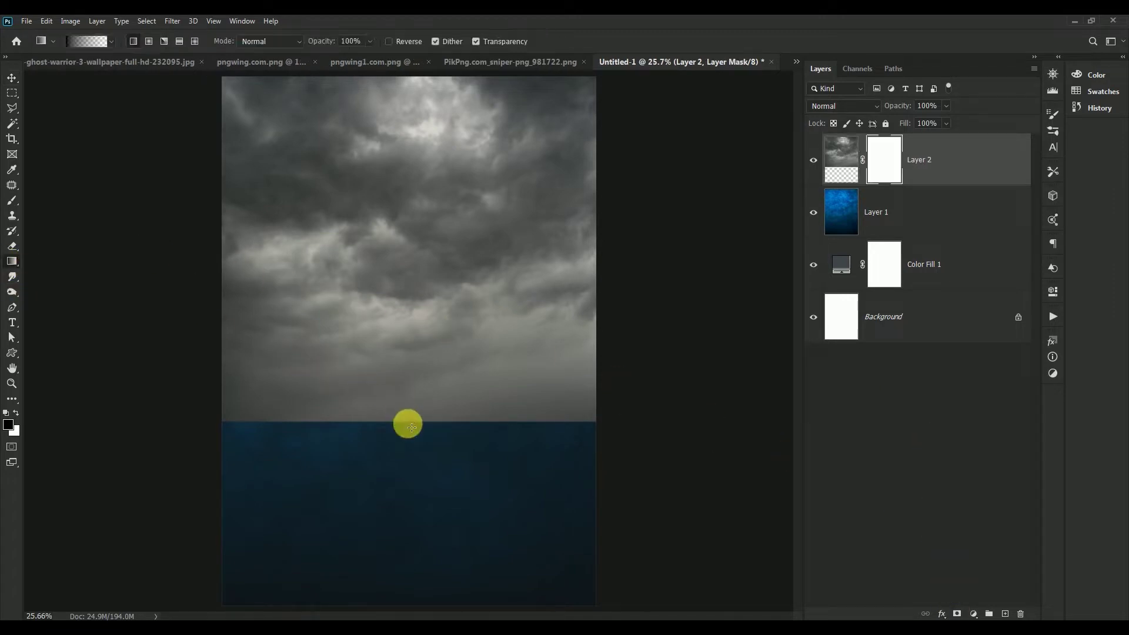
left_click_drag(407, 430, 424, 278)
left_click_drag(411, 426, 434, 269)
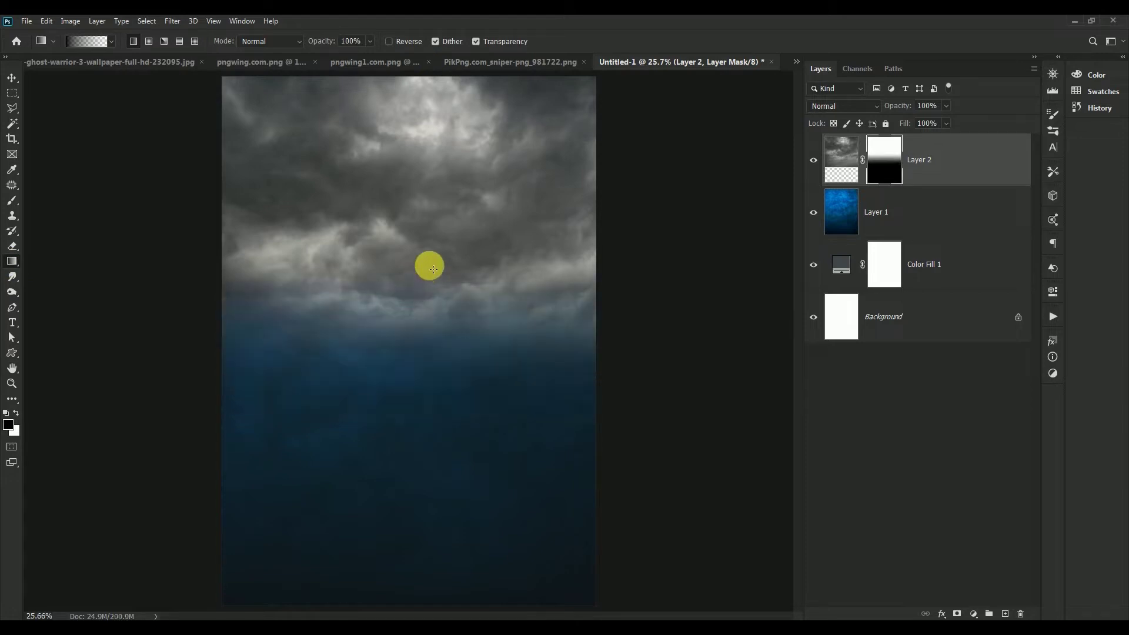
left_click(13, 78)
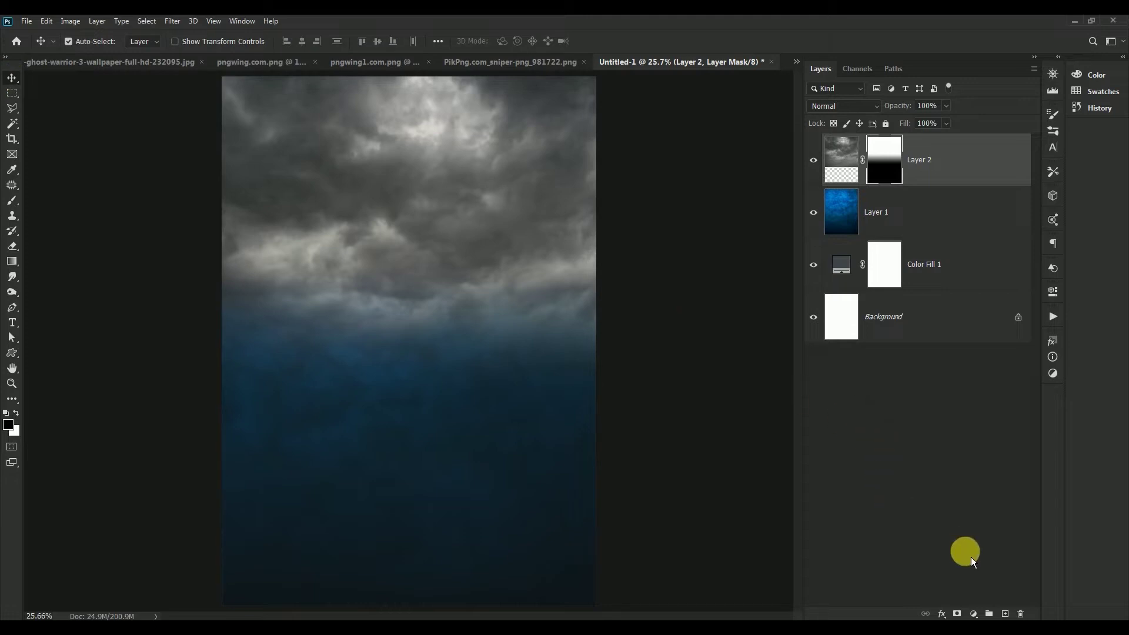
Clip a colorized Hue/Saturation layer to the clouds: Hue 200, Saturation 30, Lightness -13
left_click(976, 614)
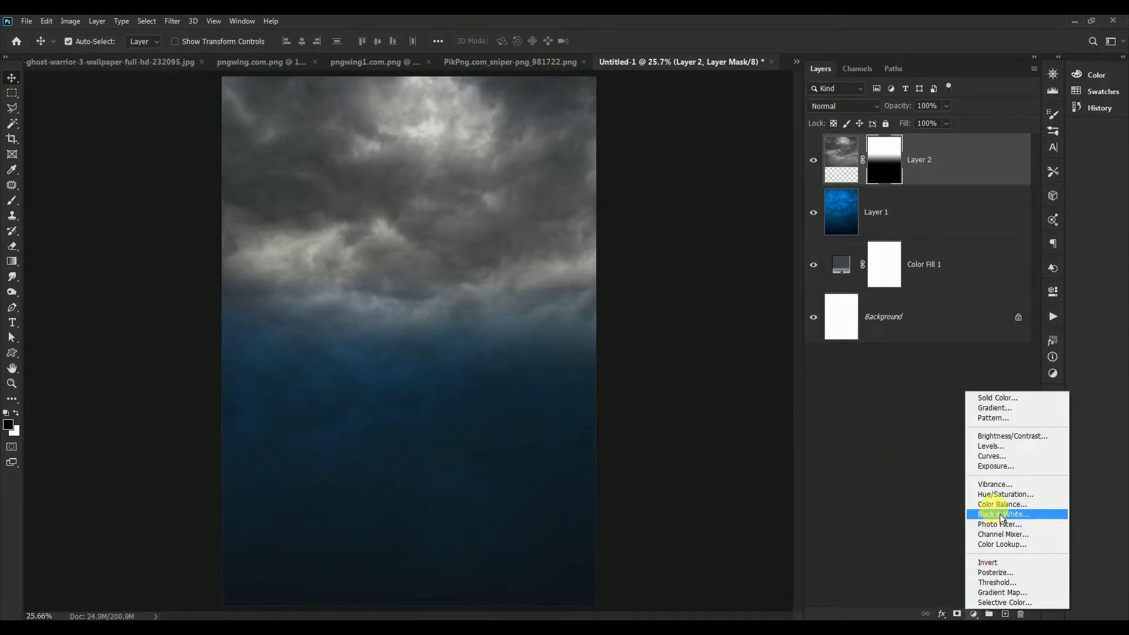
left_click(1000, 497)
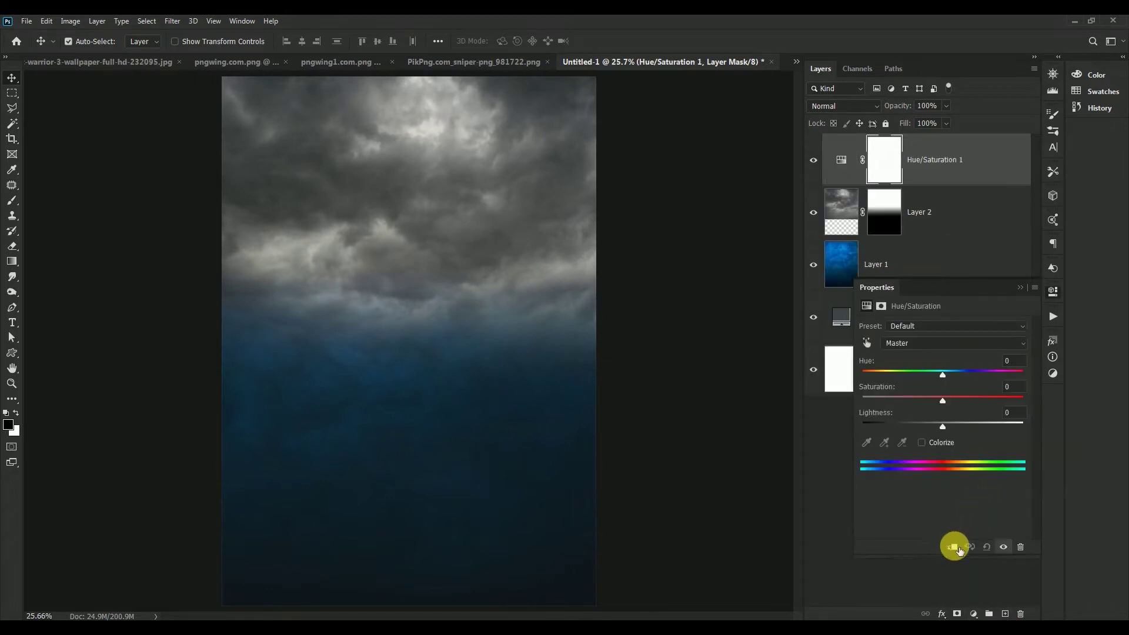
left_click(956, 548)
left_click(922, 443)
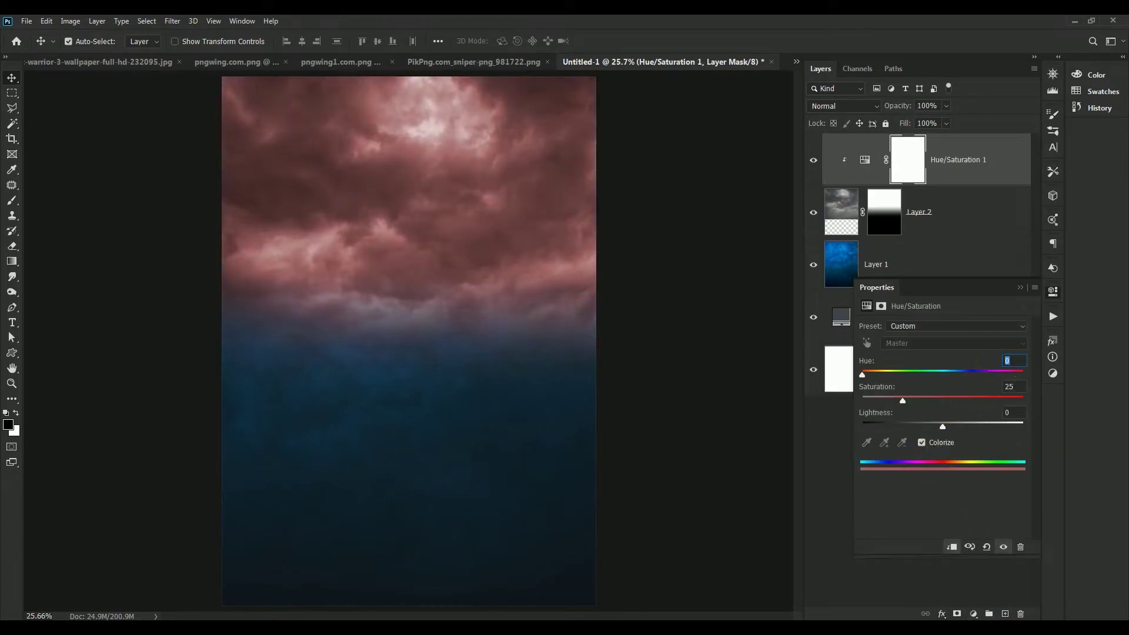
type("200")
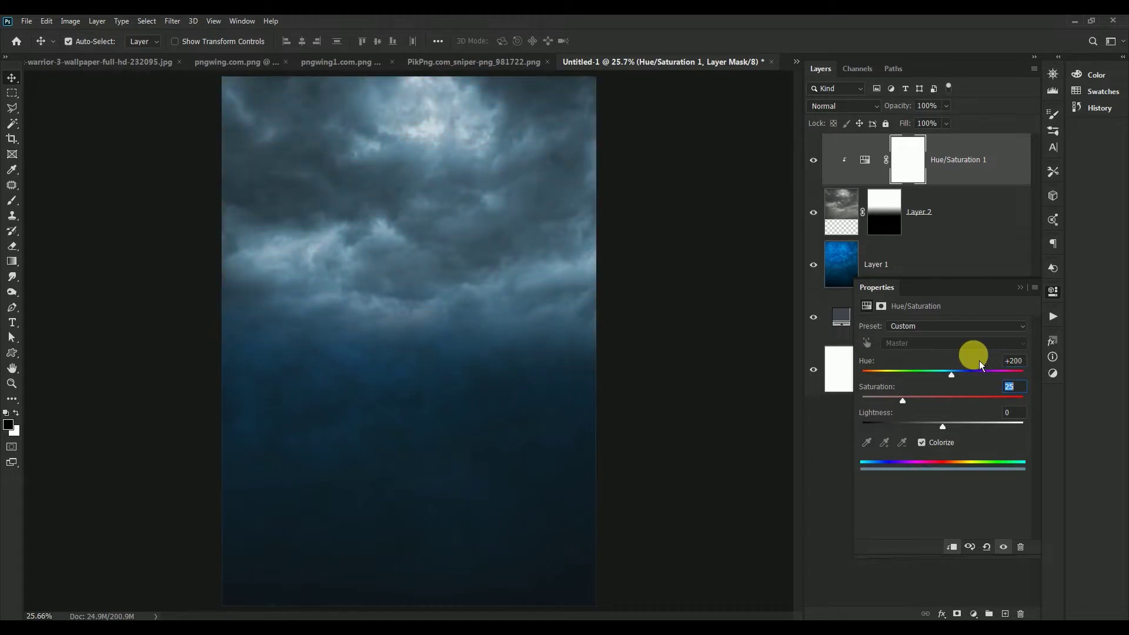
type("30")
key("Tab")
type("-13")
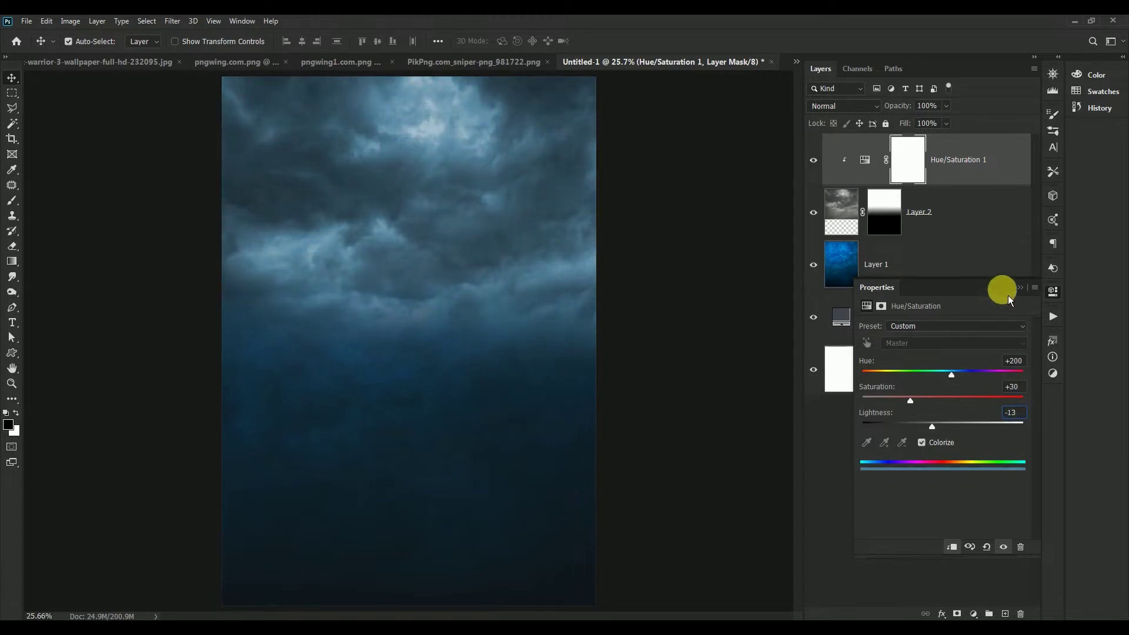
left_click(1024, 290)
left_click(813, 160)
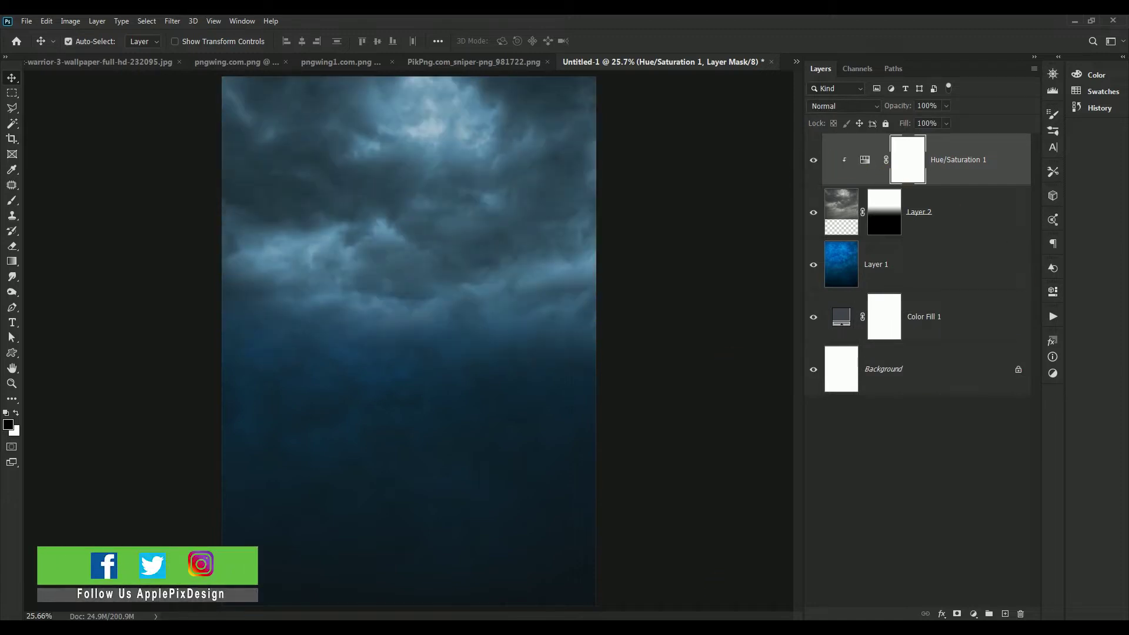
left_click(801, 69)
Copy the sniper battlefield image into the poster and close the source unsaved
left_click(816, 69)
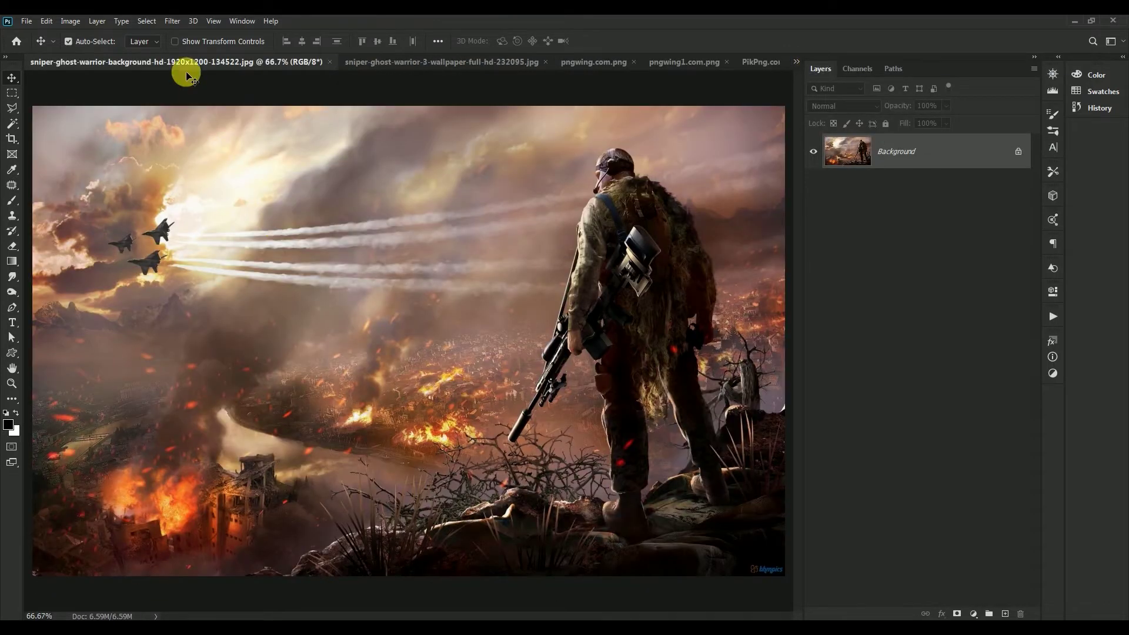
mouse_move(187, 69)
left_mouse_down()
mouse_move(602, 374)
mouse_move(415, 197)
left_mouse_up()
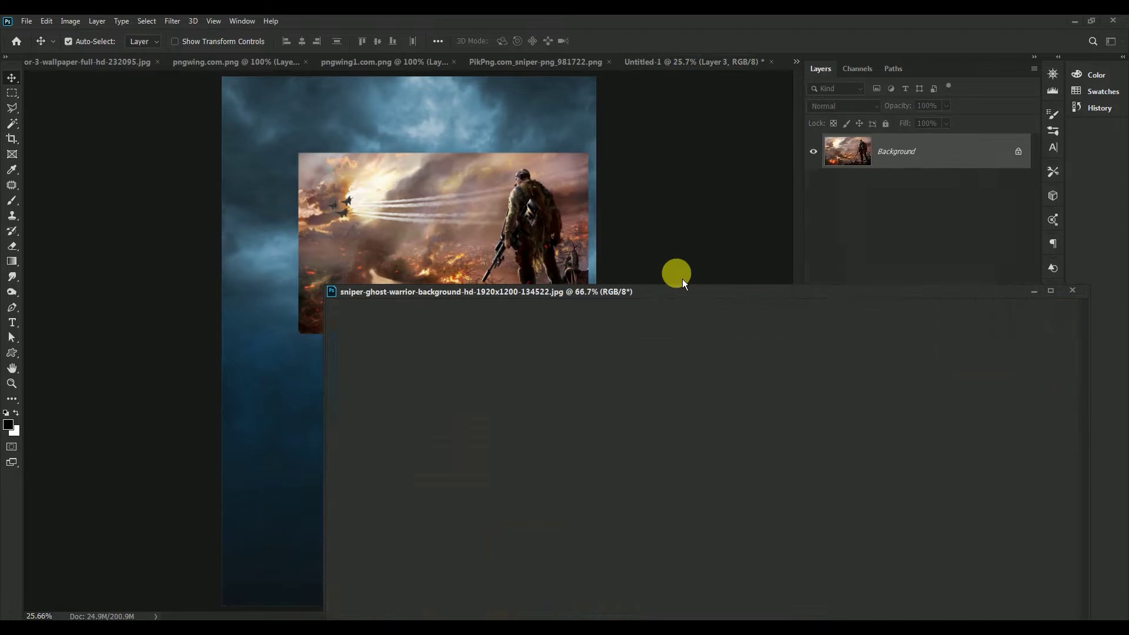
left_click_drag(712, 292, 456, 201)
left_click(813, 196)
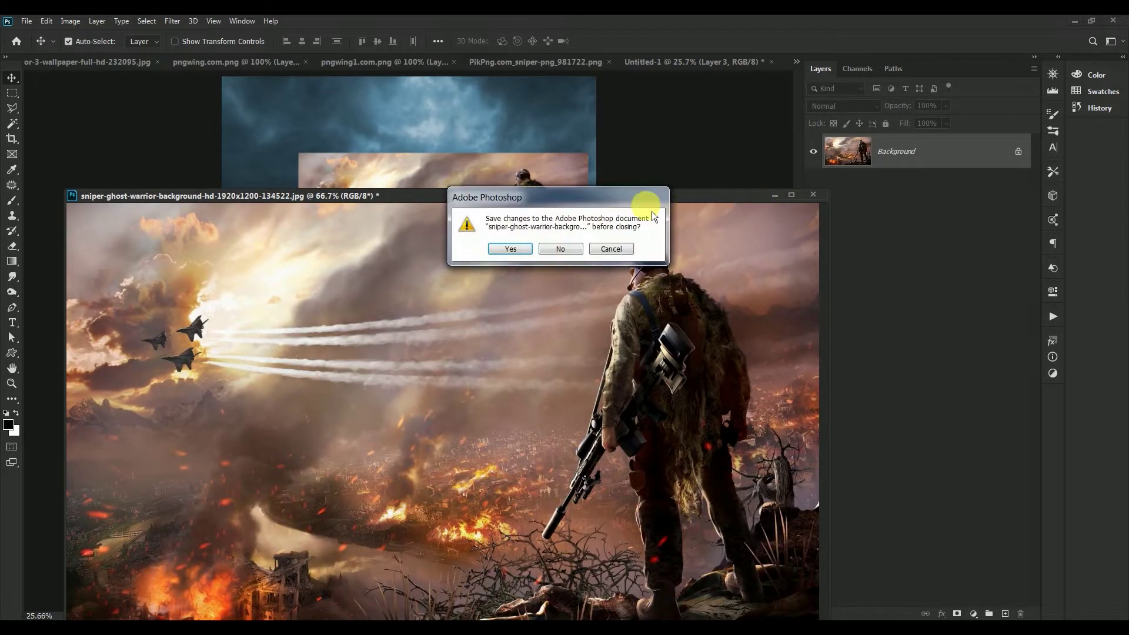
left_click(574, 252)
left_click_drag(494, 227, 442, 277)
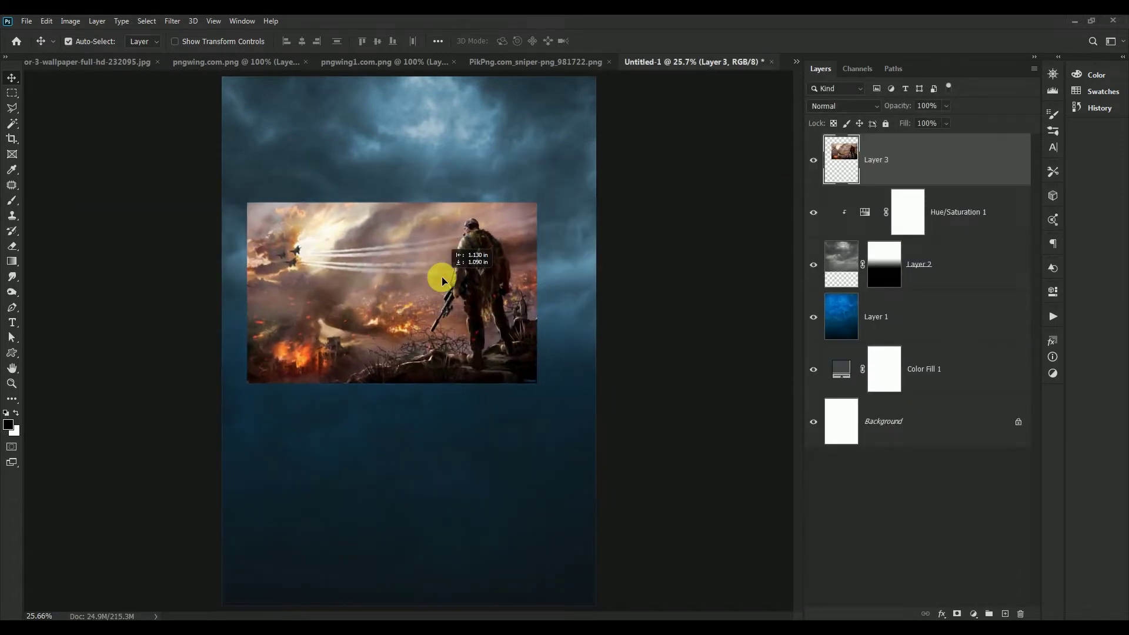
key("ctrl")
Enlarge the battlefield to poster width, align it to the bottom, and add a layer mask
key("ctrl+t")
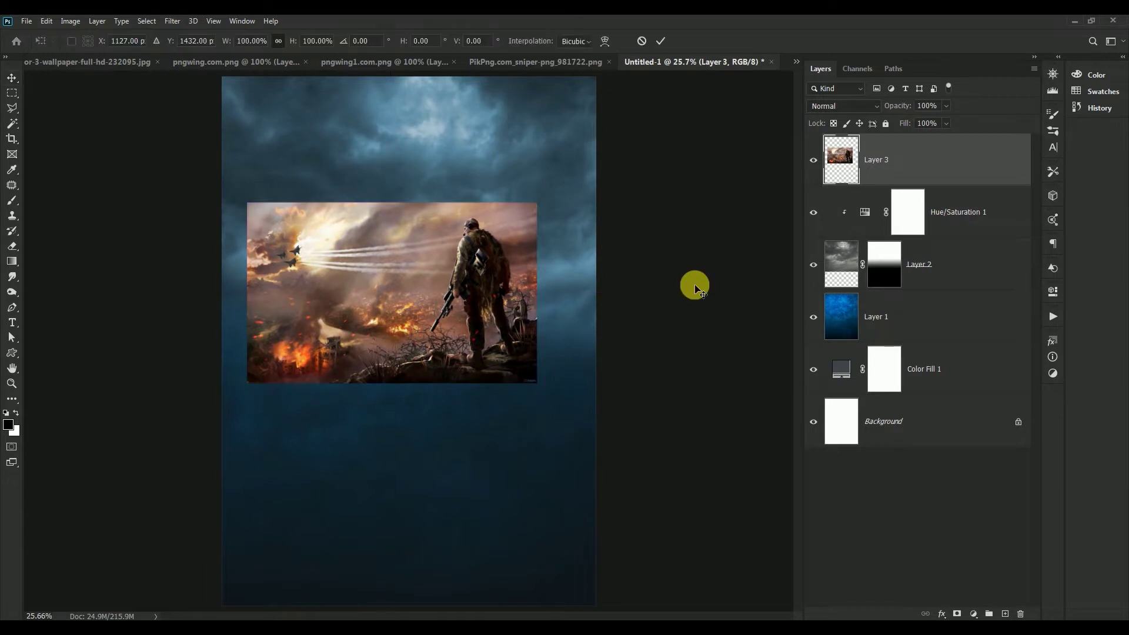
left_click_drag(537, 382, 596, 422)
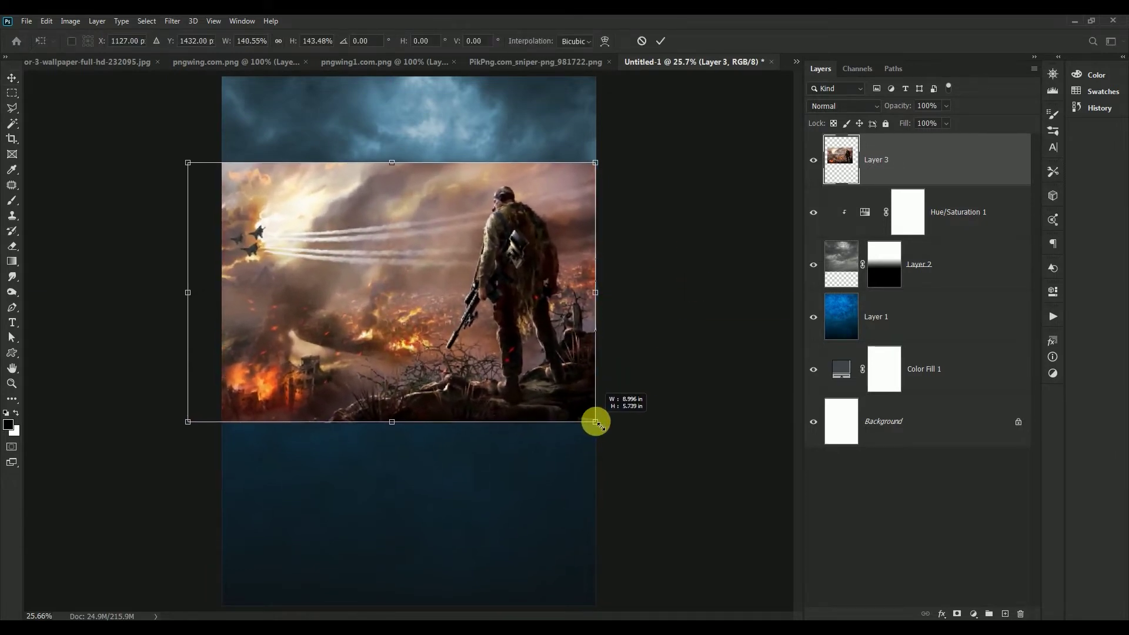
left_click(662, 40)
left_click_drag(479, 250, 479, 453)
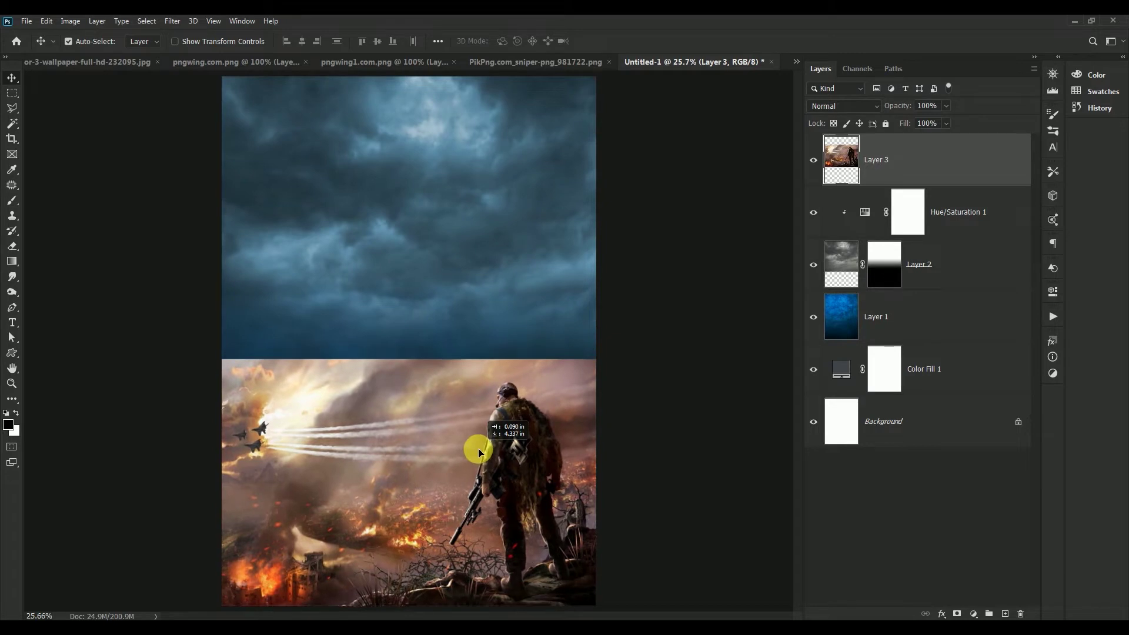
left_click_drag(479, 453, 479, 447)
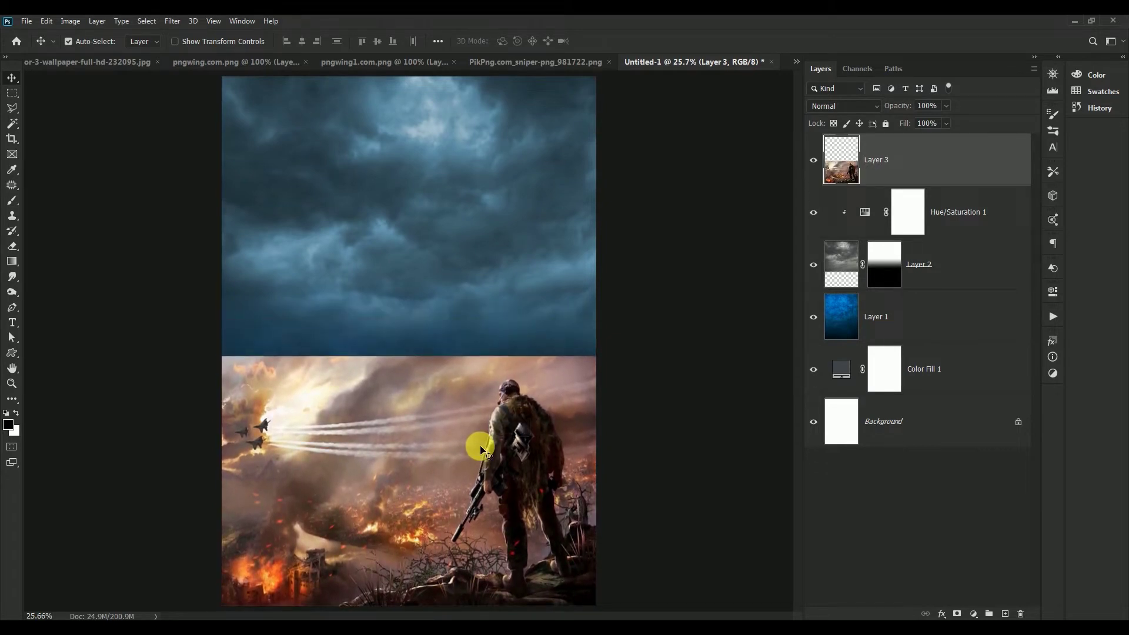
left_click(957, 614)
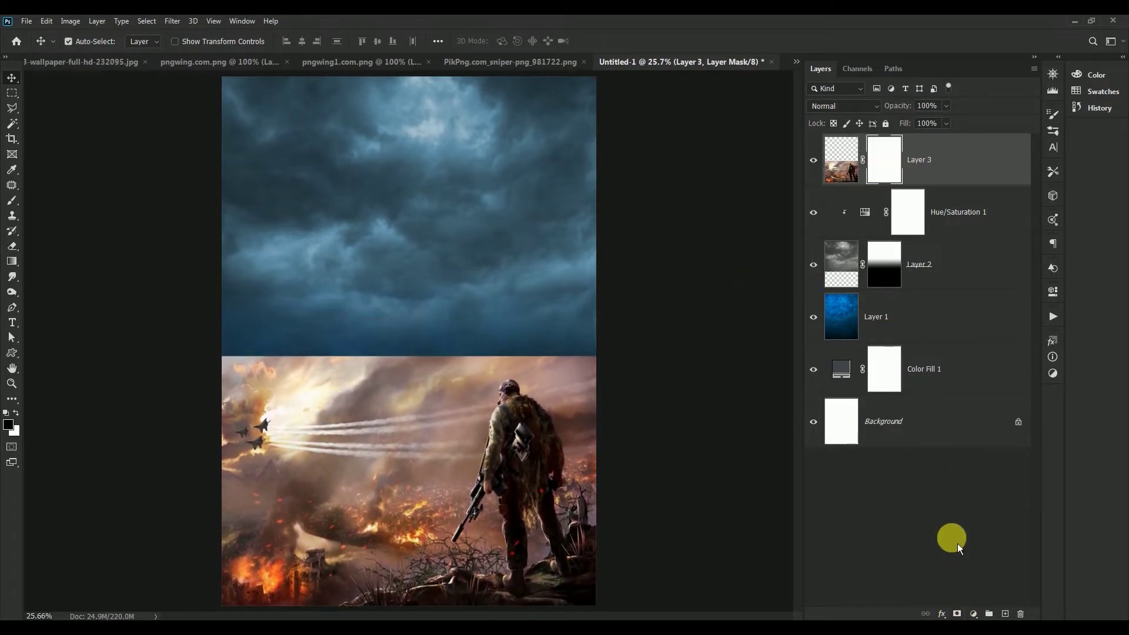
left_click(11, 261)
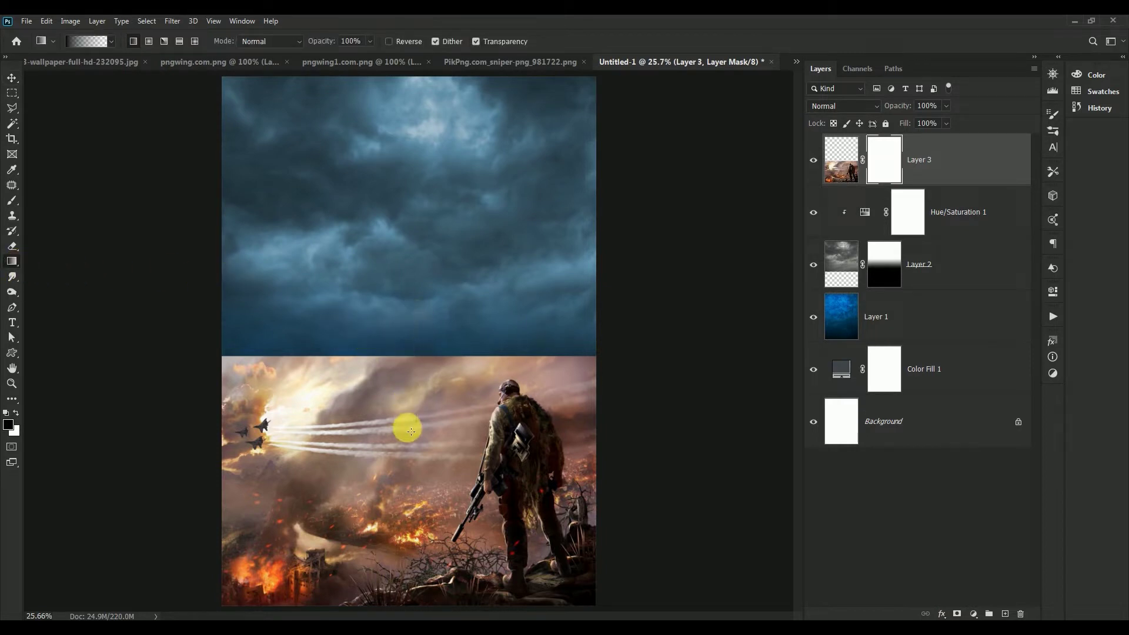
Draw repeated gradients on Layer 3's mask, hiding the sniper and leaving jets and distant fires
mouse_move(414, 341)
left_mouse_down()
mouse_move(407, 438)
mouse_move(408, 423)
left_mouse_up()
left_click_drag(390, 308, 388, 425)
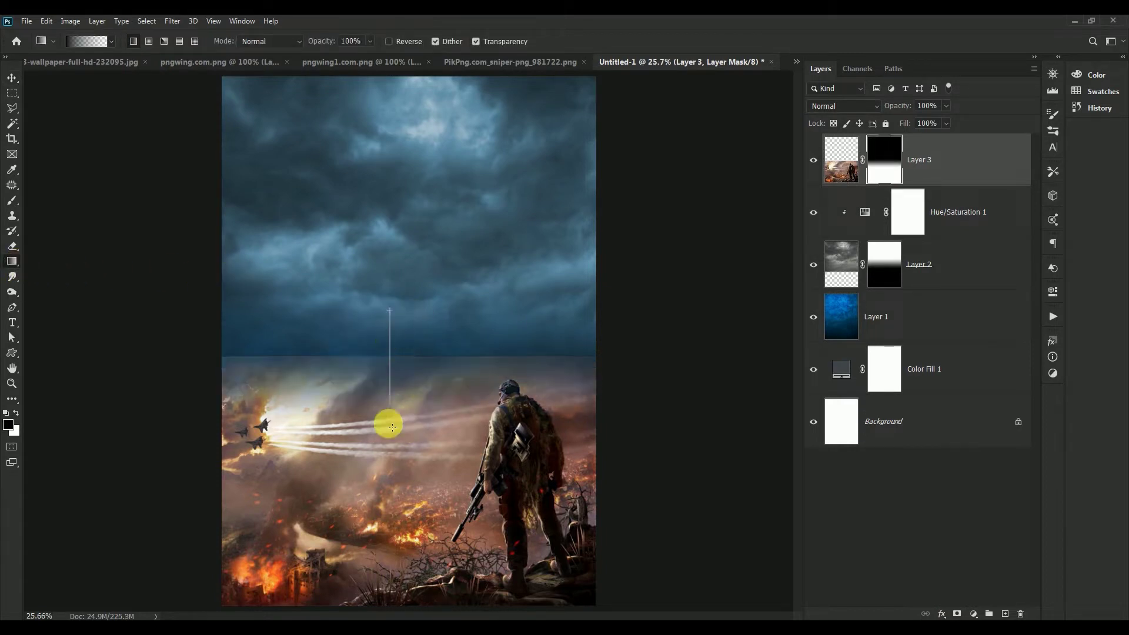
left_click_drag(411, 353, 414, 425)
left_click_drag(574, 441, 336, 448)
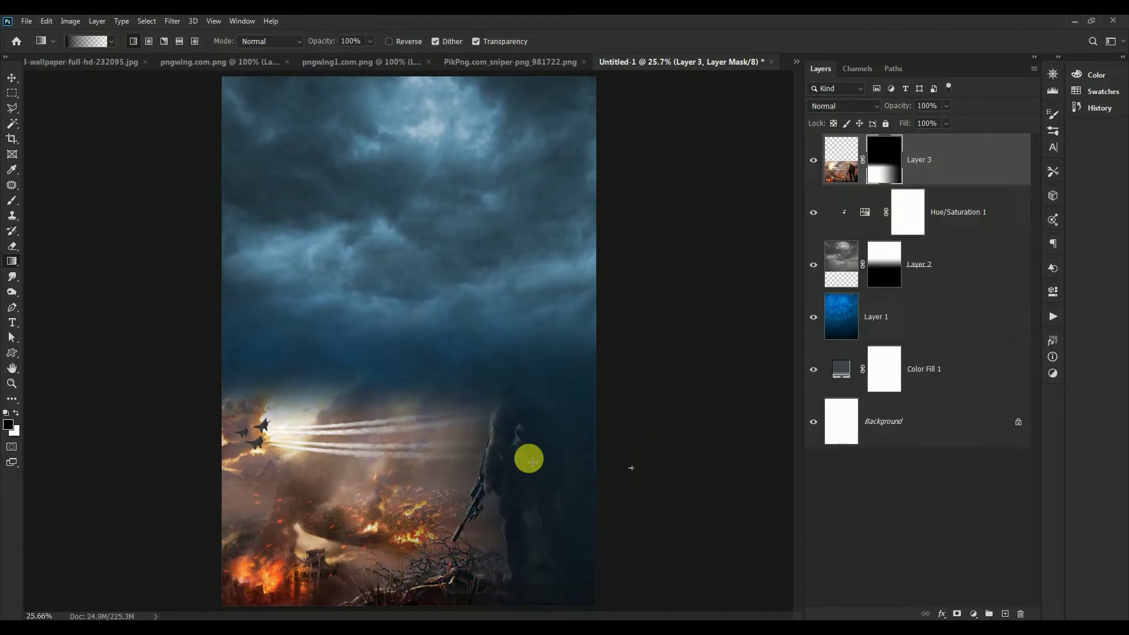
left_click_drag(619, 466, 344, 450)
left_click_drag(621, 461, 302, 457)
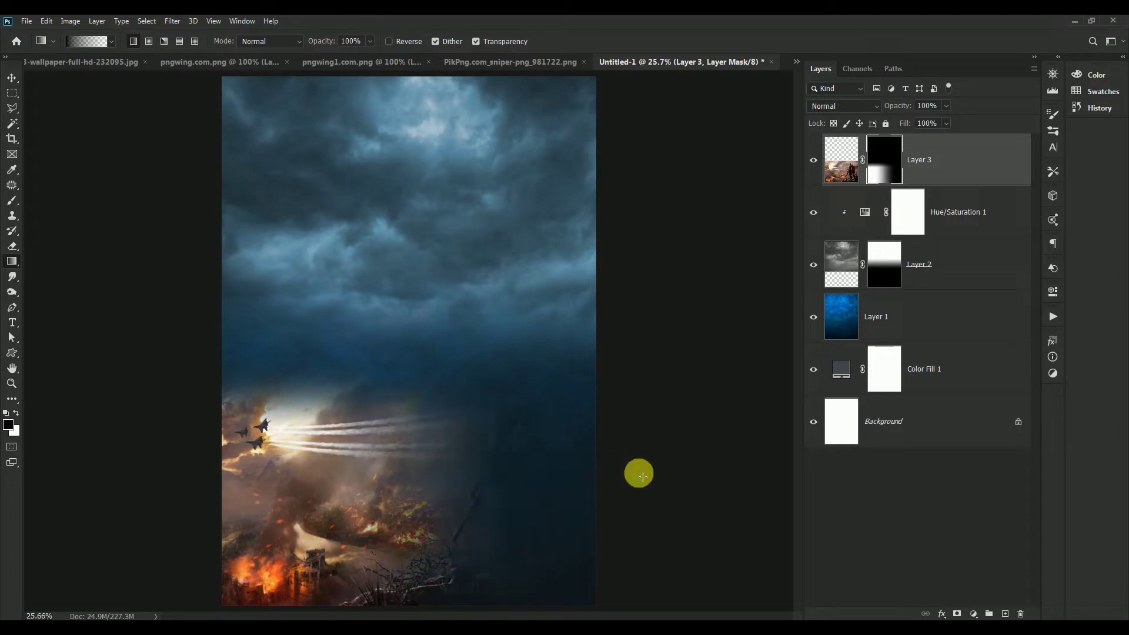
left_click_drag(657, 477, 331, 470)
left_click_drag(682, 485, 341, 474)
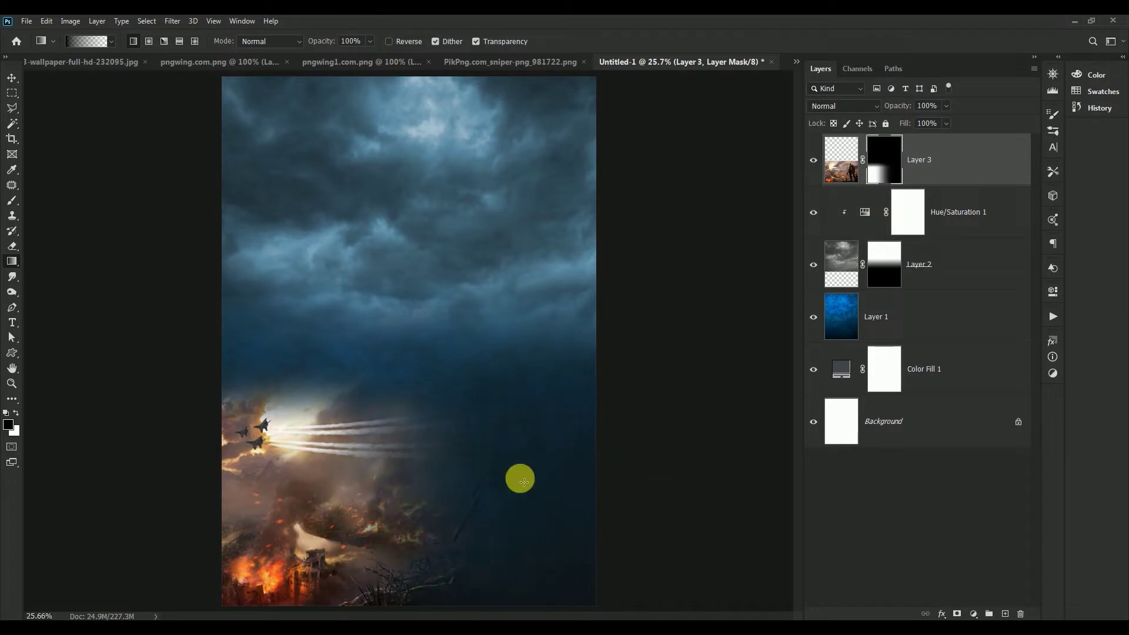
left_click_drag(682, 488, 277, 473)
left_click_drag(625, 488, 310, 486)
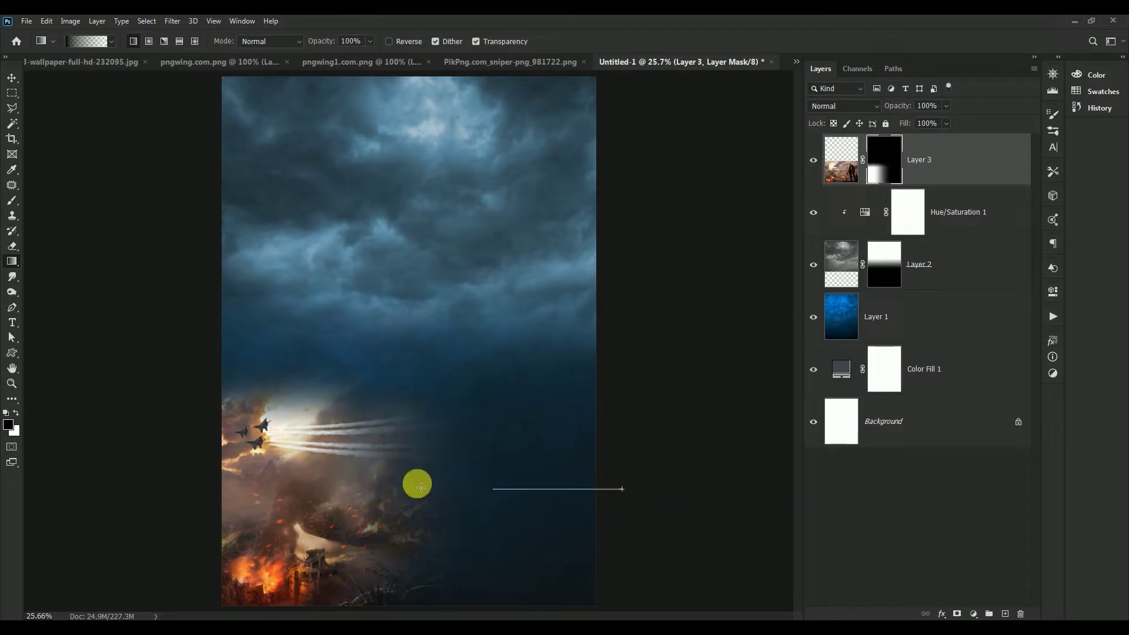
left_click_drag(108, 481, 447, 502)
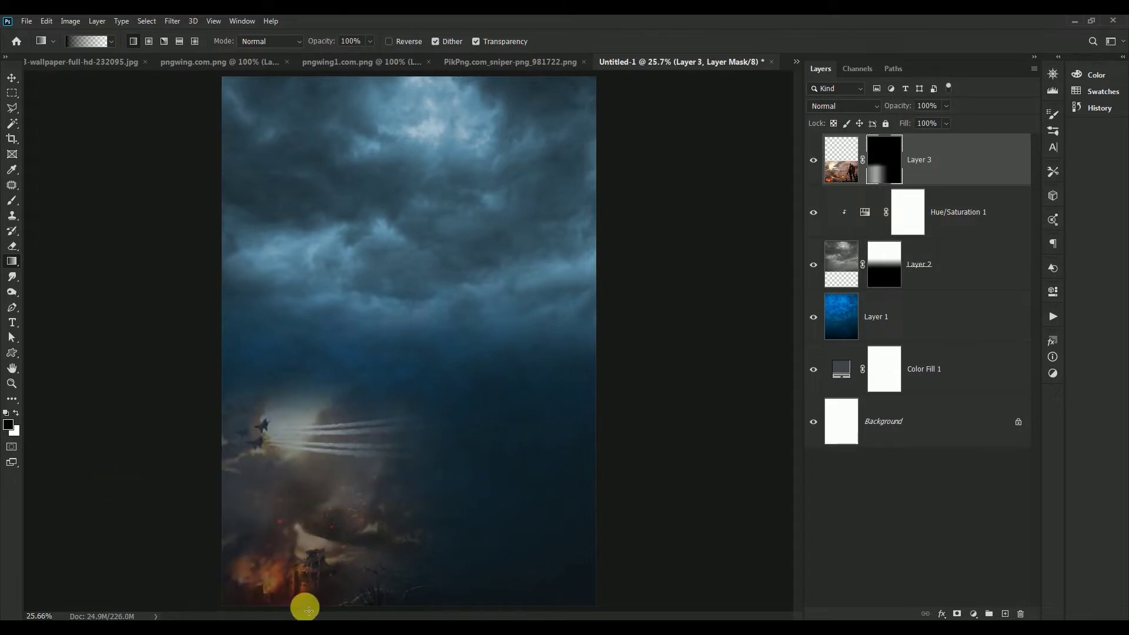
left_click_drag(309, 612, 311, 538)
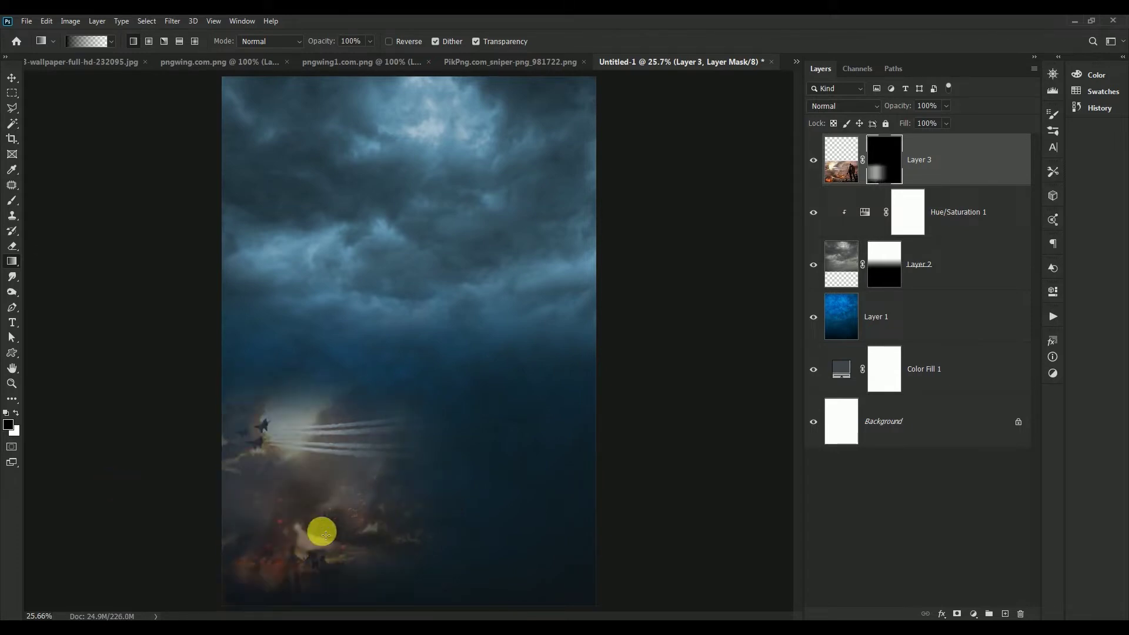
Shift the fire-and-jets scene right and rework the fade on its left edge
left_click(11, 77)
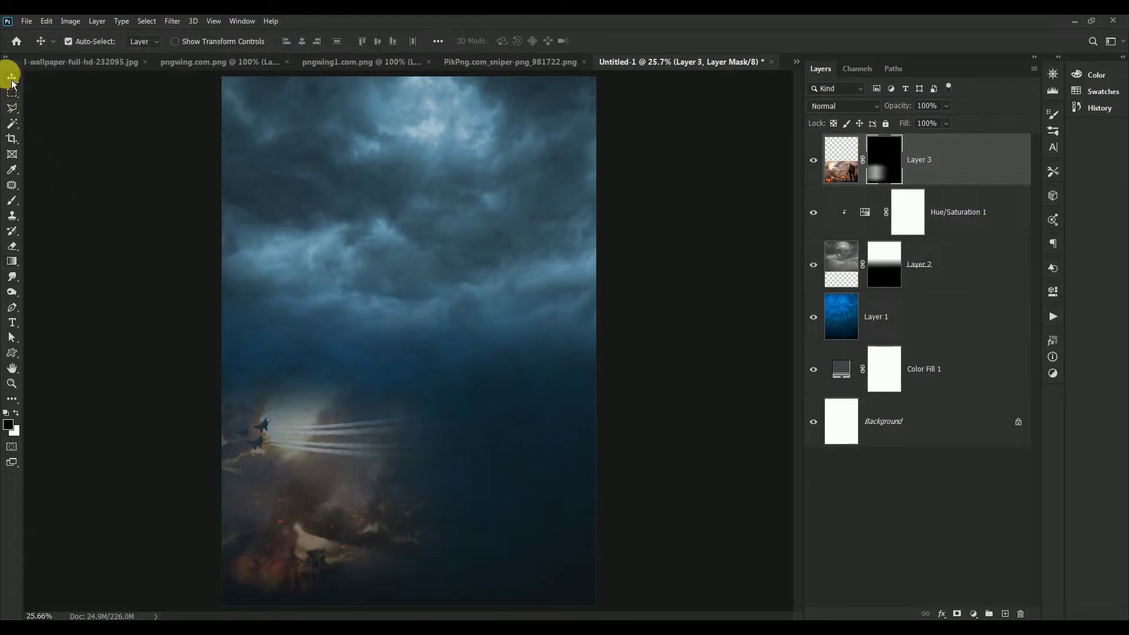
left_click_drag(296, 494, 460, 504)
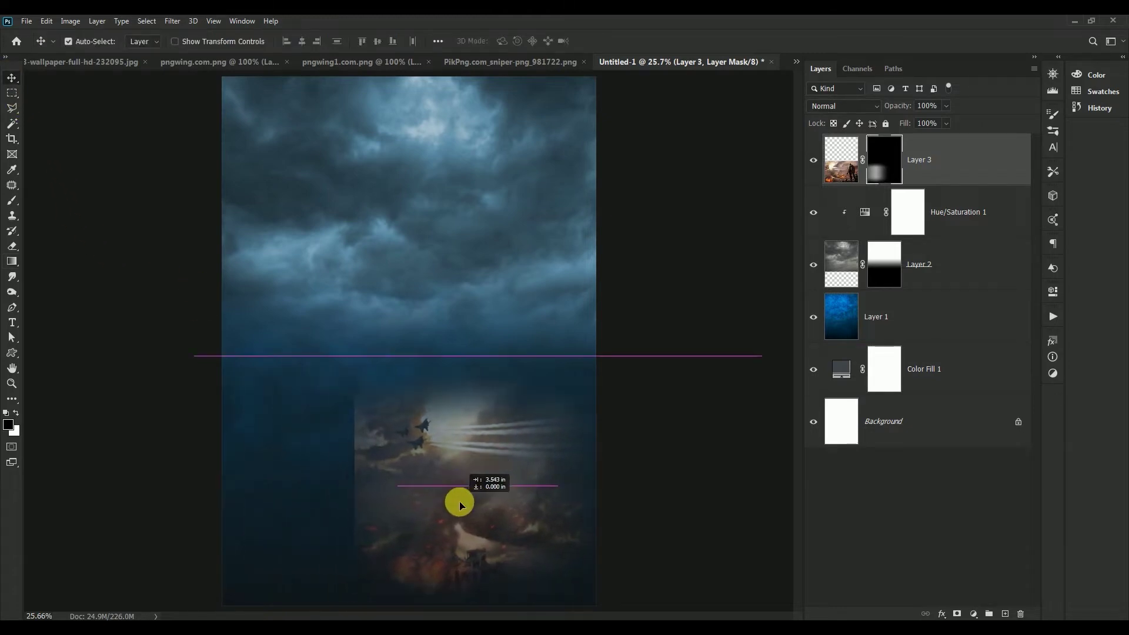
mouse_move(459, 504)
left_mouse_down()
mouse_move(468, 452)
mouse_move(460, 492)
left_mouse_up()
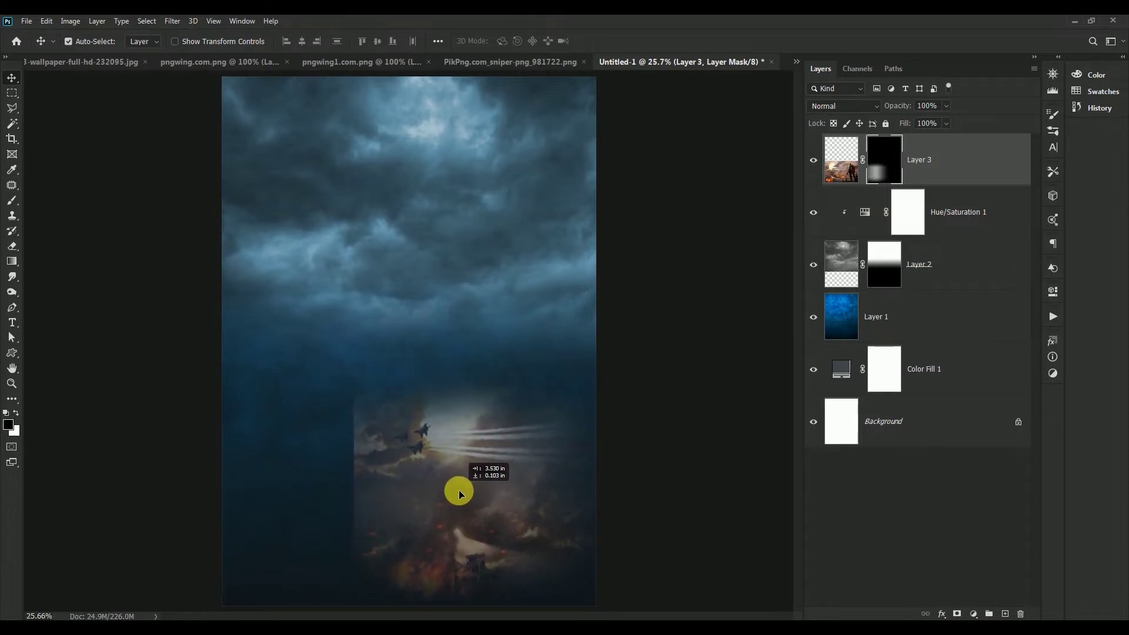
left_click(12, 261)
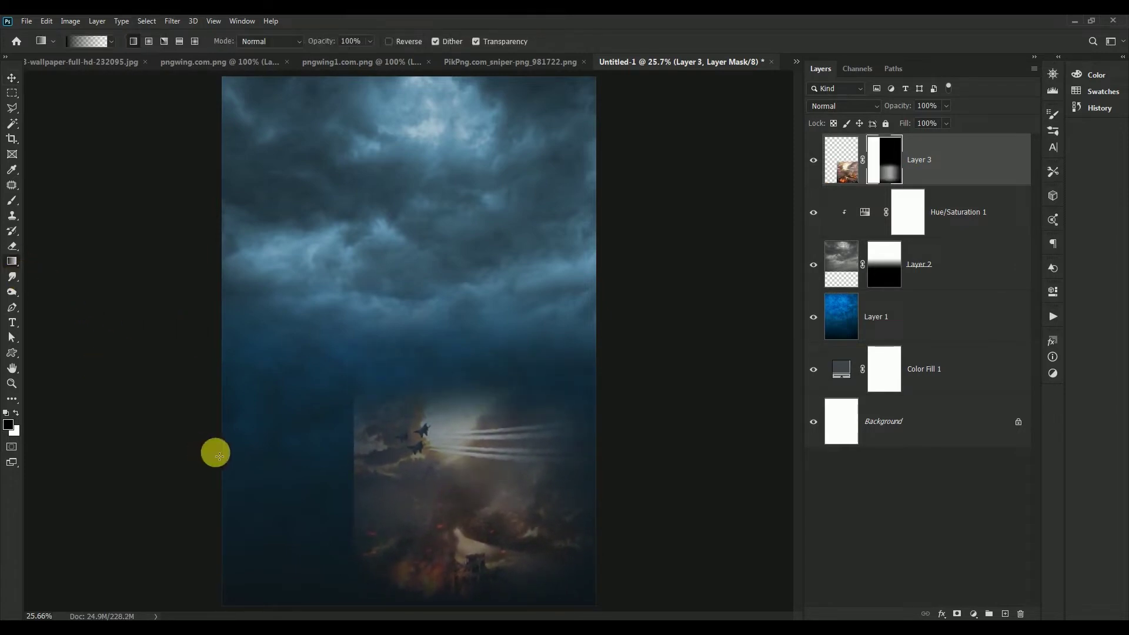
left_click_drag(273, 484, 458, 486)
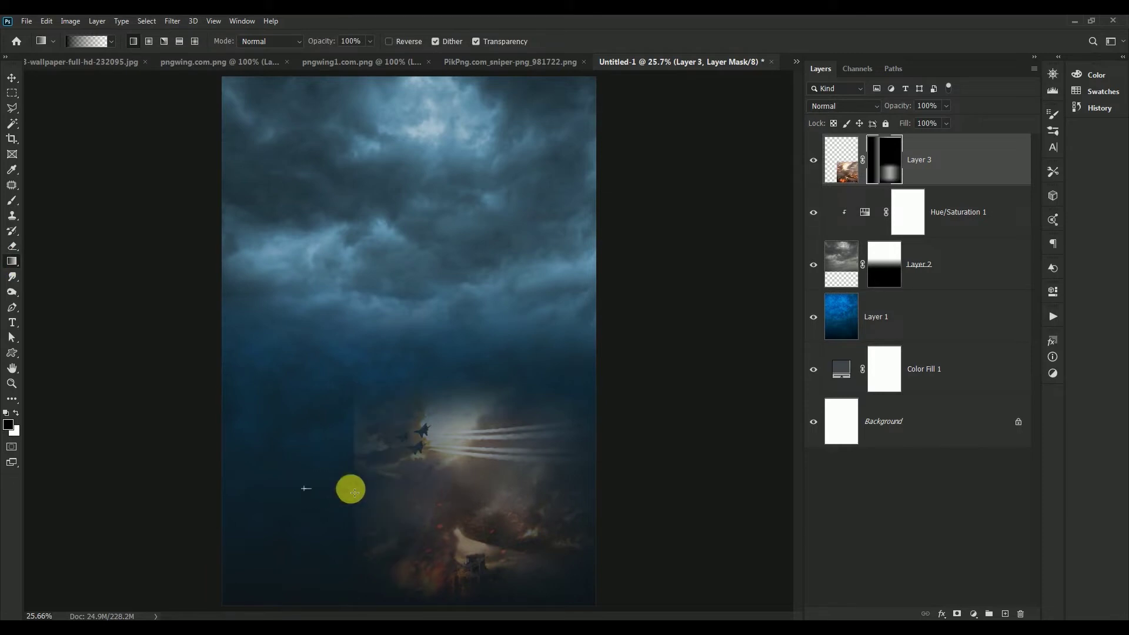
left_click_drag(310, 488, 449, 486)
left_click_drag(325, 487, 517, 486)
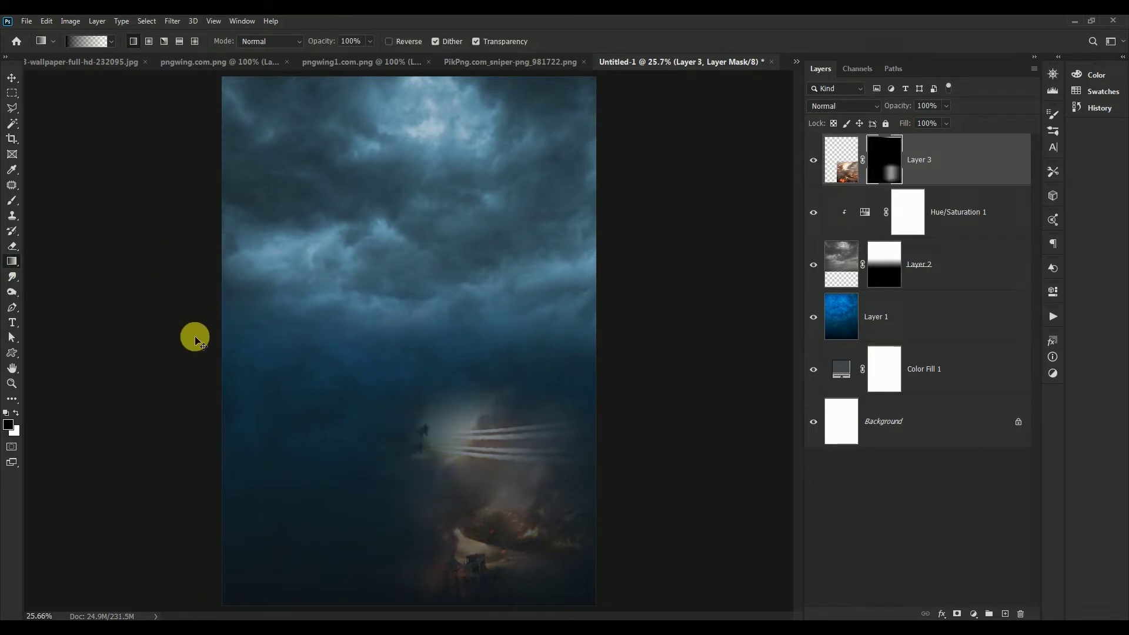
key("ctrl+z")
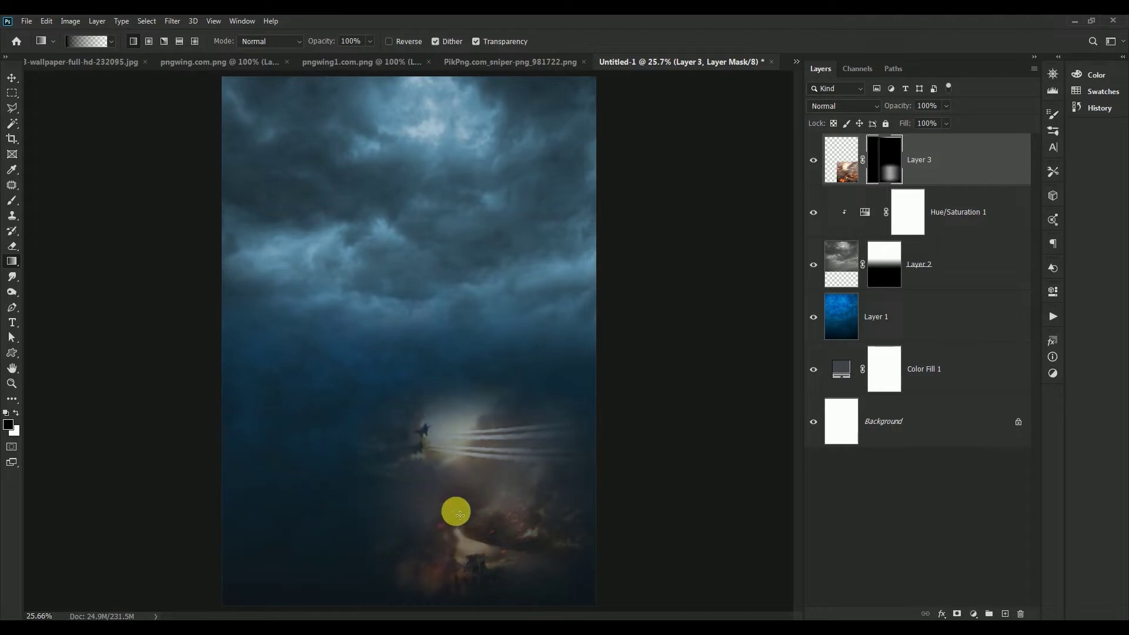
Scale the masked battlefield layer up about 125% and commit
left_click(12, 79)
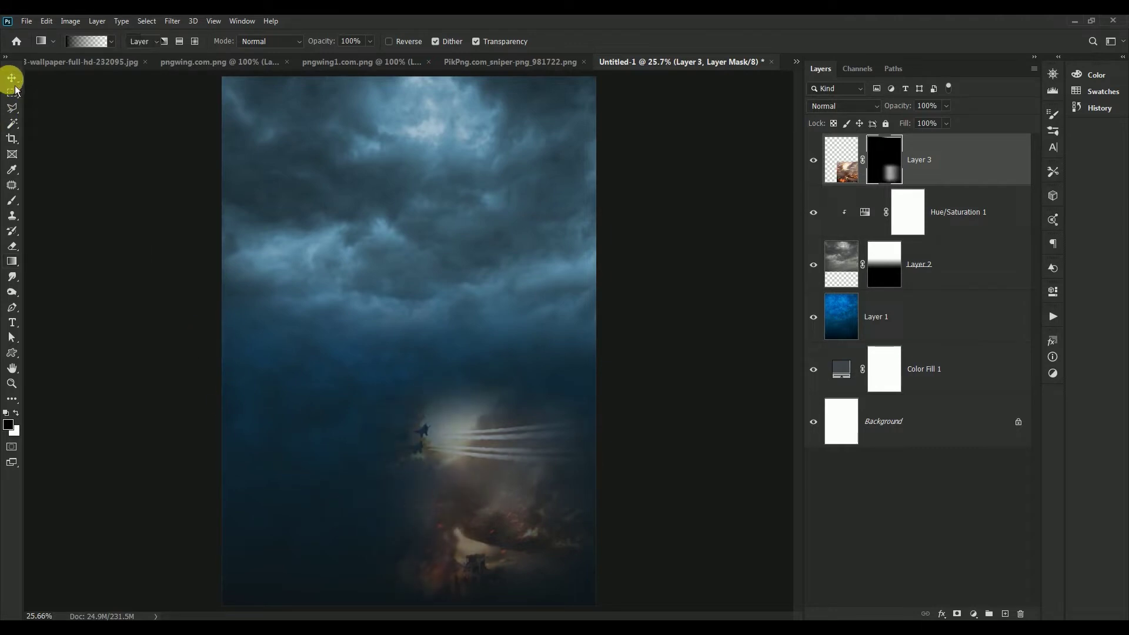
key("ctrl+t")
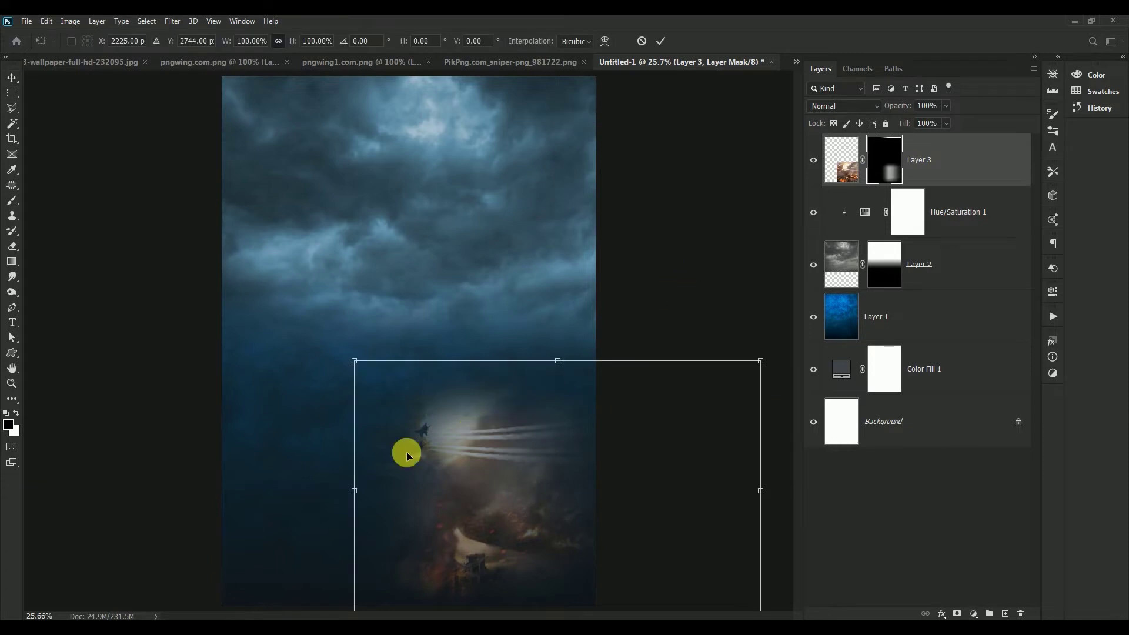
left_click_drag(356, 361, 300, 329)
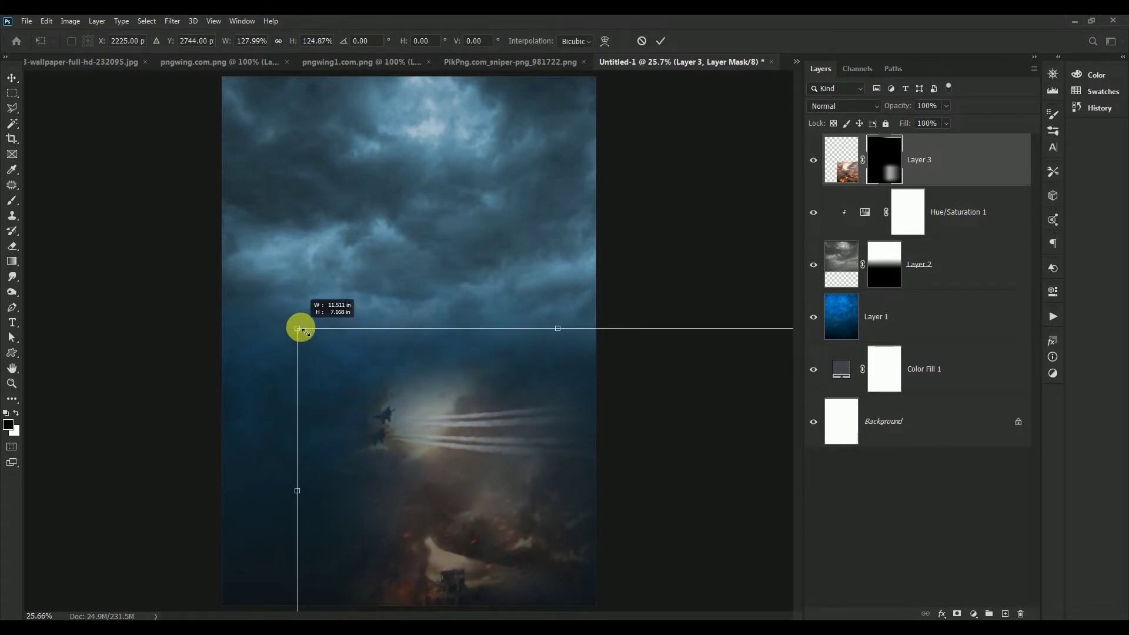
left_click(661, 41)
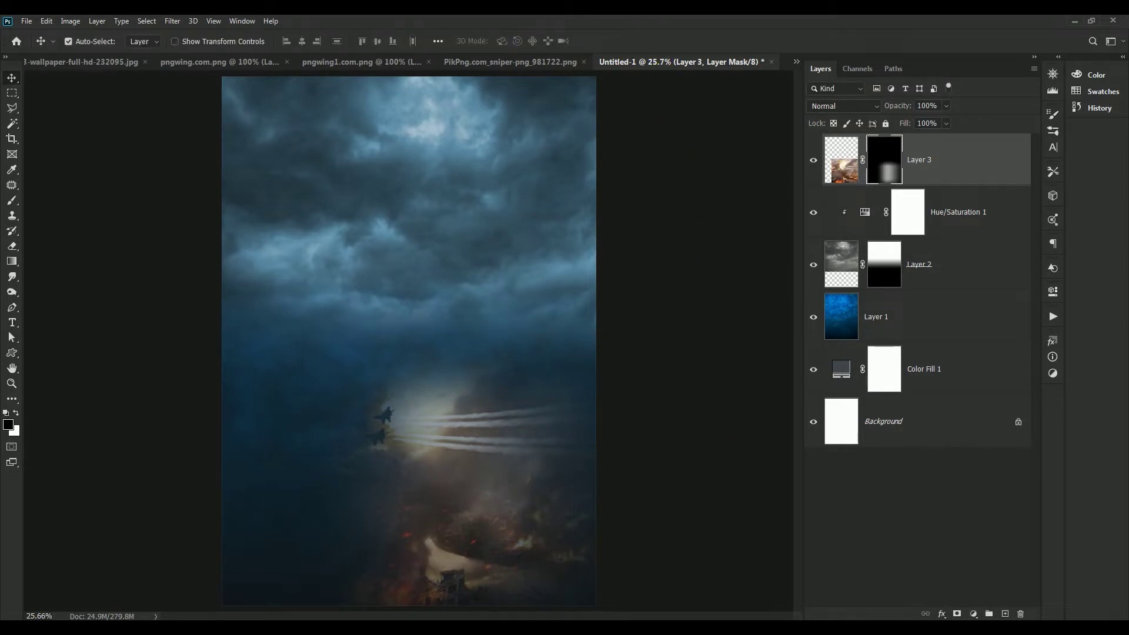
left_click(798, 62)
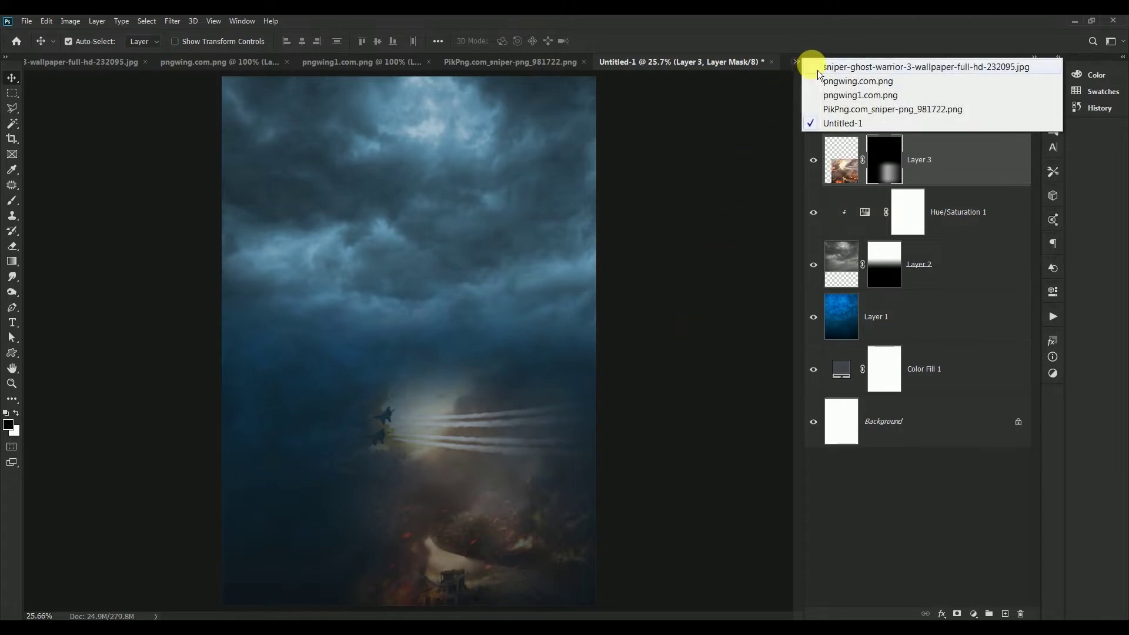
Copy the mountain radar-base wallpaper into the poster and close the source unsaved
left_click(817, 68)
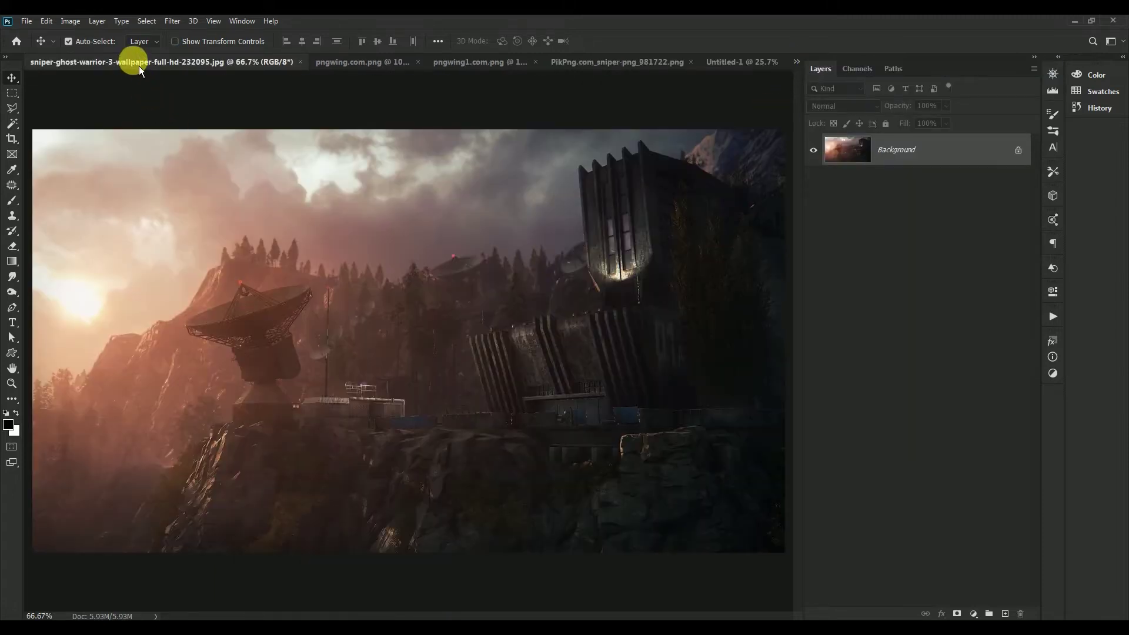
left_click_drag(140, 65, 383, 245)
left_click_drag(560, 371, 391, 151)
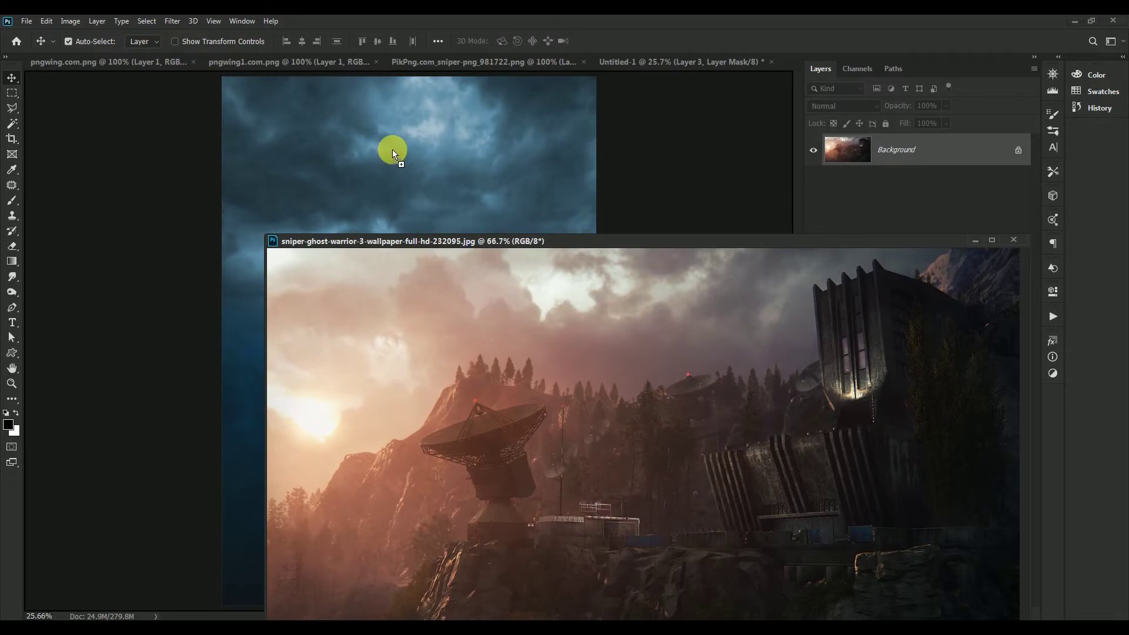
left_click_drag(703, 249, 357, 215)
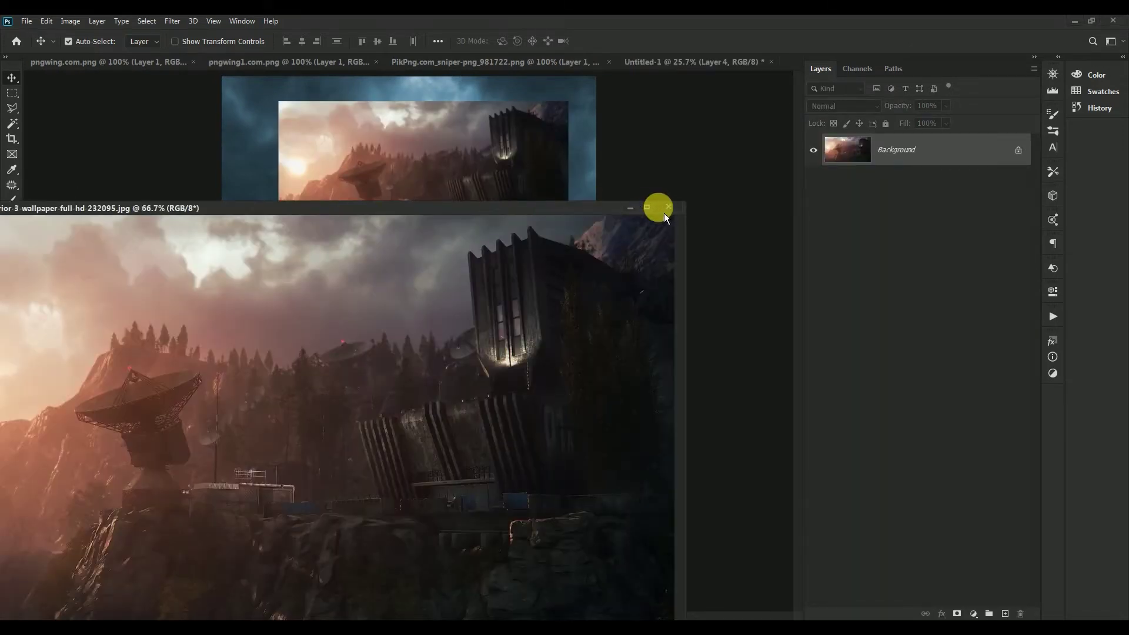
left_click(668, 213)
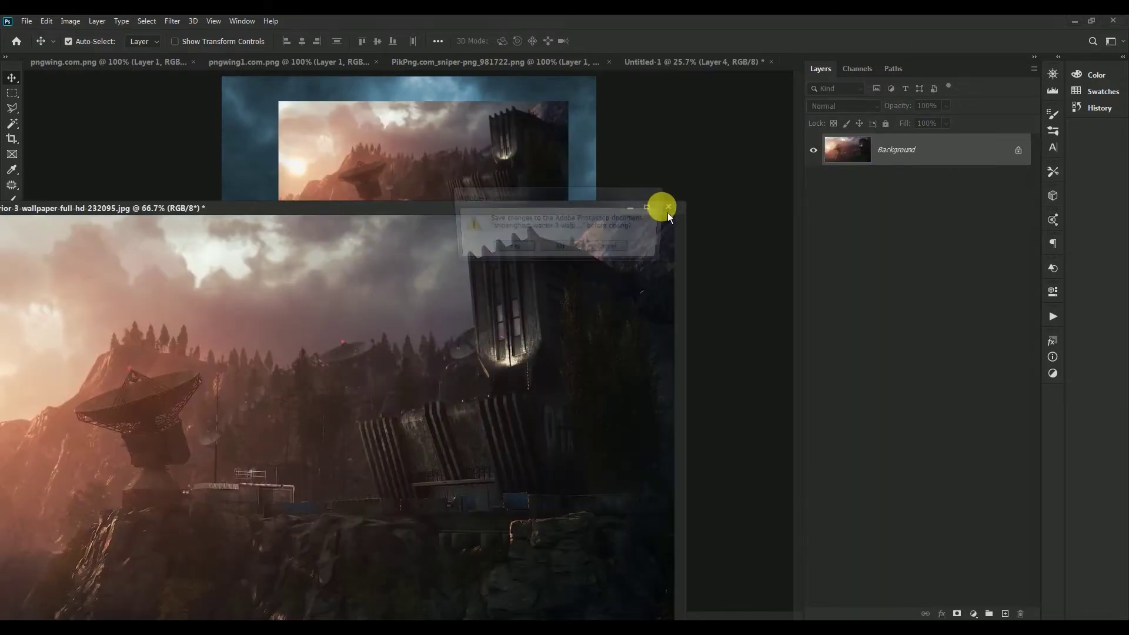
left_click(559, 252)
left_click_drag(471, 206, 427, 338)
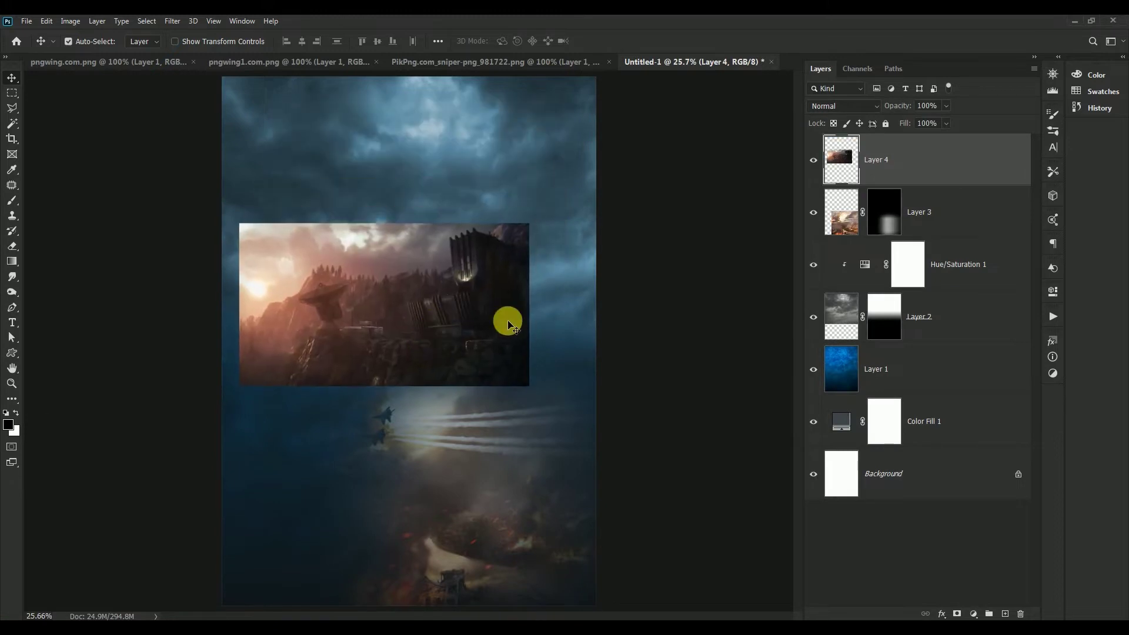
Enlarge the wallpaper to canvas width, lower it slightly, and add a blank layer mask
key("ctrl+t")
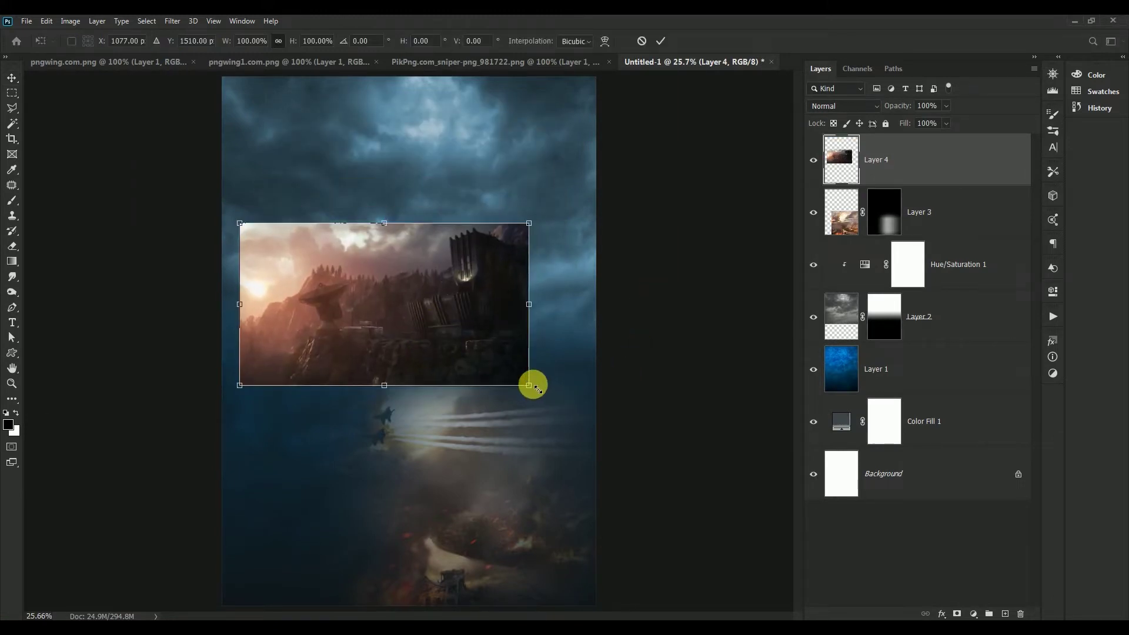
mouse_move(529, 385)
left_mouse_down()
mouse_move(590, 435)
mouse_move(624, 443)
left_mouse_up()
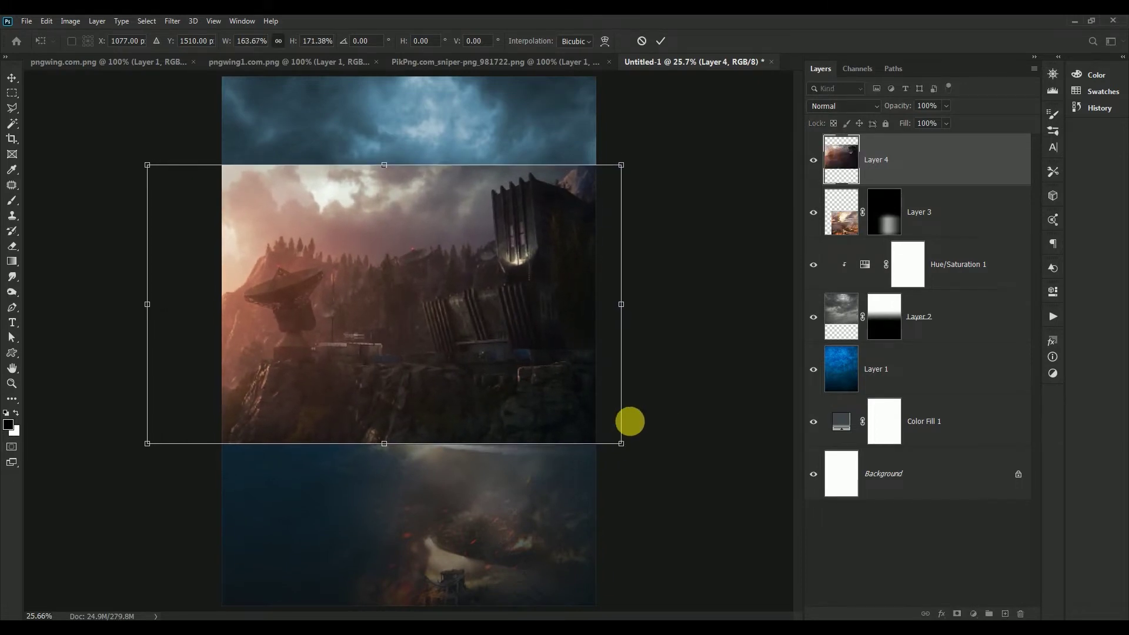
left_click(660, 41)
left_click_drag(446, 329, 447, 373)
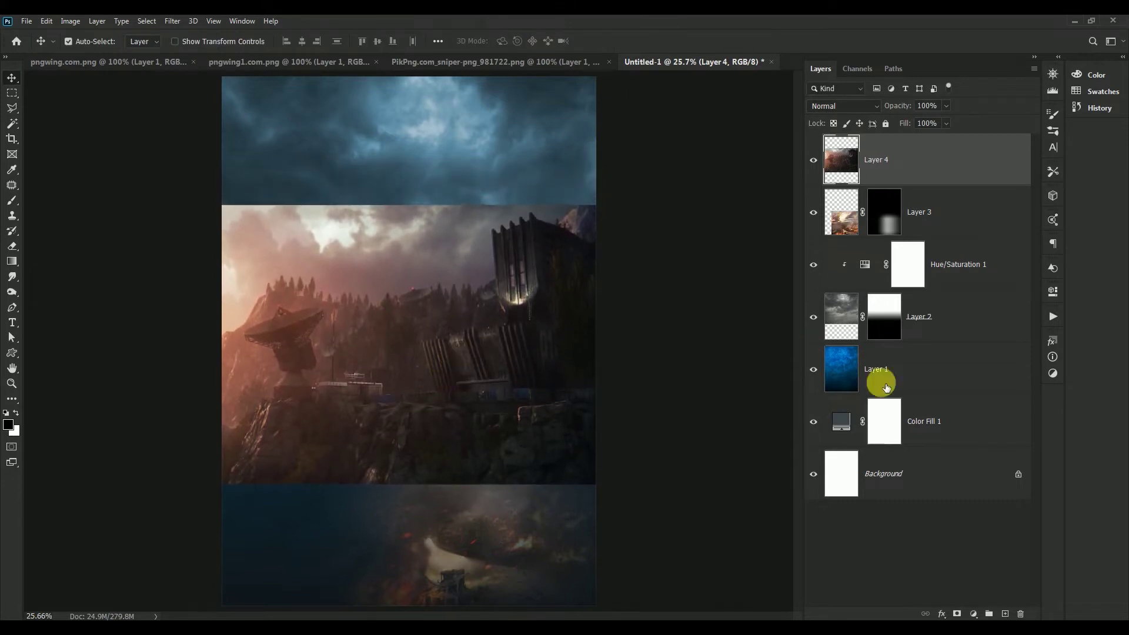
left_click(958, 613)
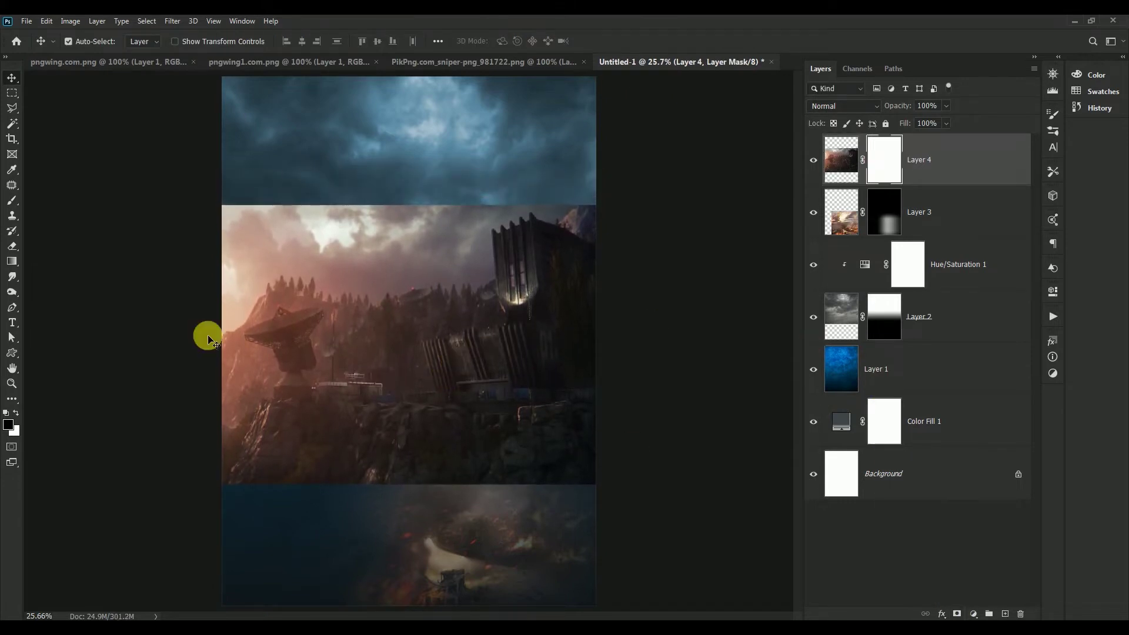
Draw gradients on Layer 4's mask, fading its top, right-side tower and lower seam away
left_click(11, 262)
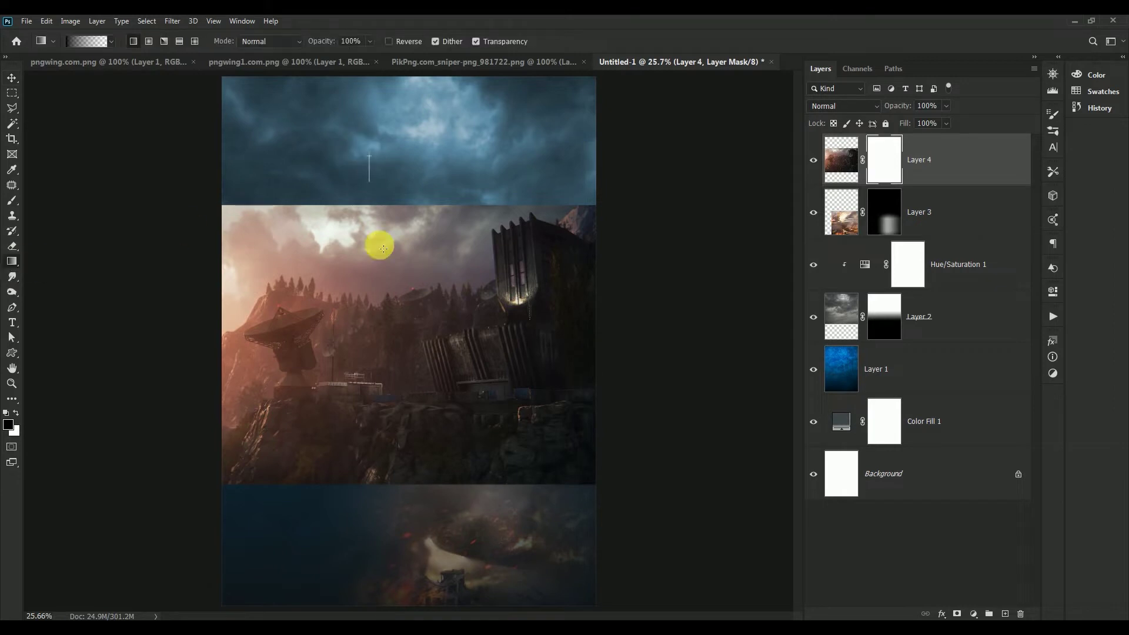
mouse_move(386, 158)
left_mouse_down()
mouse_move(382, 279)
mouse_move(404, 282)
left_mouse_up()
left_click_drag(413, 200, 412, 306)
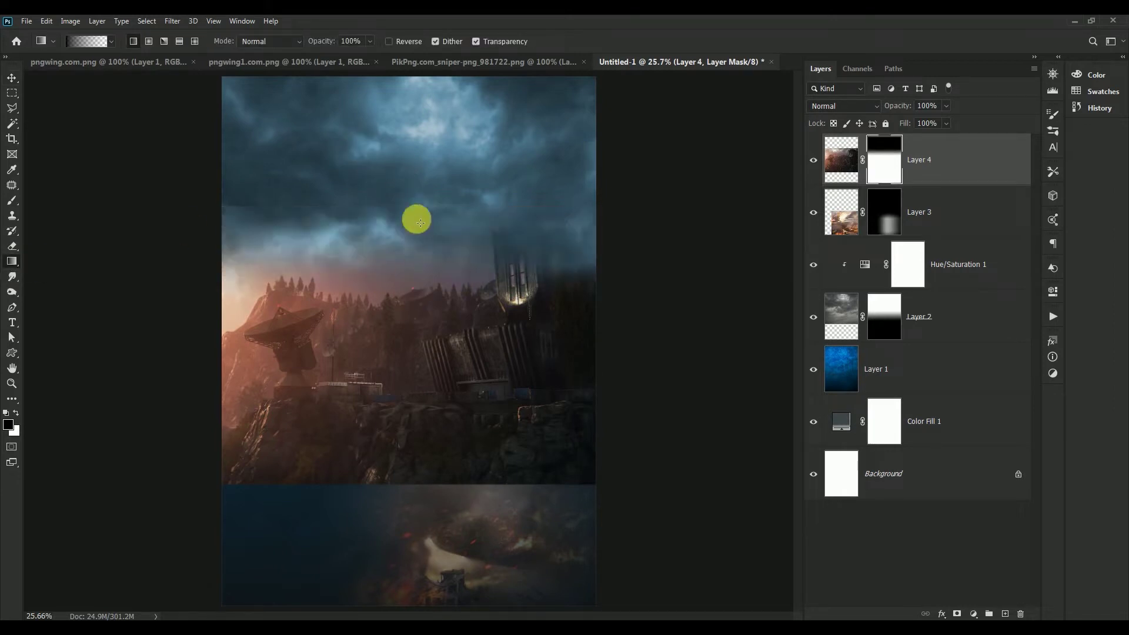
left_click_drag(691, 331, 385, 336)
left_click_drag(667, 356, 386, 353)
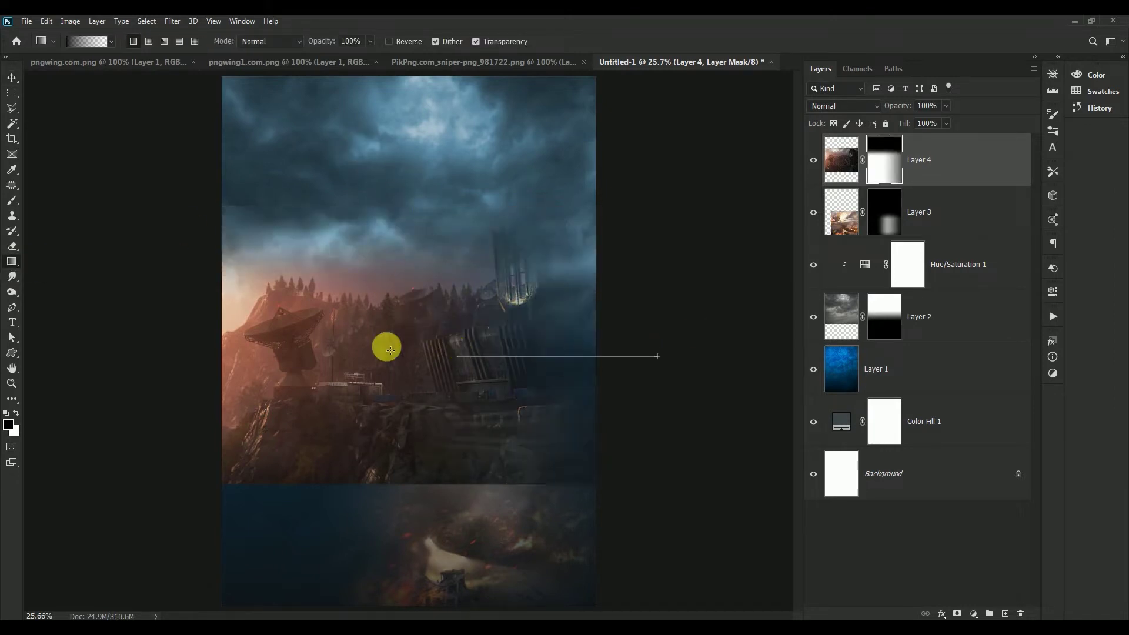
left_click_drag(670, 360, 390, 364)
left_click_drag(371, 509, 379, 412)
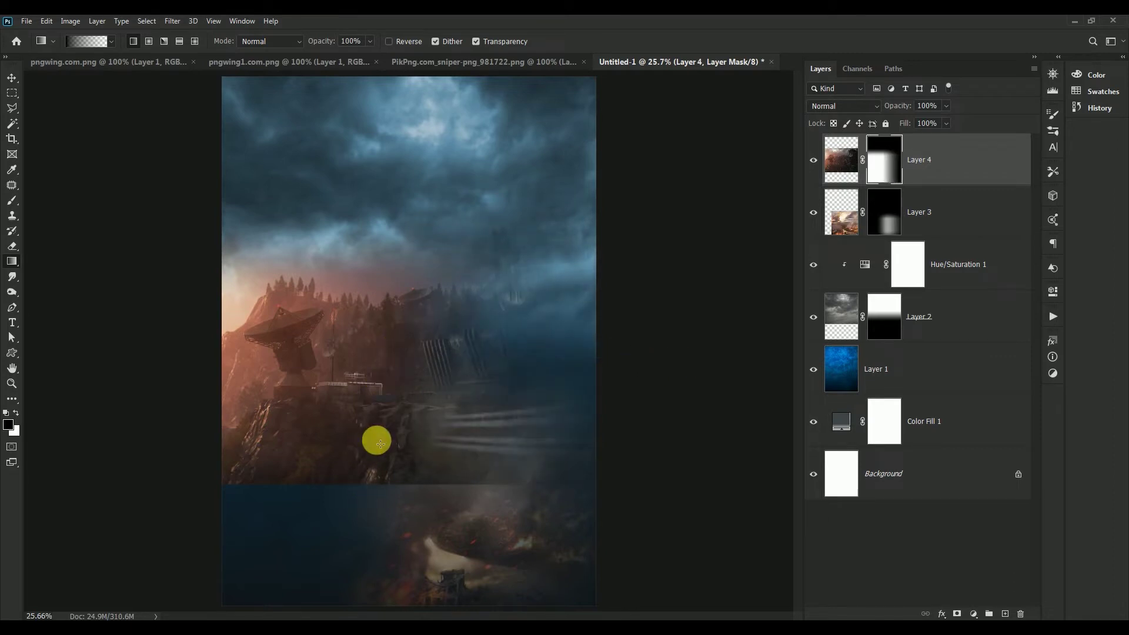
left_click_drag(375, 499, 402, 405)
left_click_drag(158, 351, 400, 349)
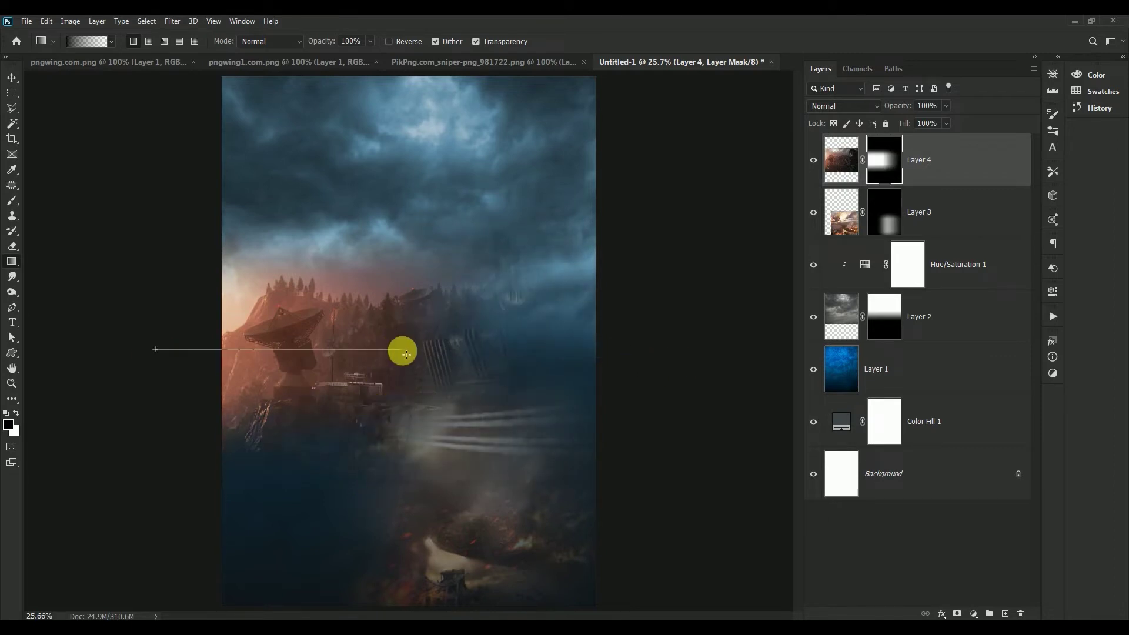
Move the radar-base image lower and rework the fade in the lower middle
left_click(11, 77)
mouse_move(299, 332)
left_mouse_down()
mouse_move(291, 490)
mouse_move(283, 481)
left_mouse_up()
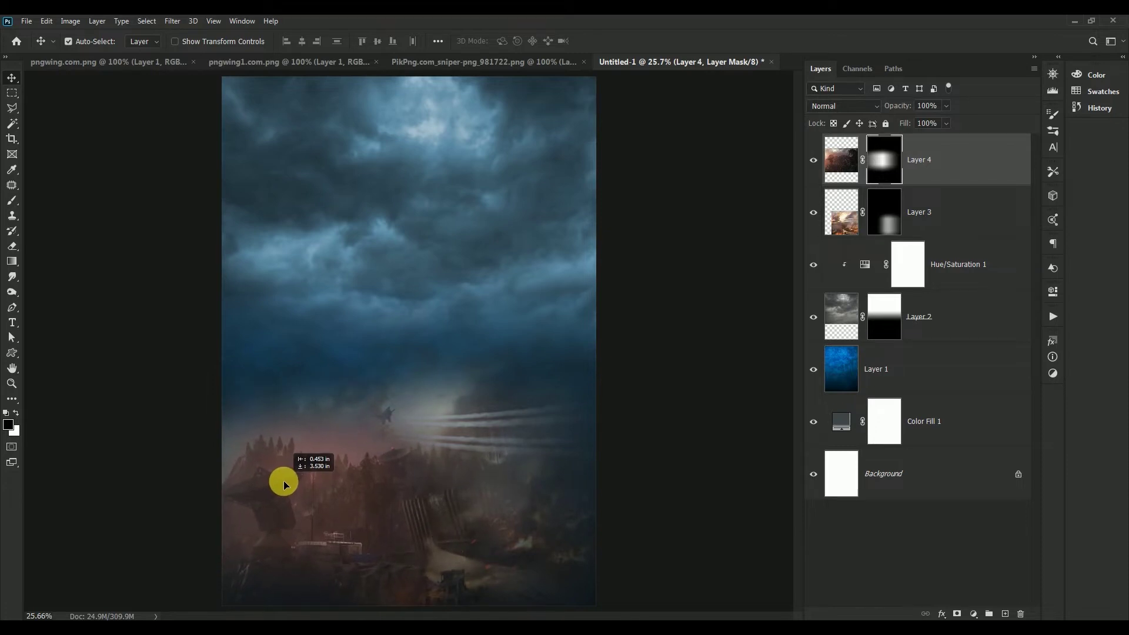
left_click_drag(284, 483, 283, 484)
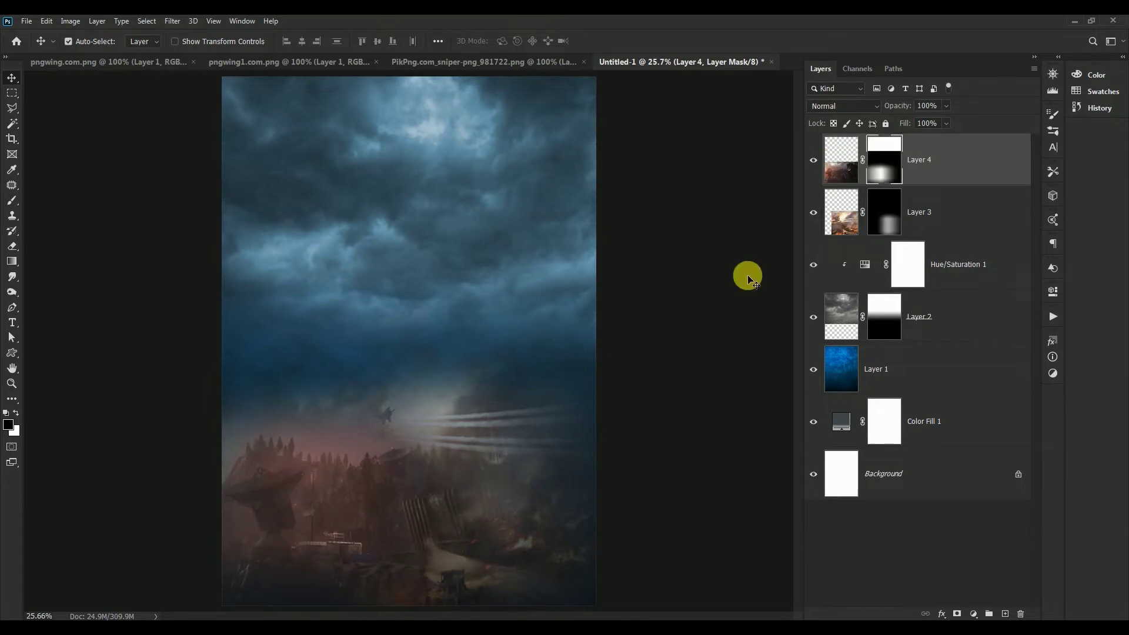
left_click(13, 261)
left_click_drag(517, 497, 320, 497)
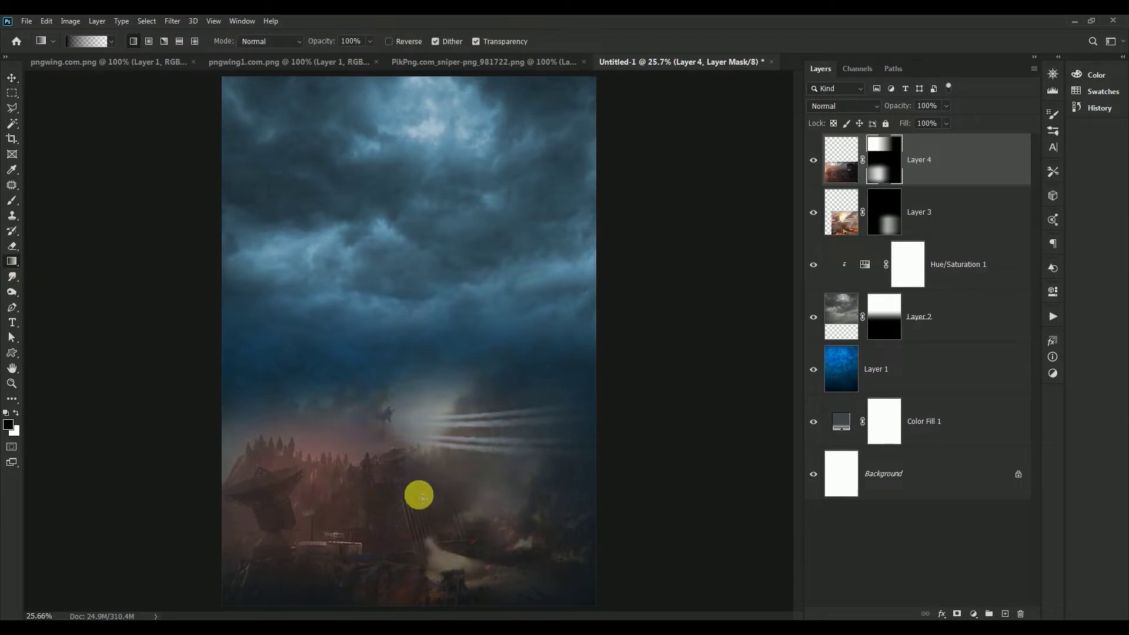
left_click_drag(498, 492, 617, 484)
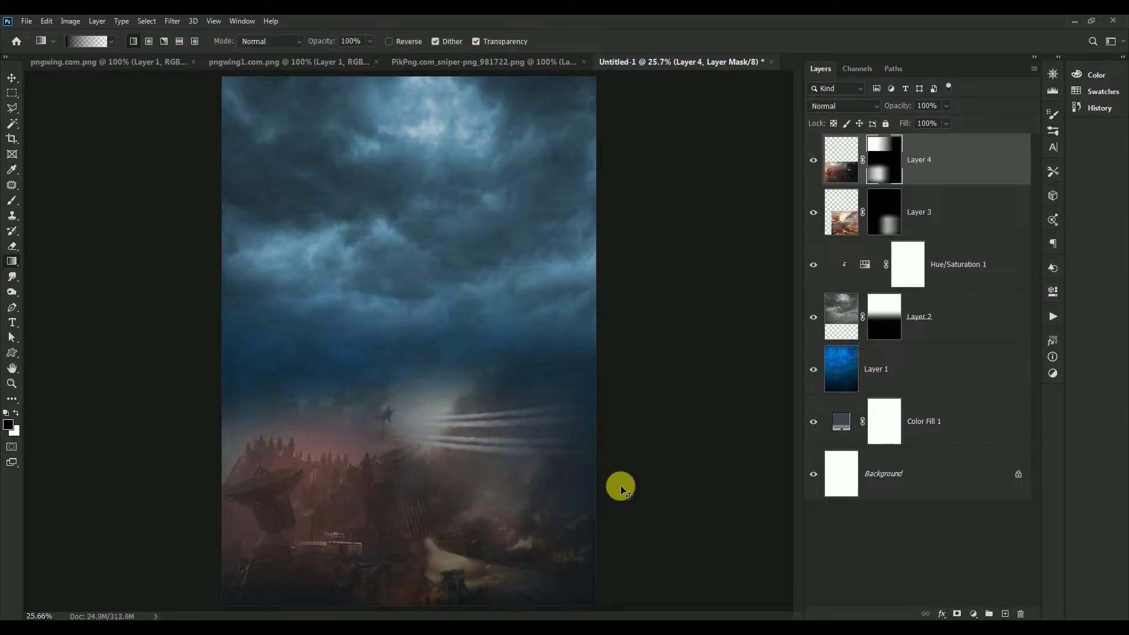
left_click_drag(542, 507, 309, 500)
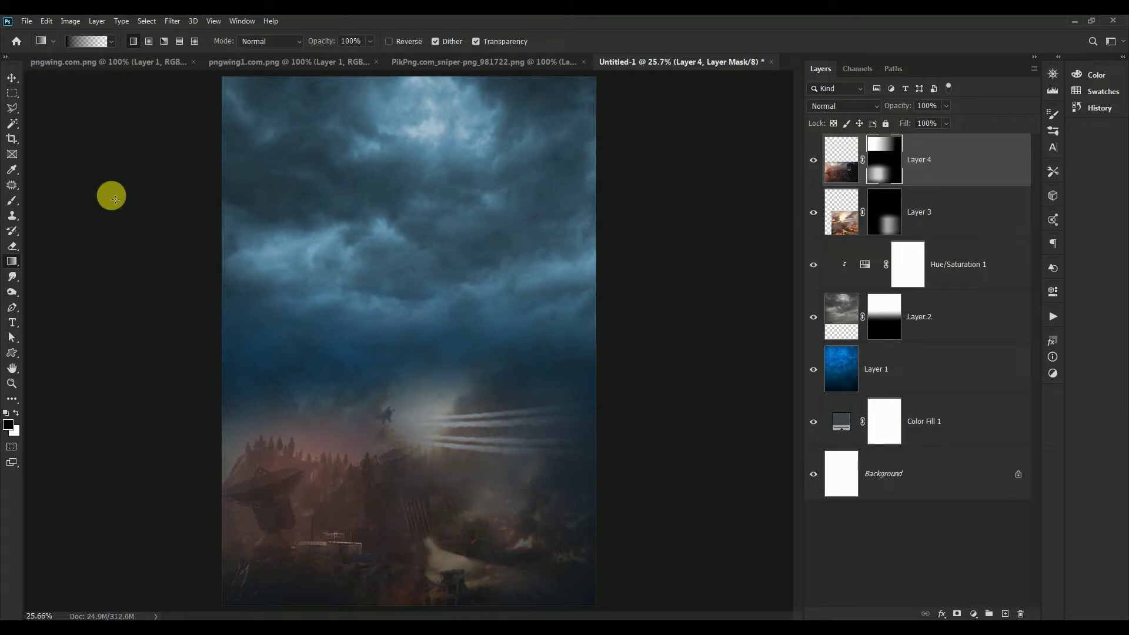
Merge the radar-base layer with the battlefield Layer 3 using Ctrl+E
left_click(12, 77)
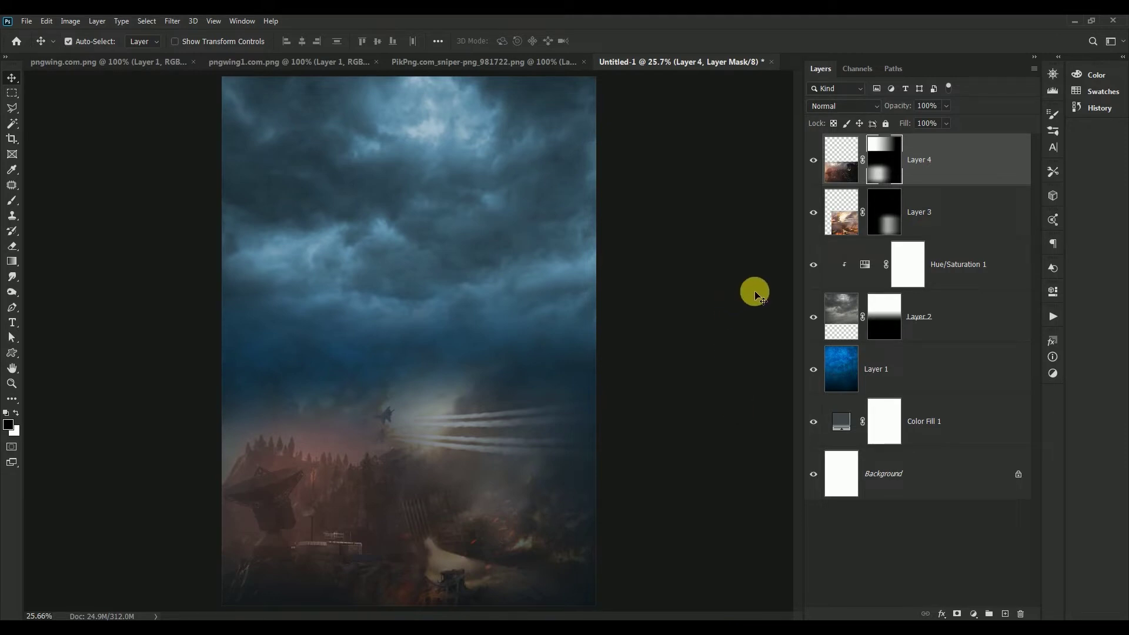
left_click(841, 215, "shift")
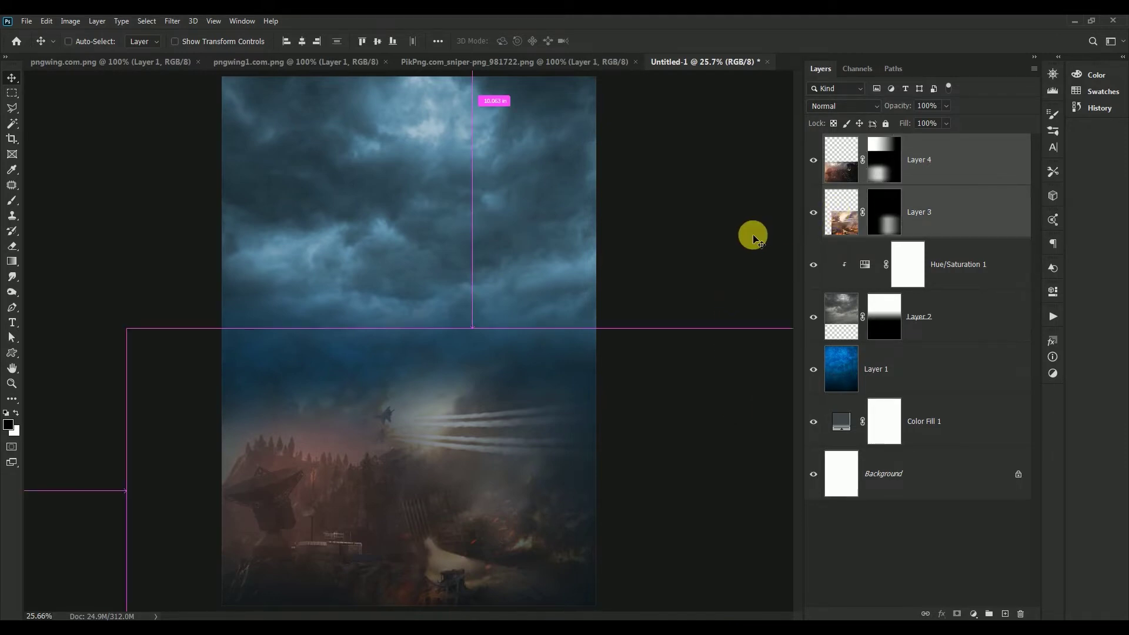
key("ctrl+e")
left_click(813, 160)
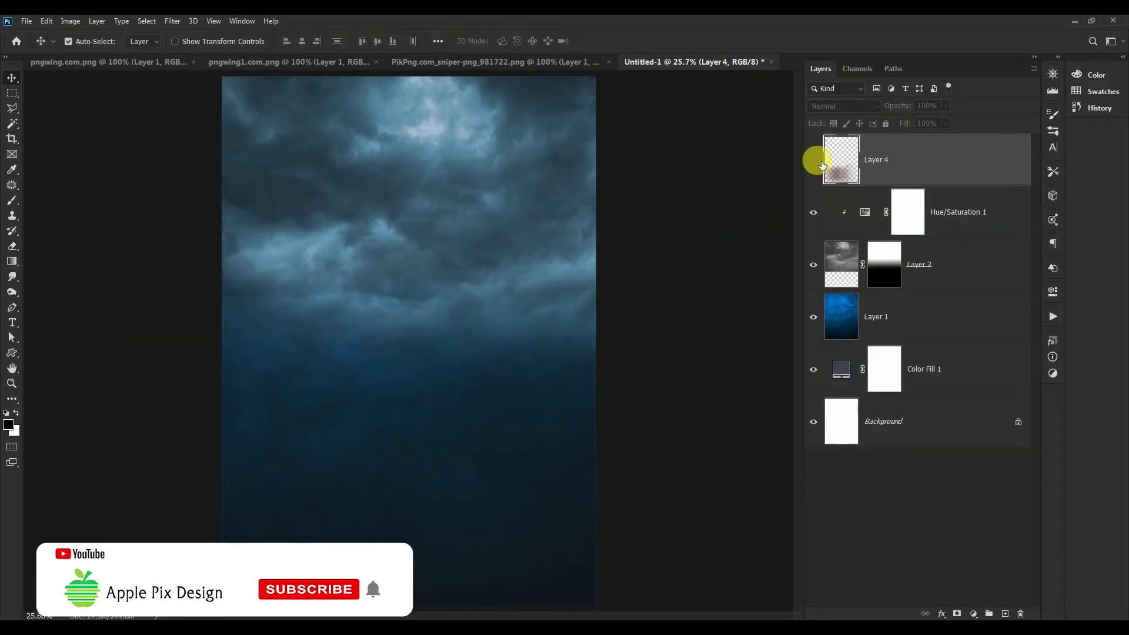
Add a Color Balance adjustment with midtones set to 36, +36 and -4
left_click(973, 613)
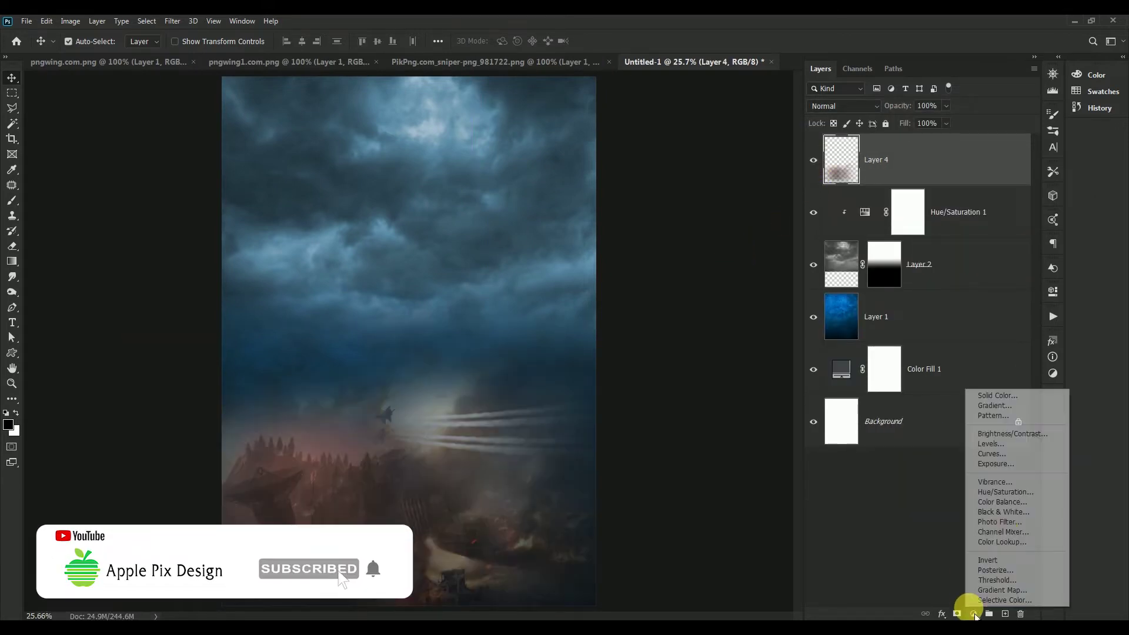
left_click(1034, 504)
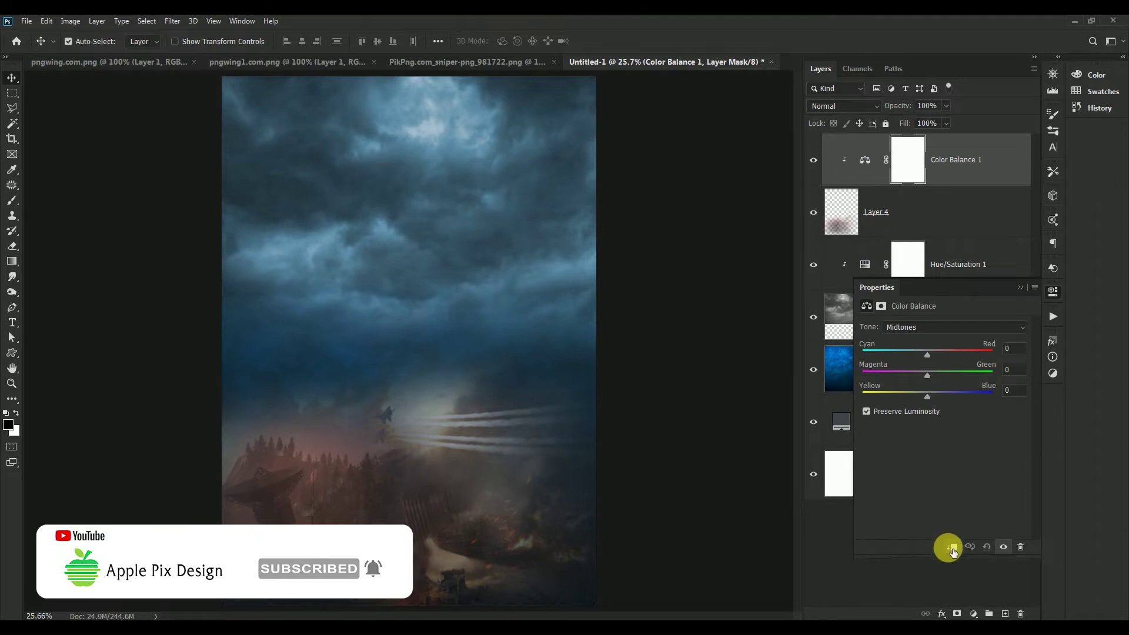
left_click(1014, 349)
type("3")
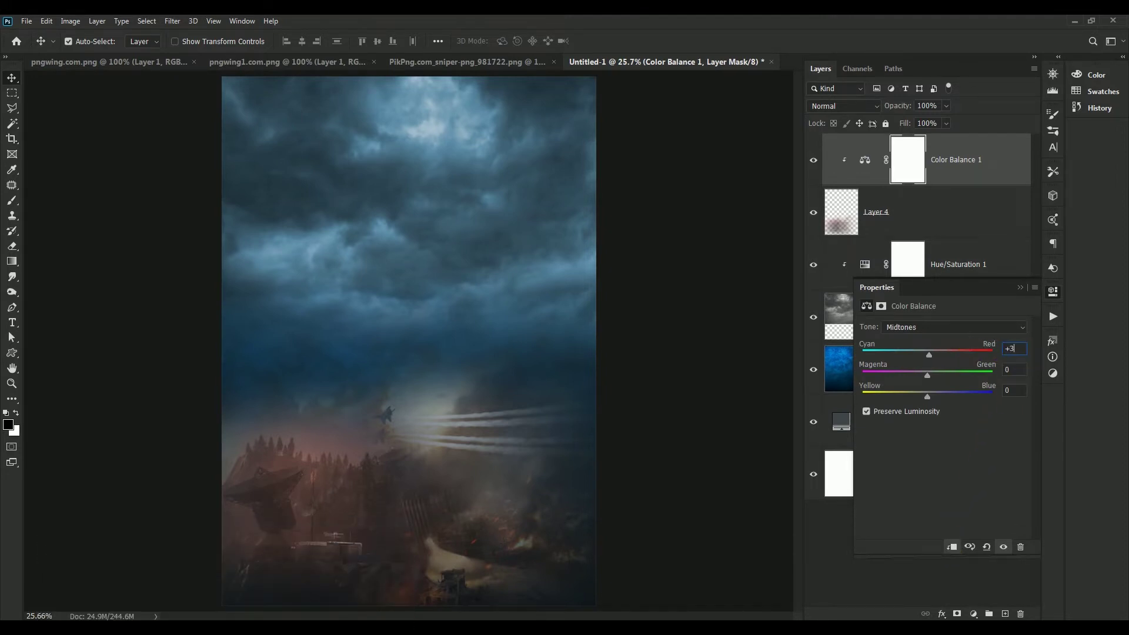
type("6")
left_click(1008, 369)
type("+36")
key("Tab")
type("-4")
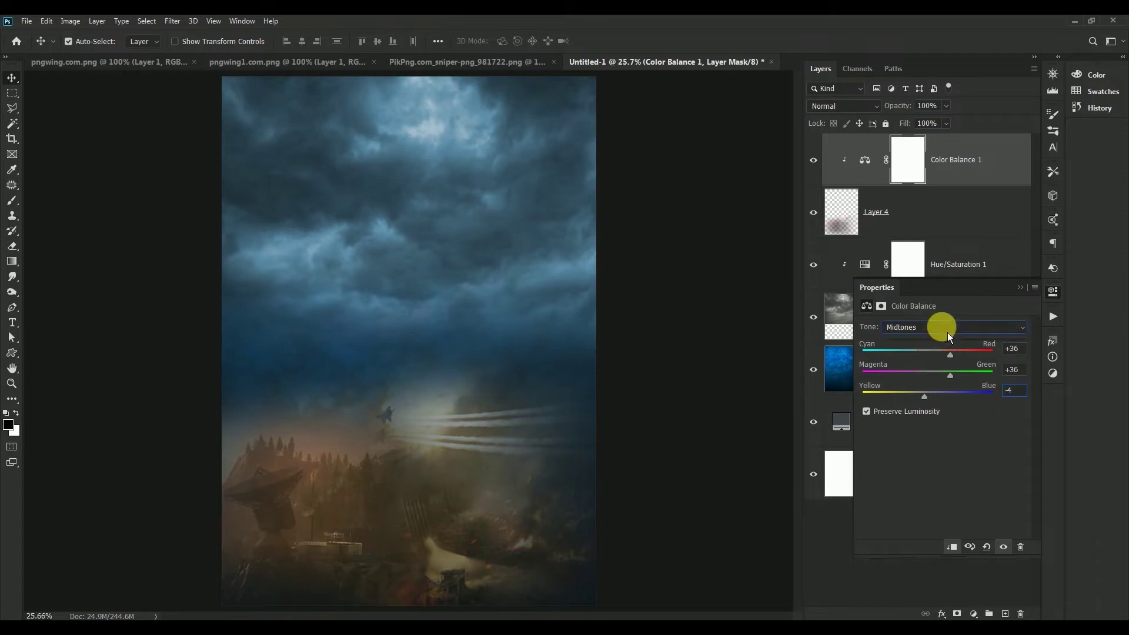
Set the shadows balance to -57 cyan–red and -16 magenta–green
left_click(947, 328)
left_click_drag(1027, 355, 1000, 353)
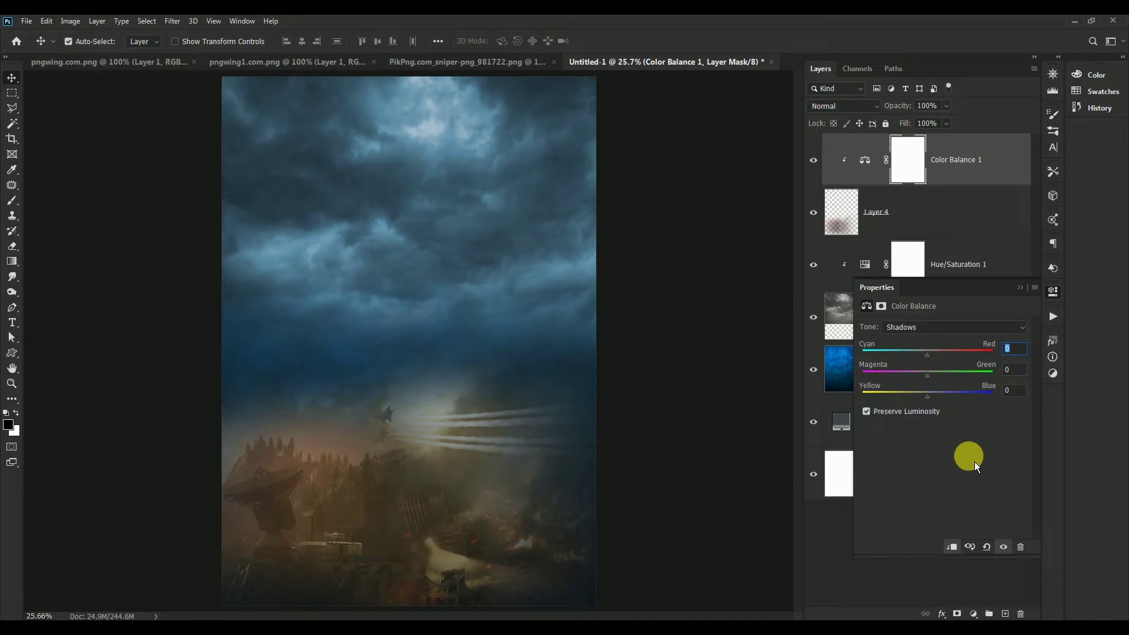
type("-57")
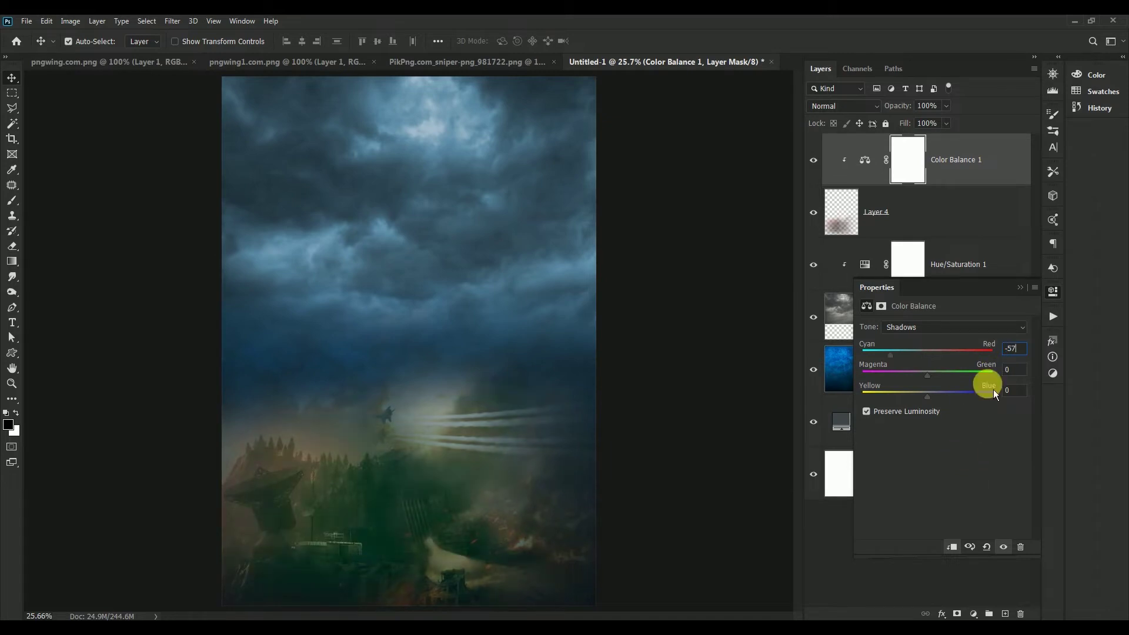
key("Return")
left_click_drag(1016, 370, 993, 378)
type("-16")
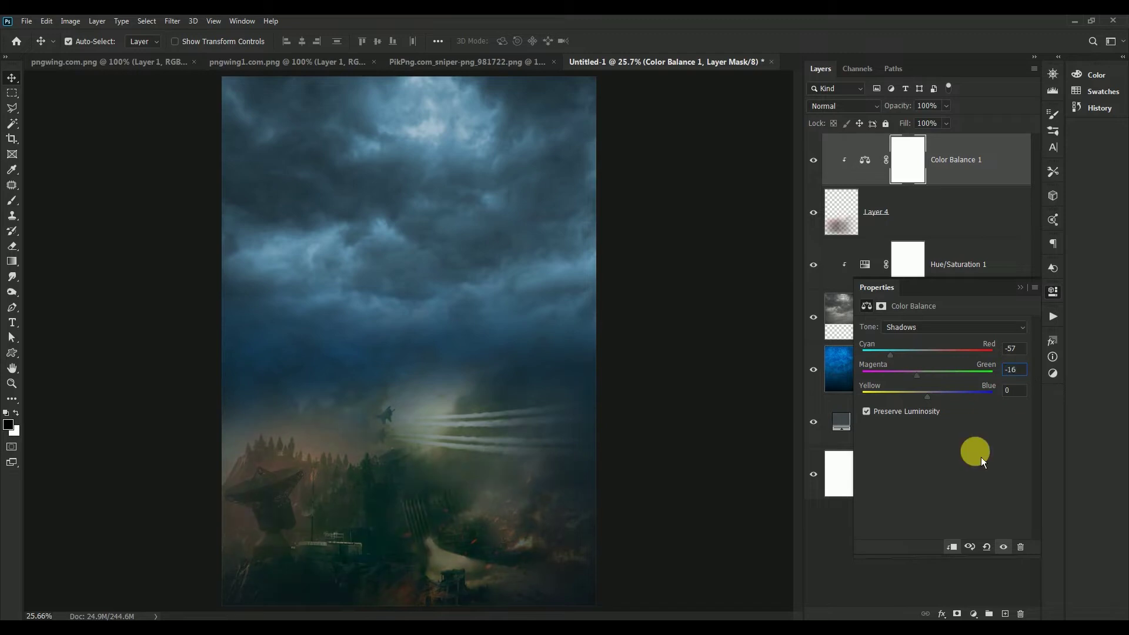
left_click_drag(1010, 390, 1002, 394)
Set the highlights balance to -40, -10 and -44
left_click(967, 329)
left_click(952, 362)
left_click(1001, 352)
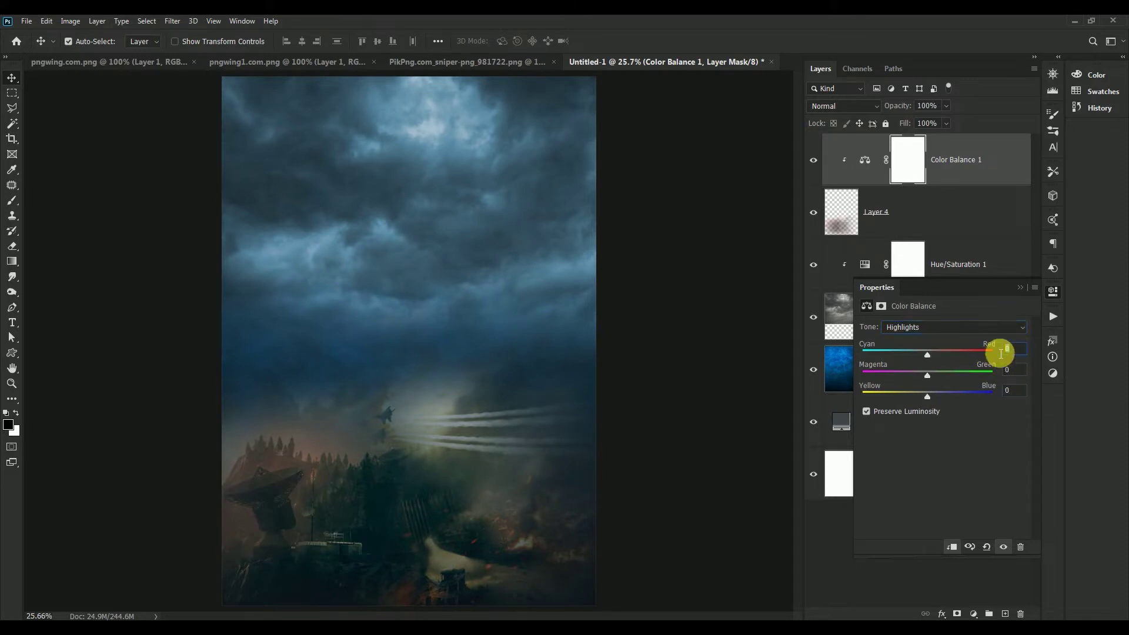
type("-40")
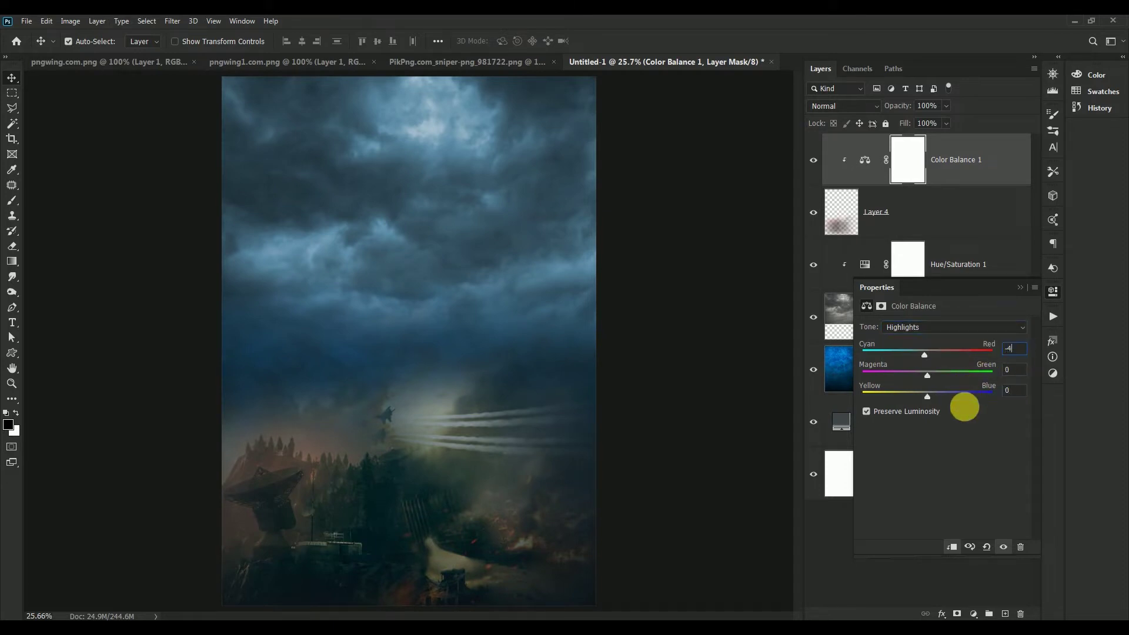
key("Tab")
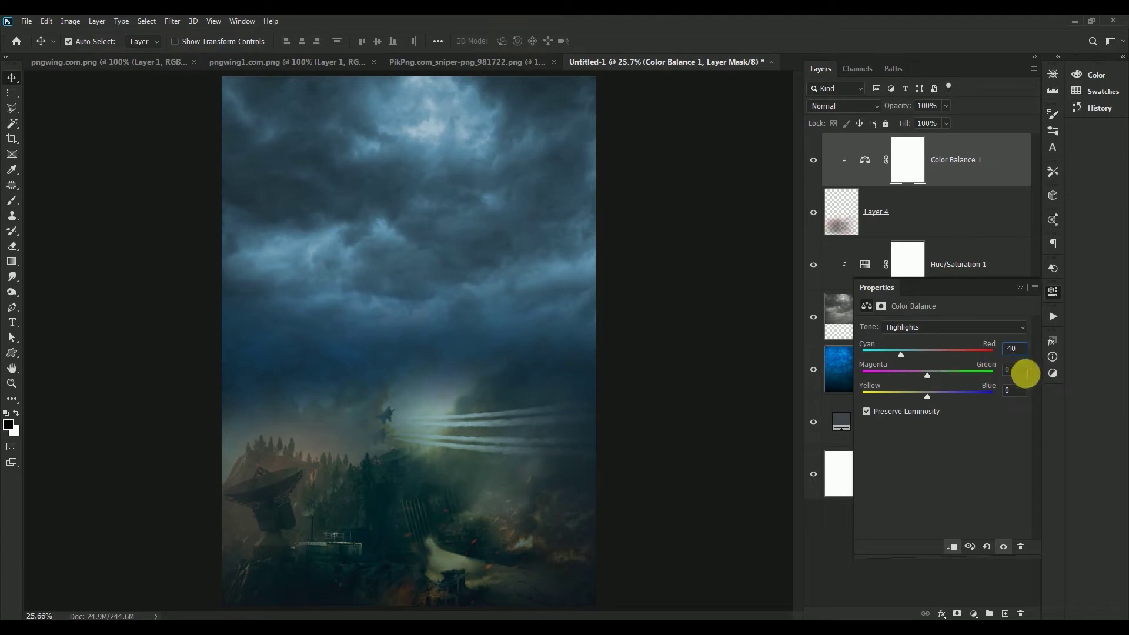
type("-10")
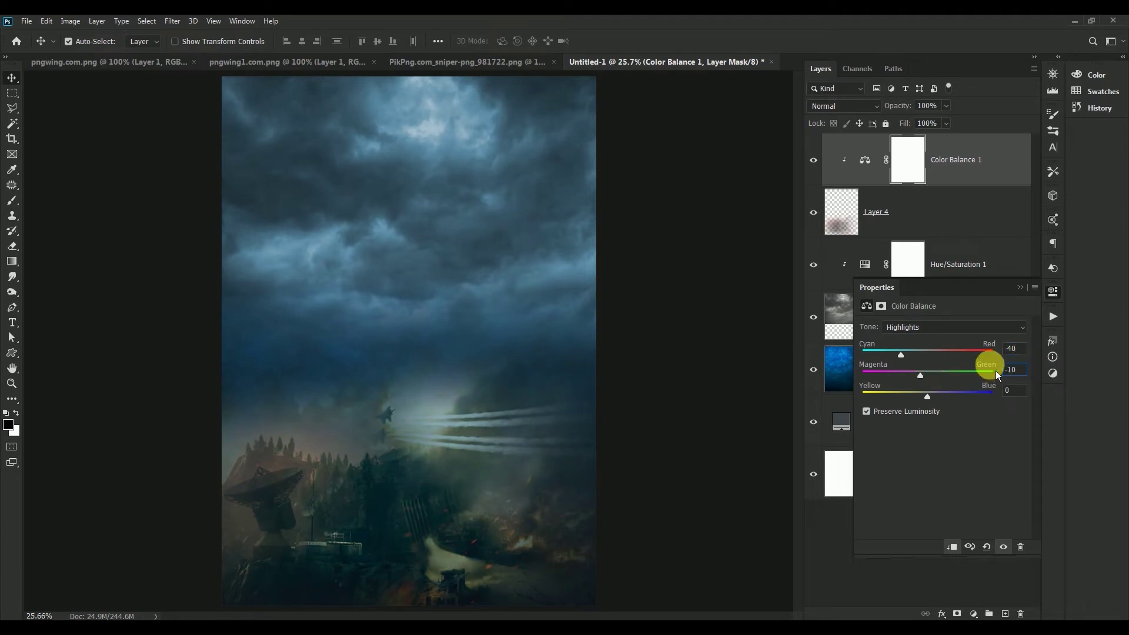
key("Tab")
type("-44")
Close the Color Balance properties, toggle its visibility to compare, and select the adjustment
left_click(1021, 288)
left_click(814, 160)
left_click(814, 160)
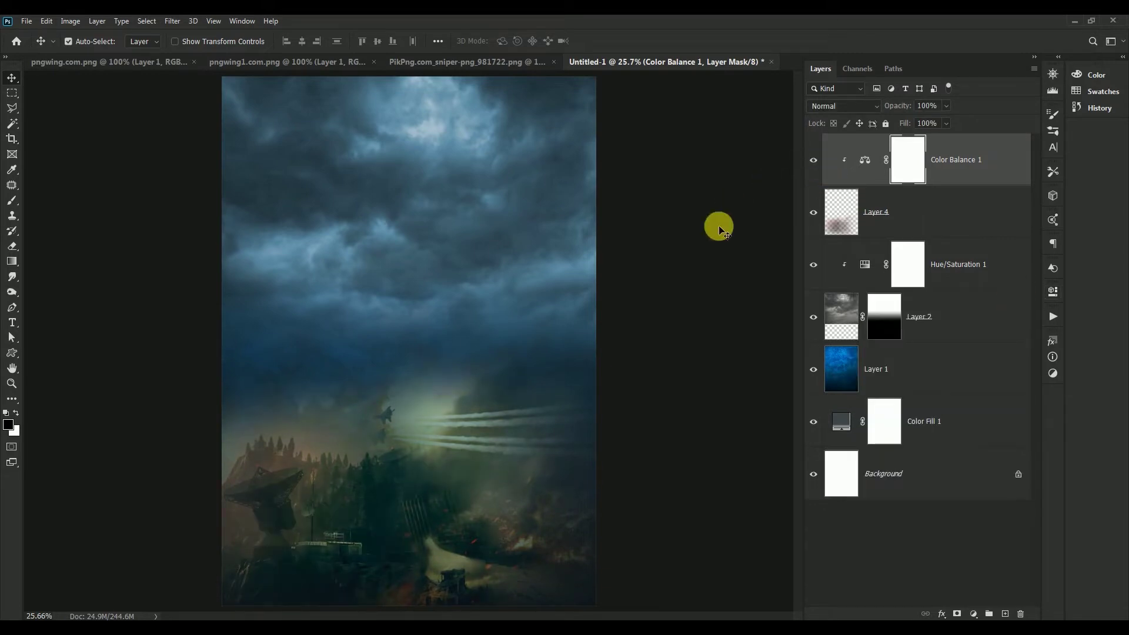
left_click(865, 160)
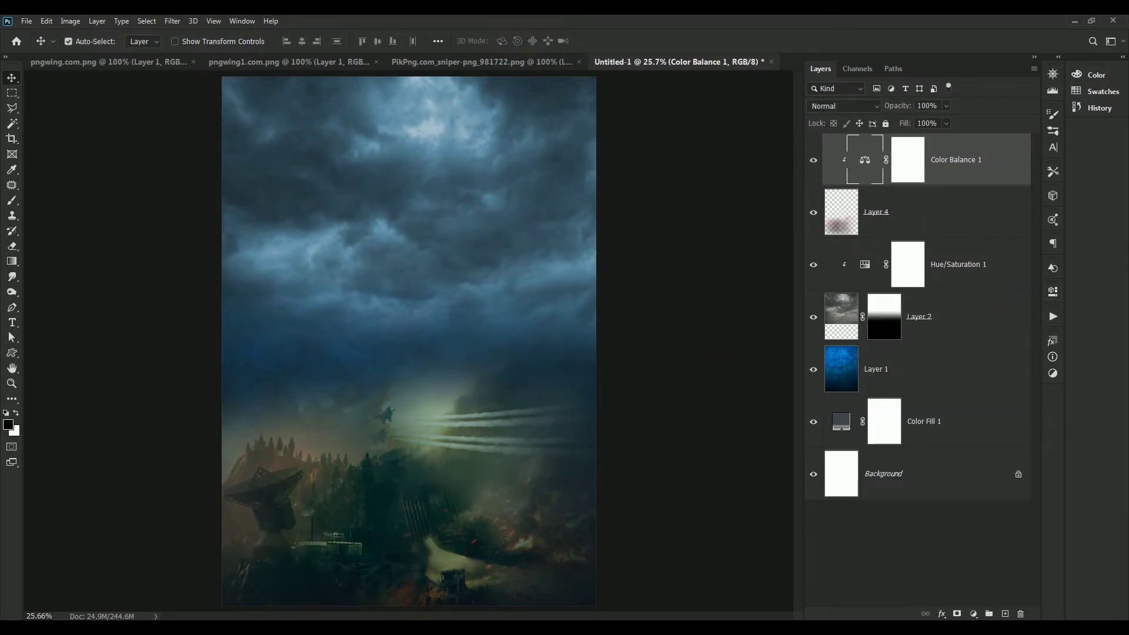
Squash Layer 4 to about 95% height from the top, then show pngwing.com.png
left_click(841, 212)
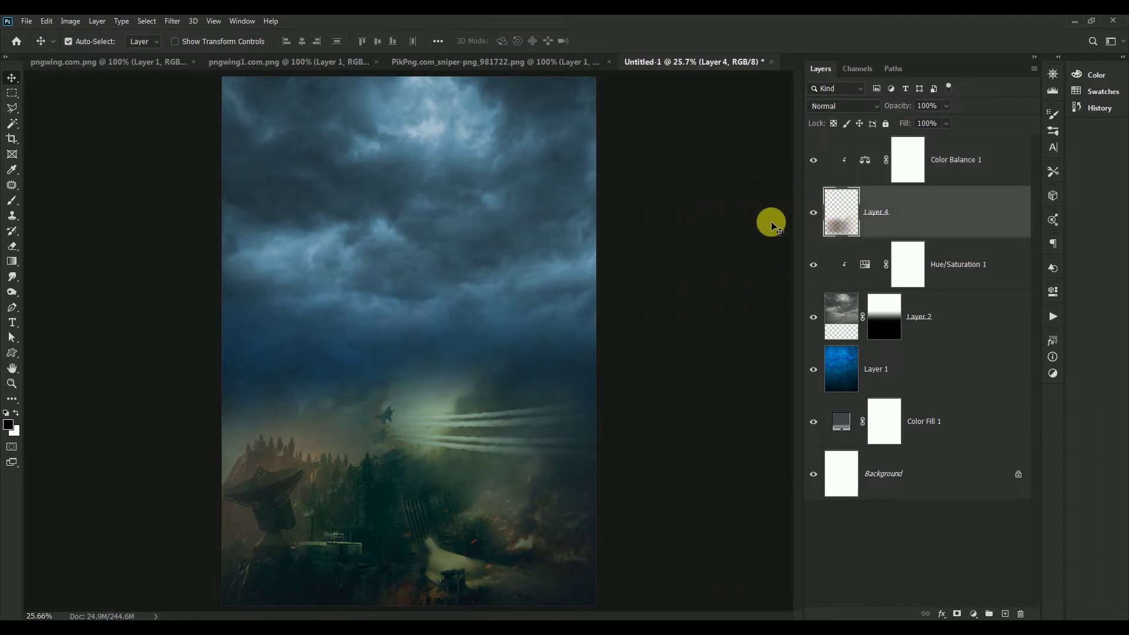
key("ctrl+t")
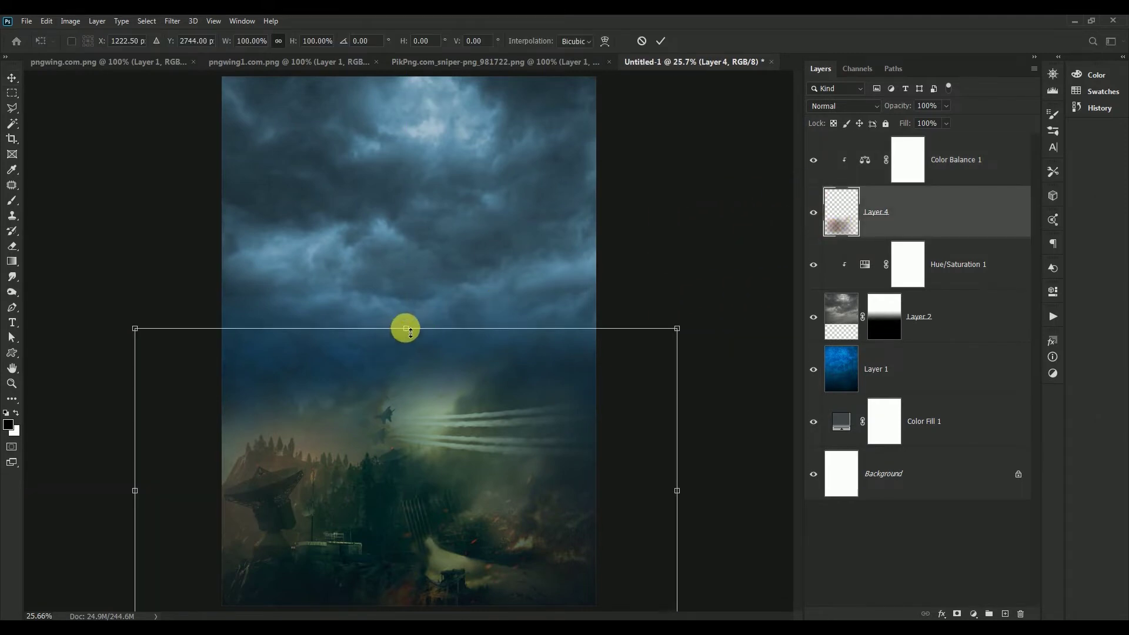
left_click_drag(405, 329, 406, 337)
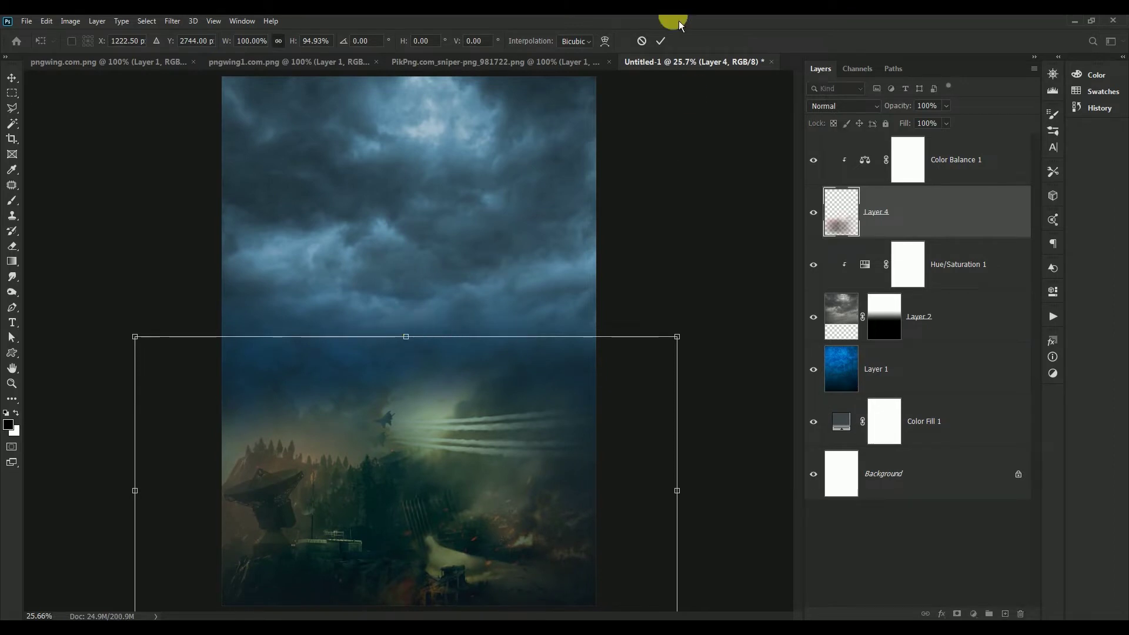
left_click(666, 46)
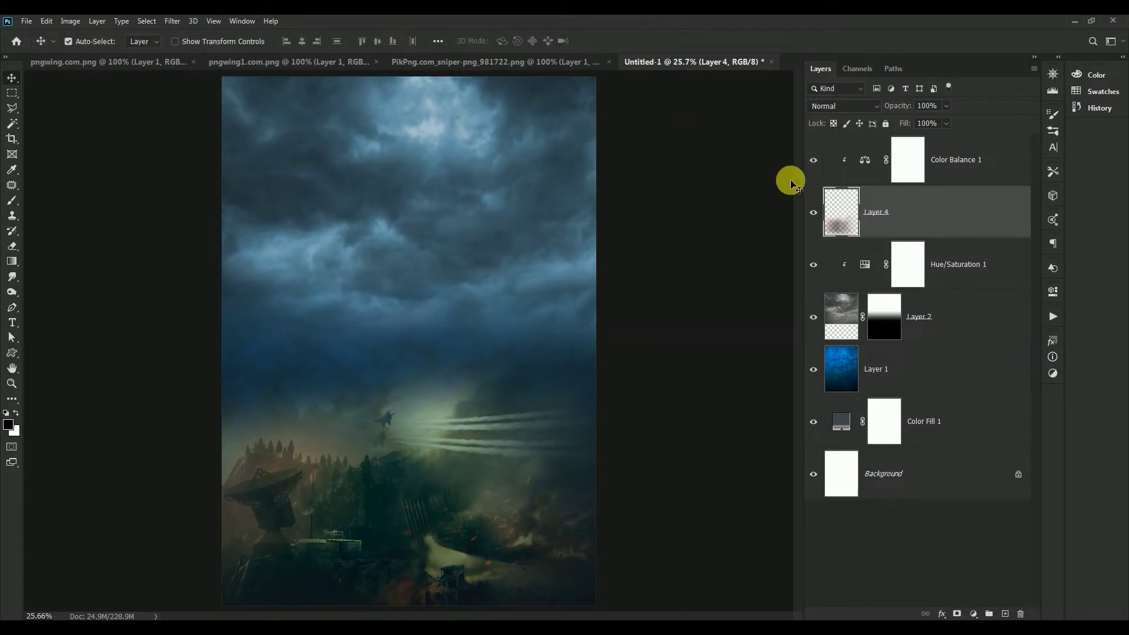
left_click(860, 169)
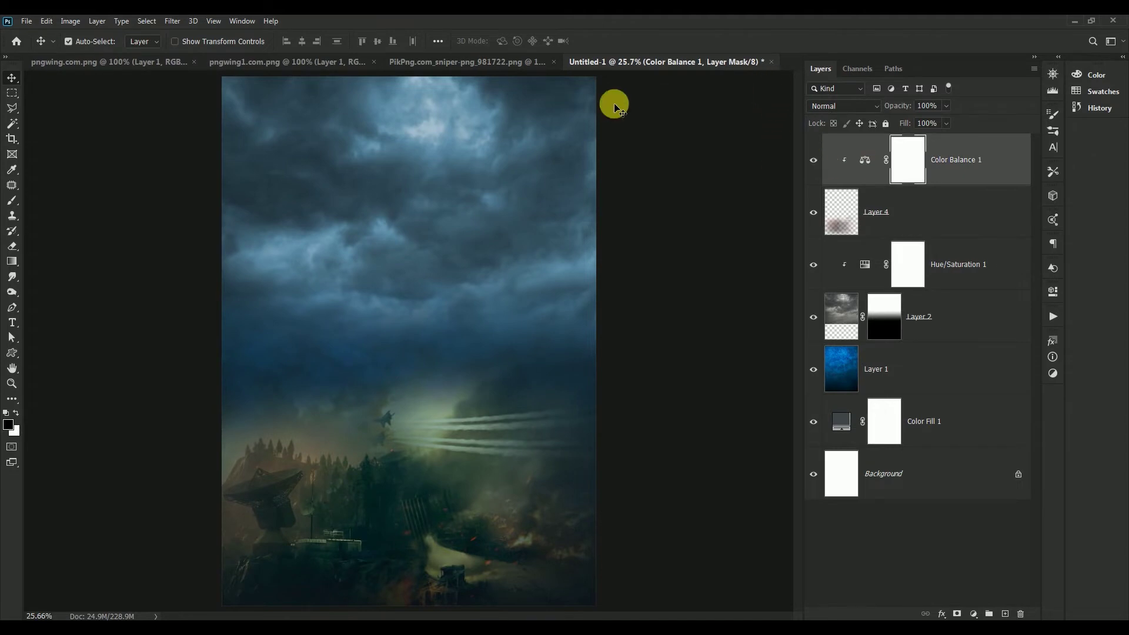
left_click(90, 69)
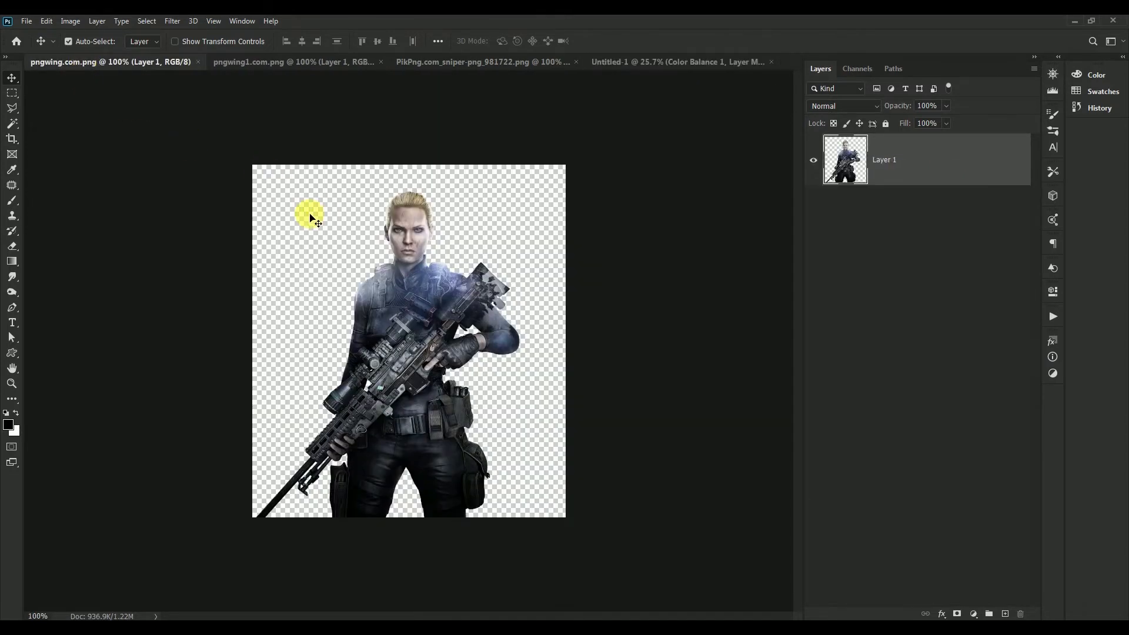
Copy the female sniper from pngwing.com.png into the Untitled-1 poster
left_click_drag(157, 71, 464, 238)
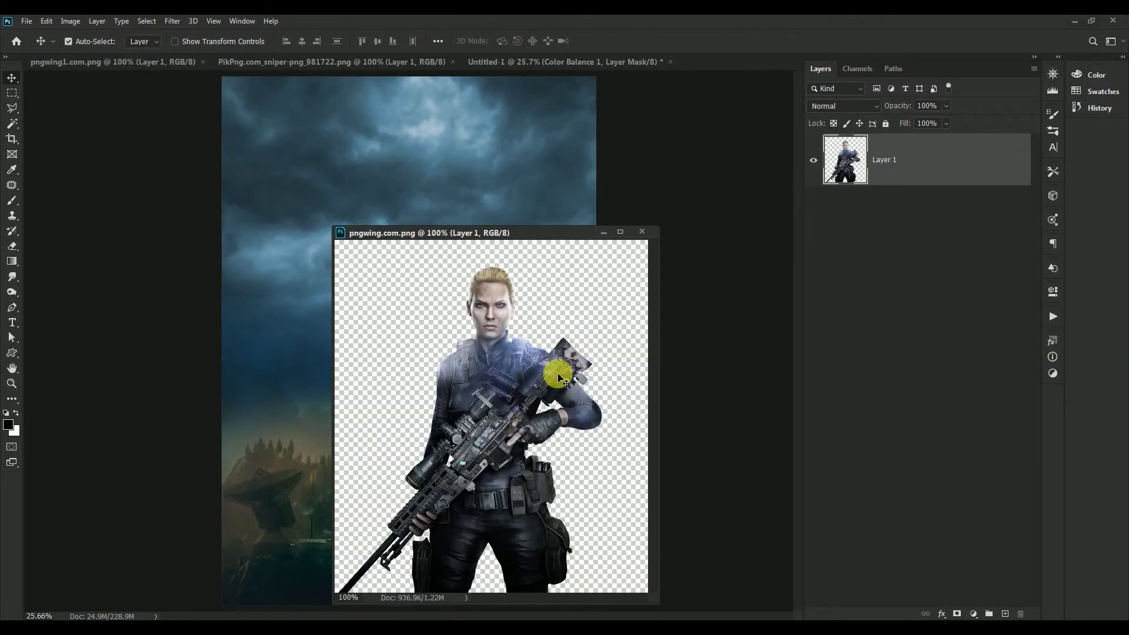
left_click_drag(487, 358, 333, 138)
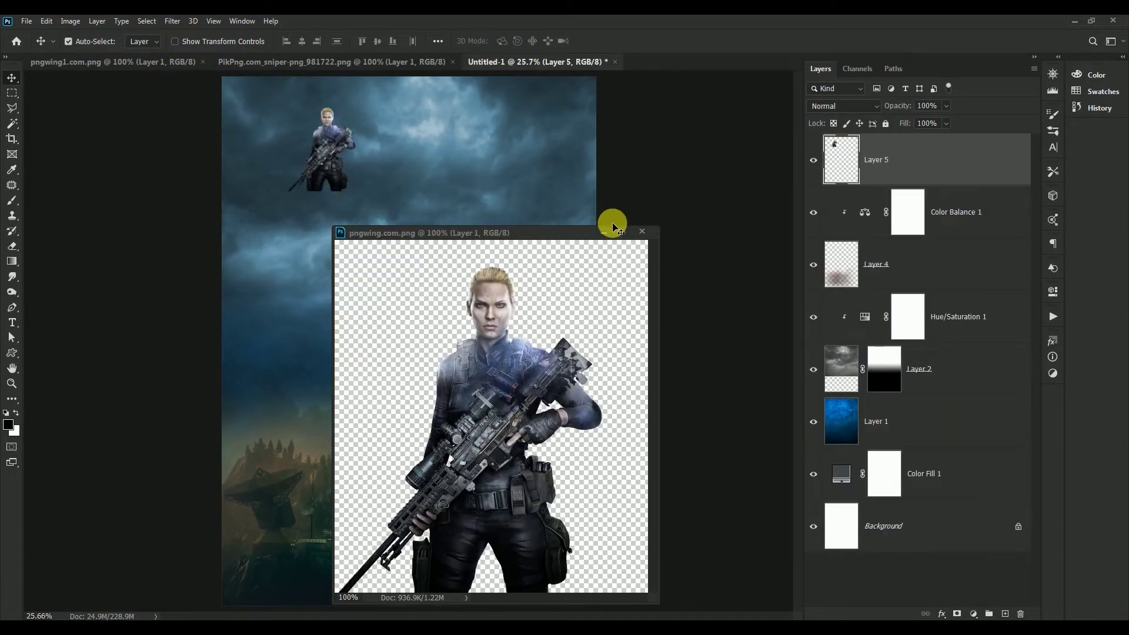
left_click(642, 232)
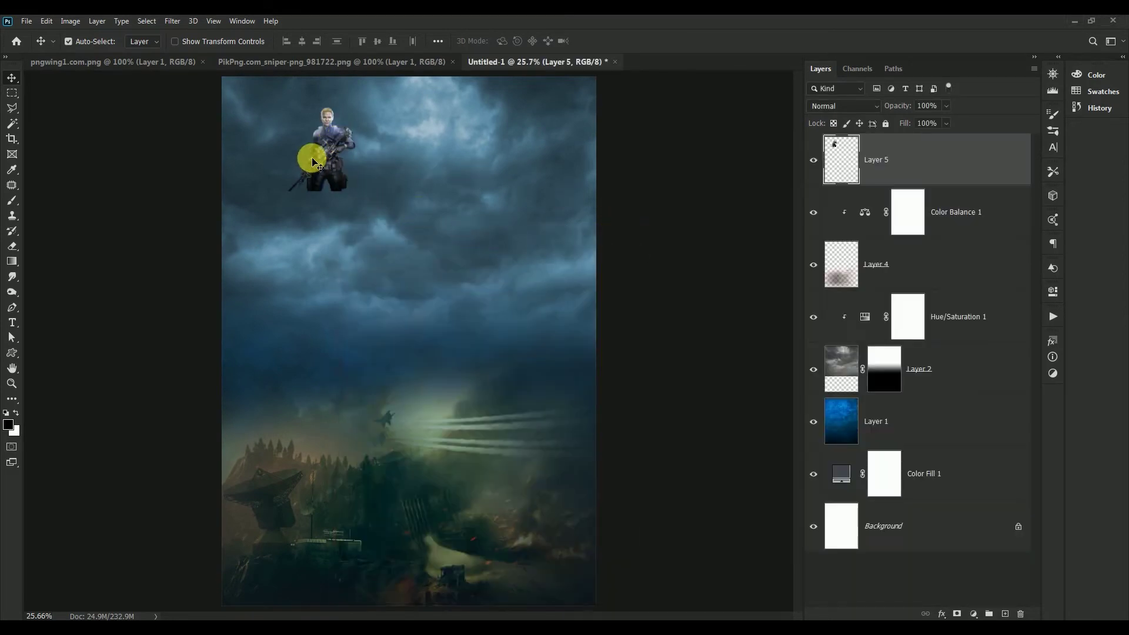
left_click_drag(322, 159, 340, 224)
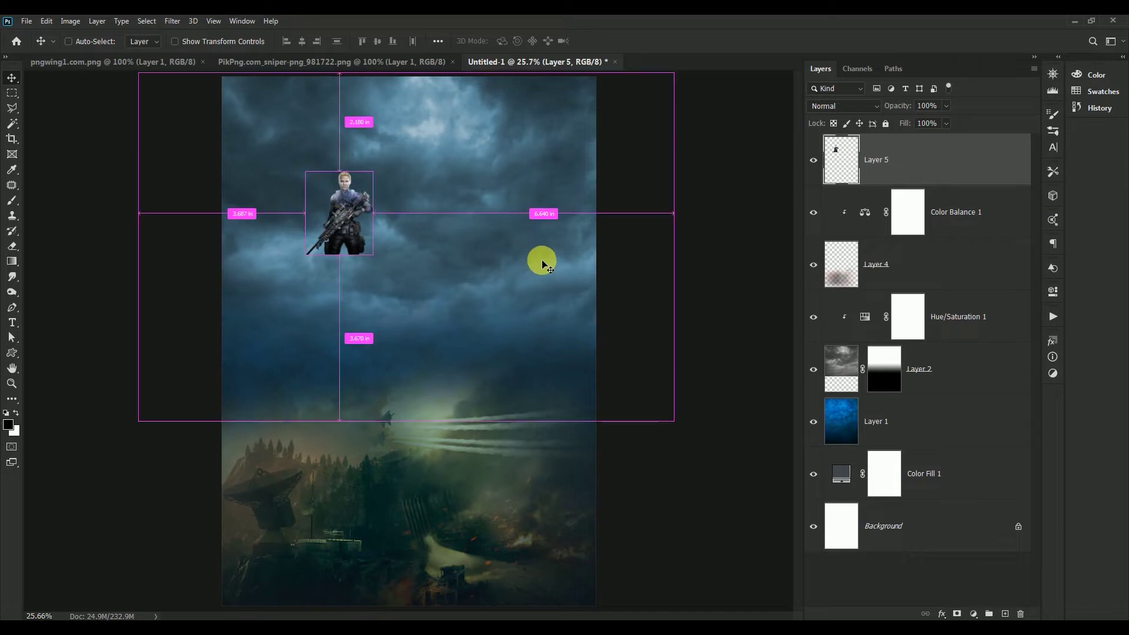
Enlarge the sniper to about three times her size and centre her over the battlefield
key("ctrl+t")
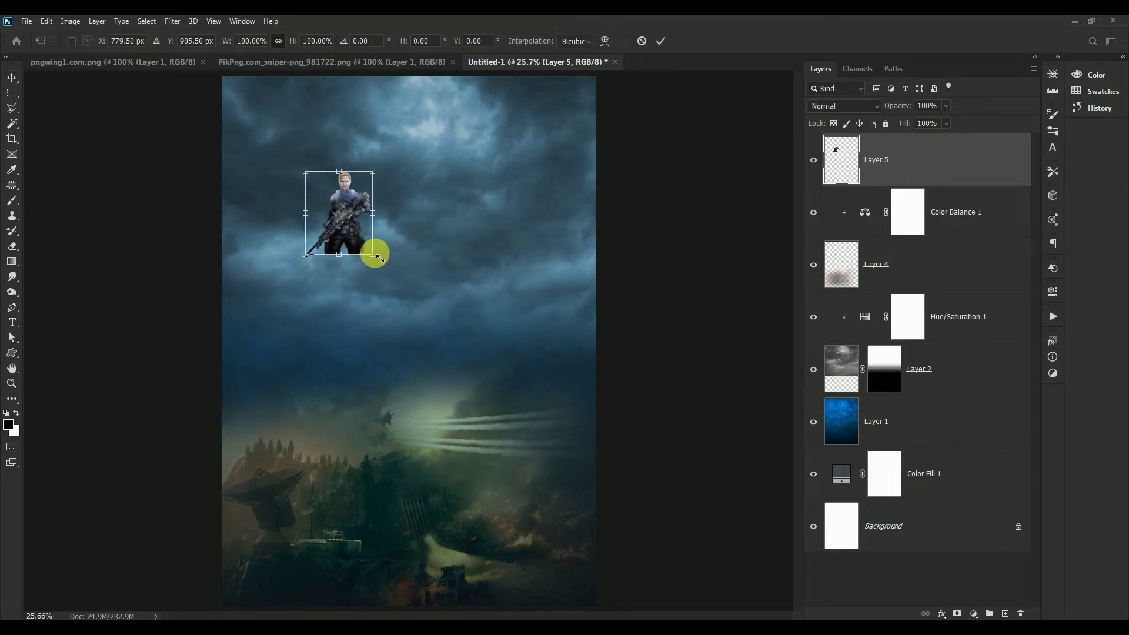
mouse_move(374, 254)
left_mouse_down()
mouse_move(437, 352)
mouse_move(436, 340)
left_mouse_up()
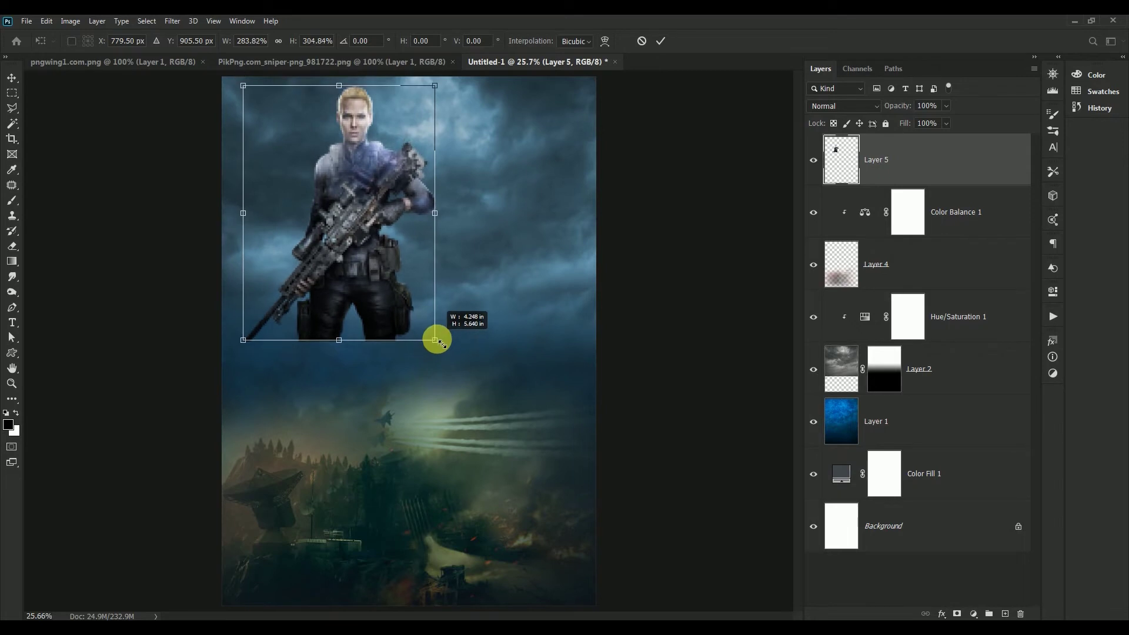
left_click_drag(367, 202, 391, 347)
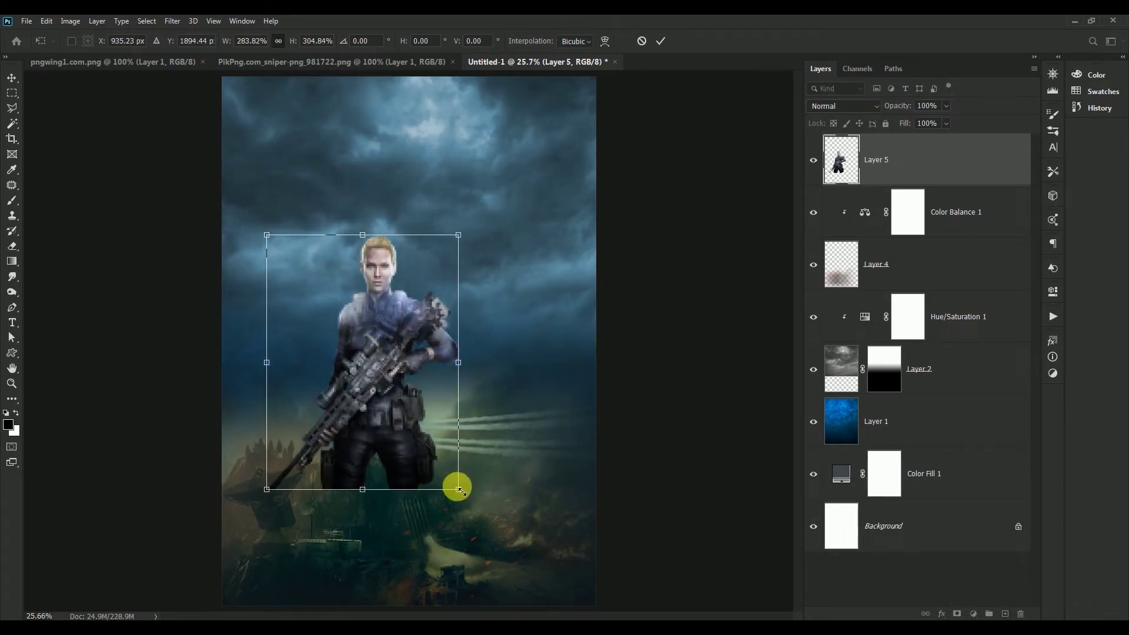
left_click_drag(458, 486, 462, 495)
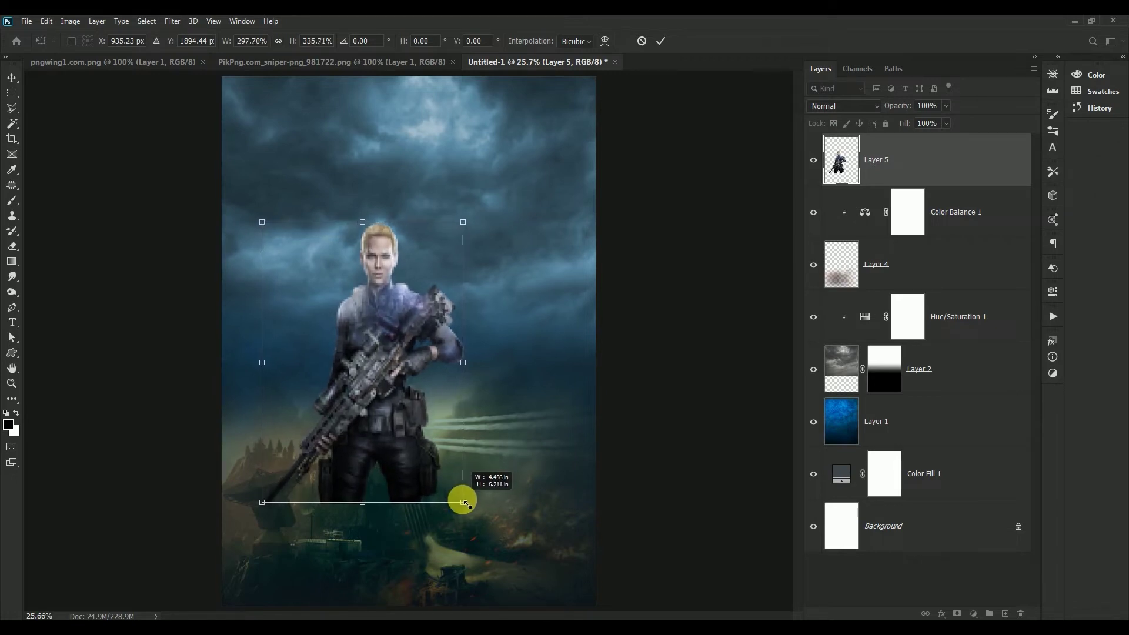
left_click_drag(463, 495, 468, 499)
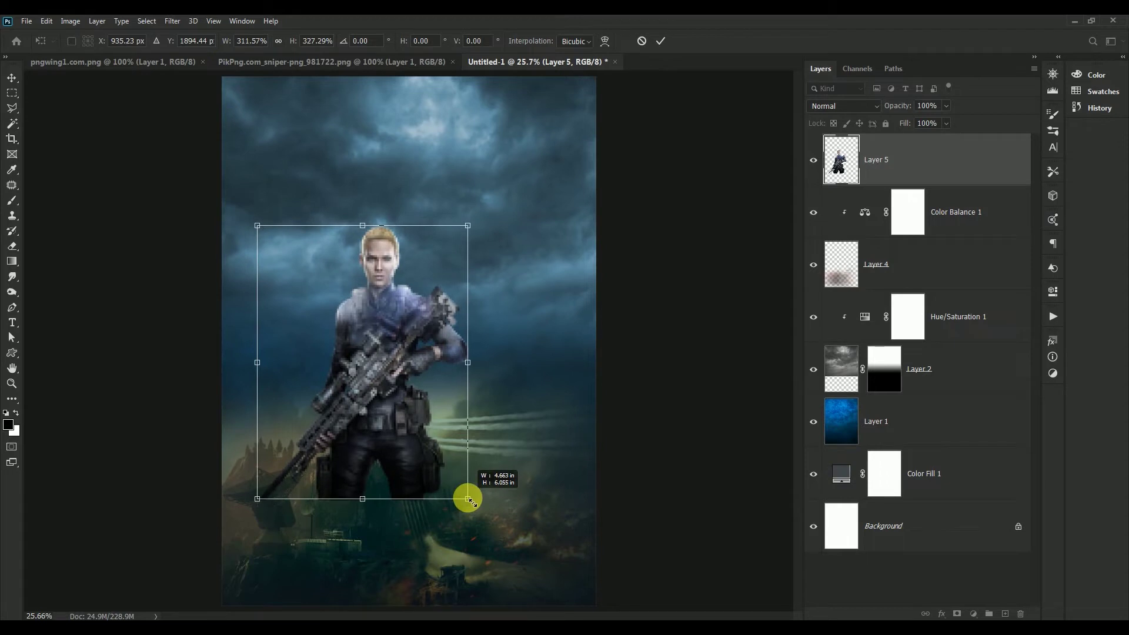
left_click(667, 41)
left_click_drag(390, 368, 380, 344)
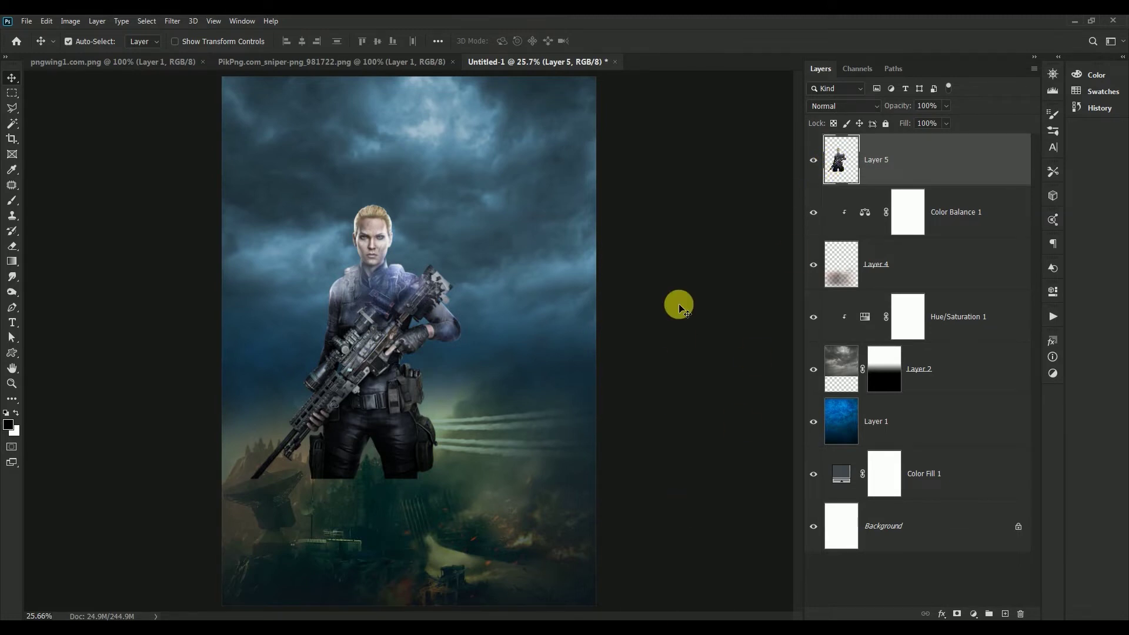
Mask away Layer 5's lower body with a soft black brush, then apply the mask
left_click(956, 613)
left_click(11, 200)
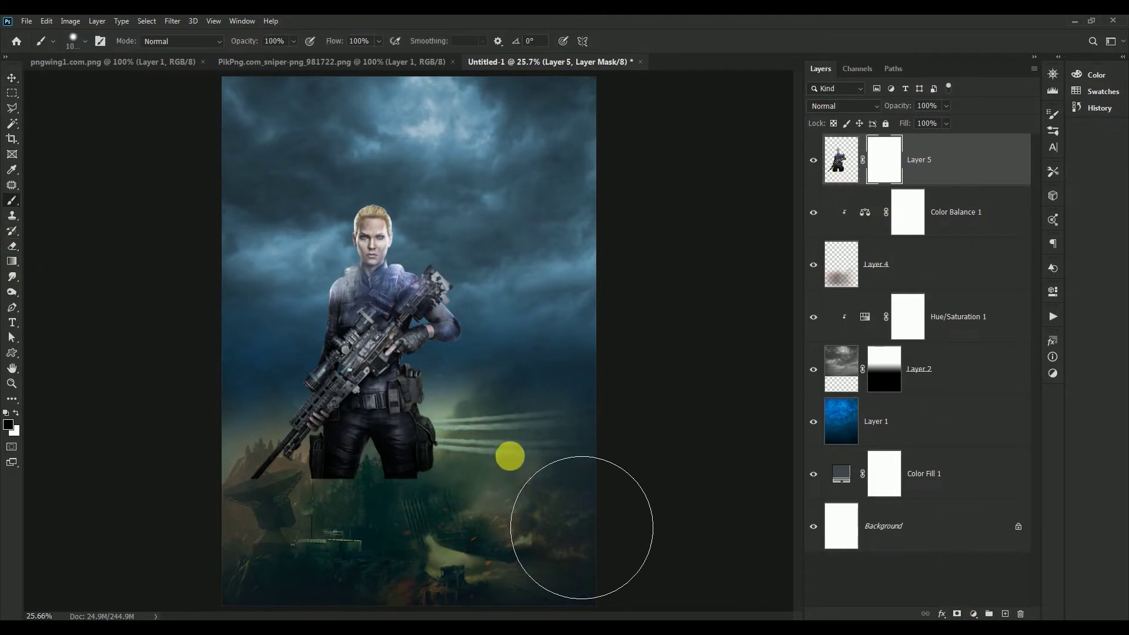
mouse_move(446, 466)
left_mouse_down()
mouse_move(361, 504)
mouse_move(451, 459)
mouse_move(238, 525)
mouse_move(187, 504)
mouse_move(164, 453)
mouse_move(235, 492)
mouse_move(221, 514)
mouse_move(232, 482)
mouse_move(206, 352)
mouse_move(204, 495)
mouse_move(234, 471)
left_mouse_up()
key("bracketleft")
key("bracketleft")
key("bracketleft")
key("bracketleft")
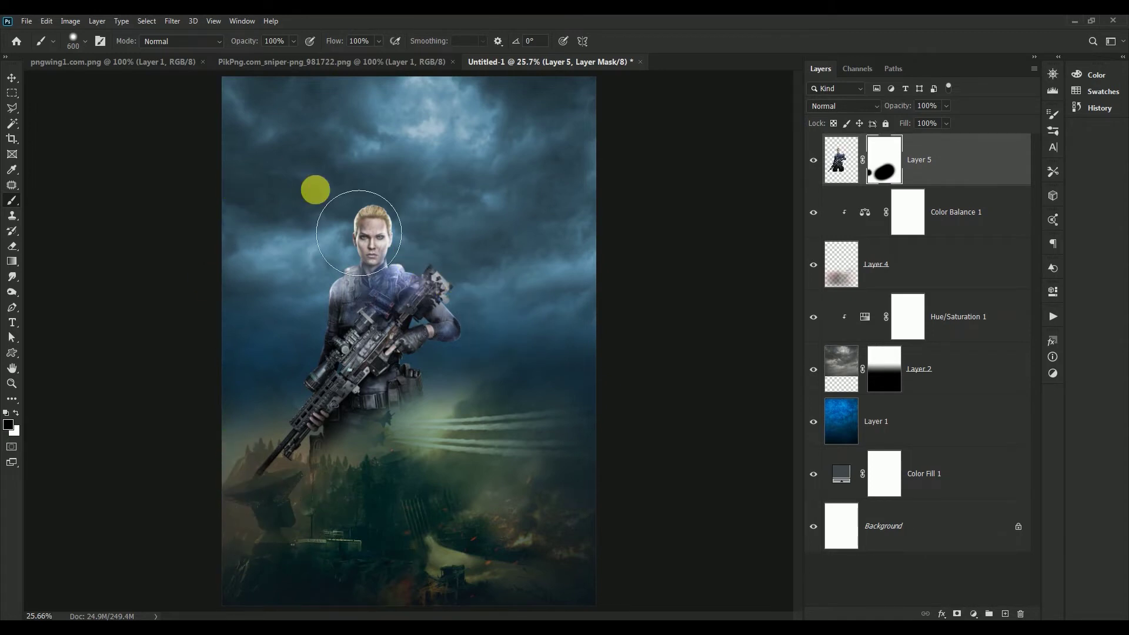
left_click(11, 77)
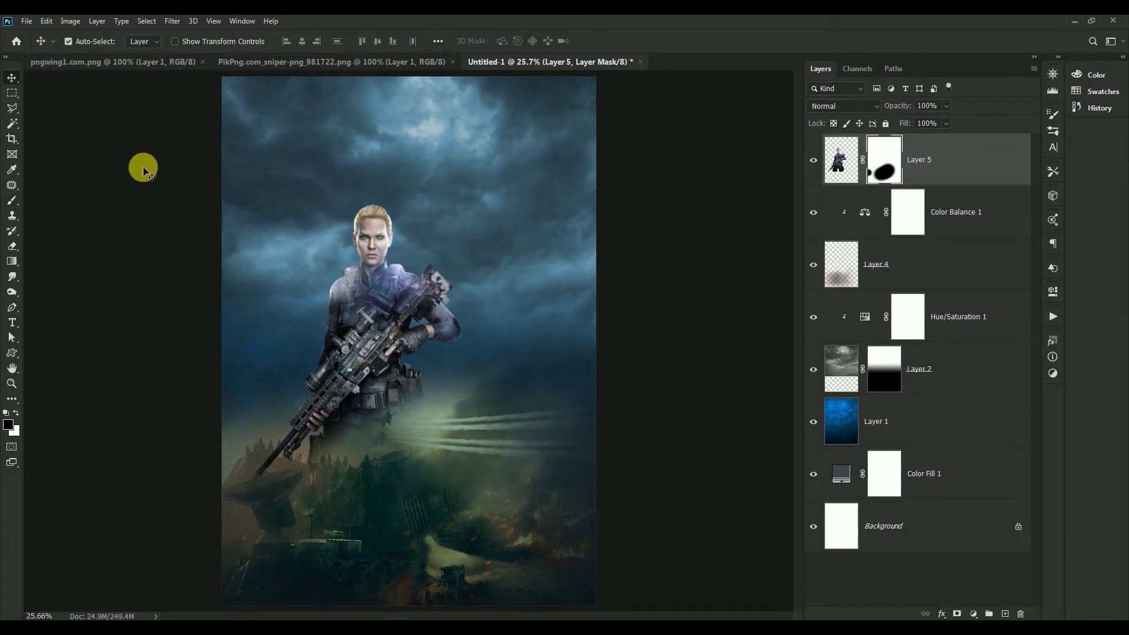
right_click(889, 168)
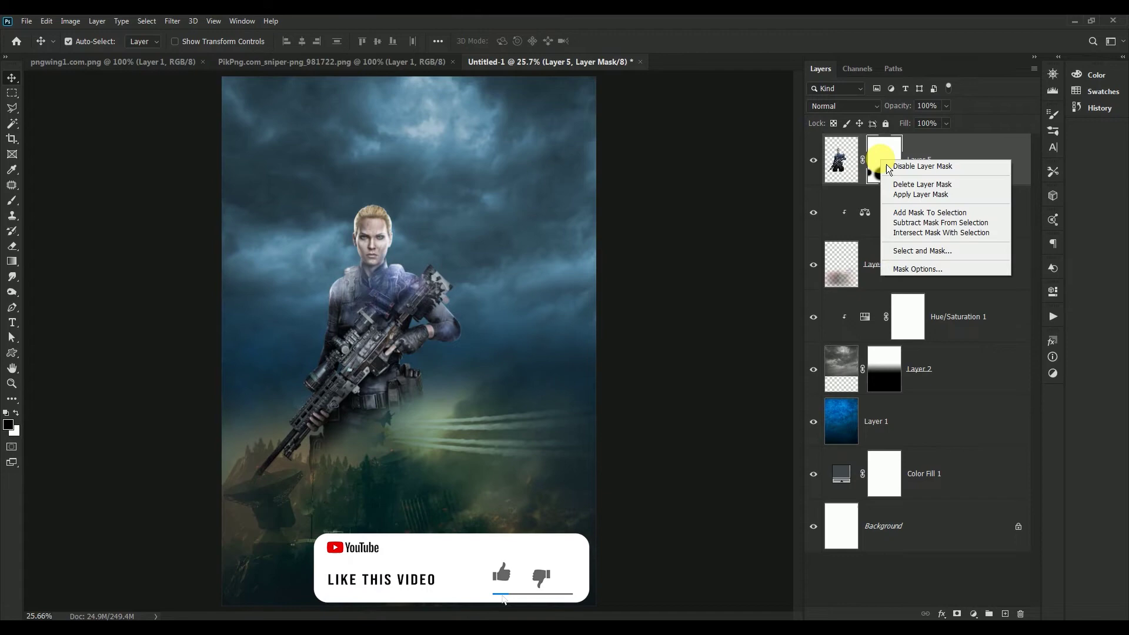
left_click(895, 194)
Camera Raw grade the woman: Temperature +29, Contrast +13, Highlights -50, Shadows +32, Texture +16, Clarity +32, Vibrance +30
left_click(173, 22)
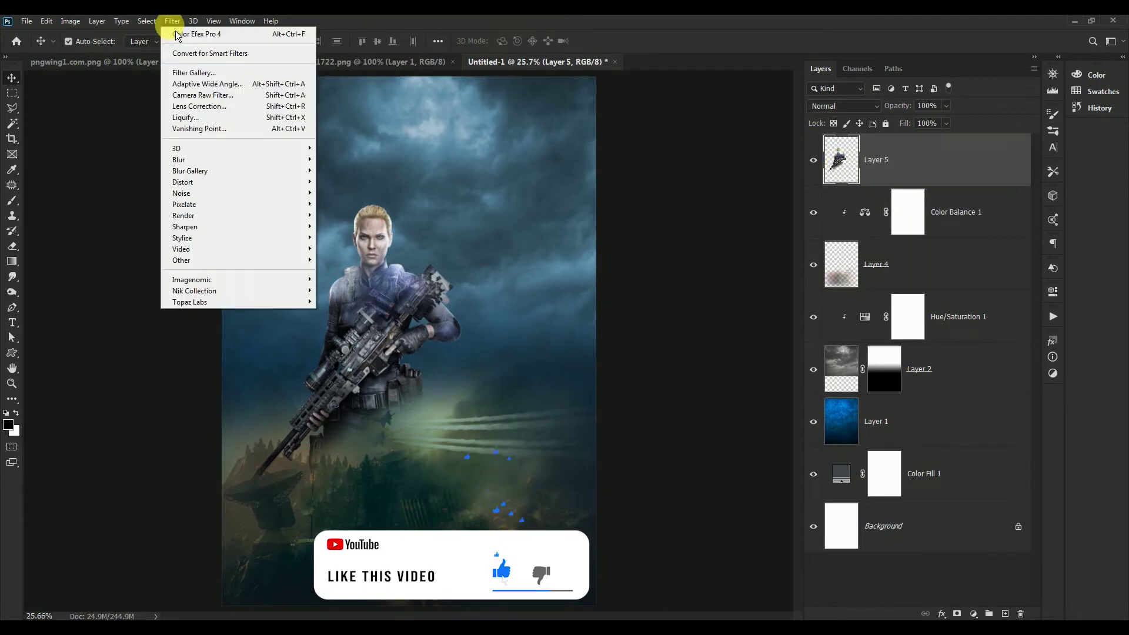
left_click(190, 95)
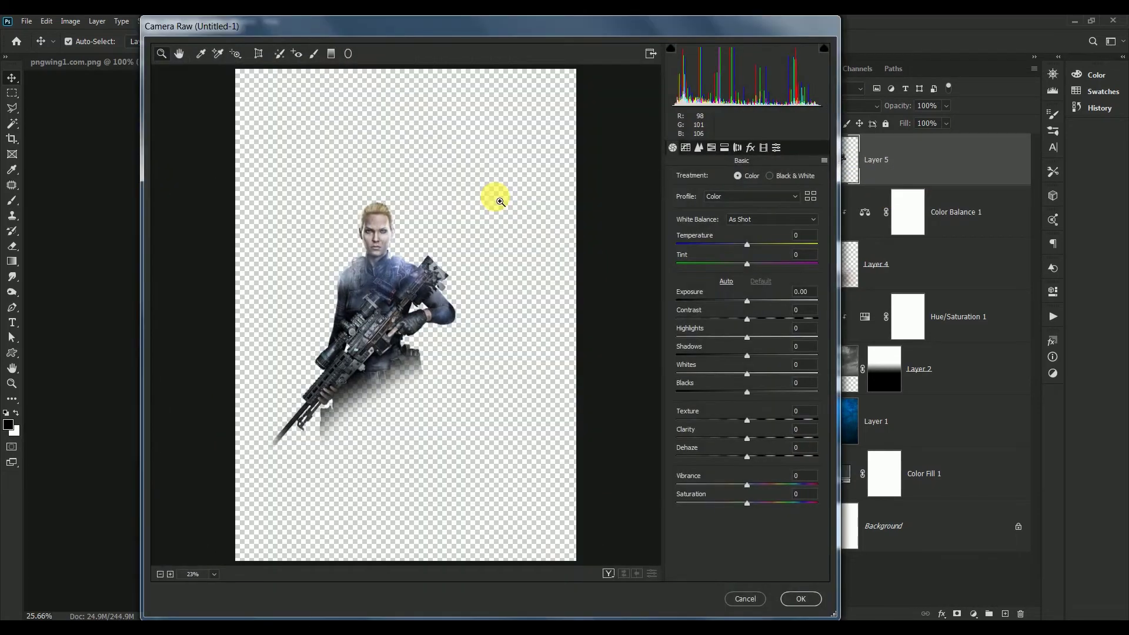
left_click(804, 235)
type("+")
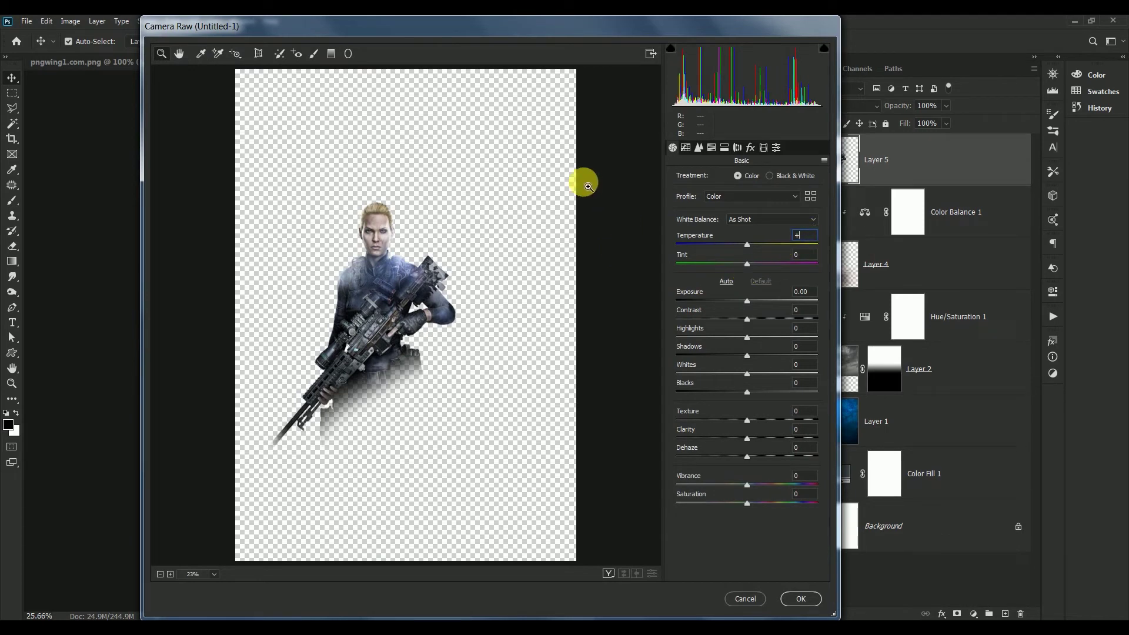
type("2")
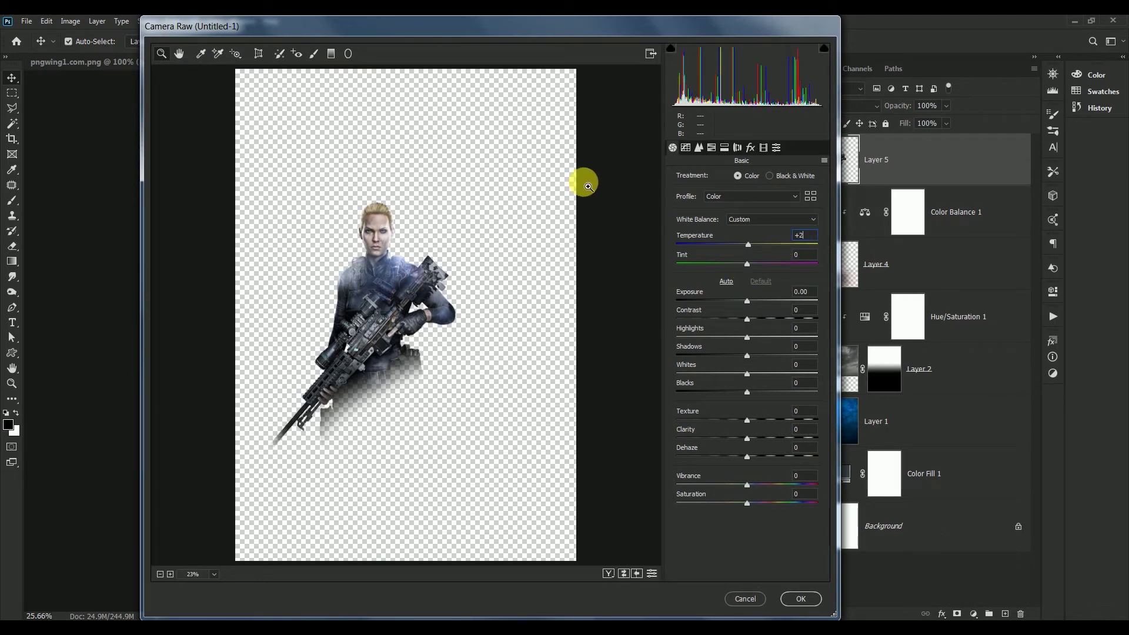
type("9")
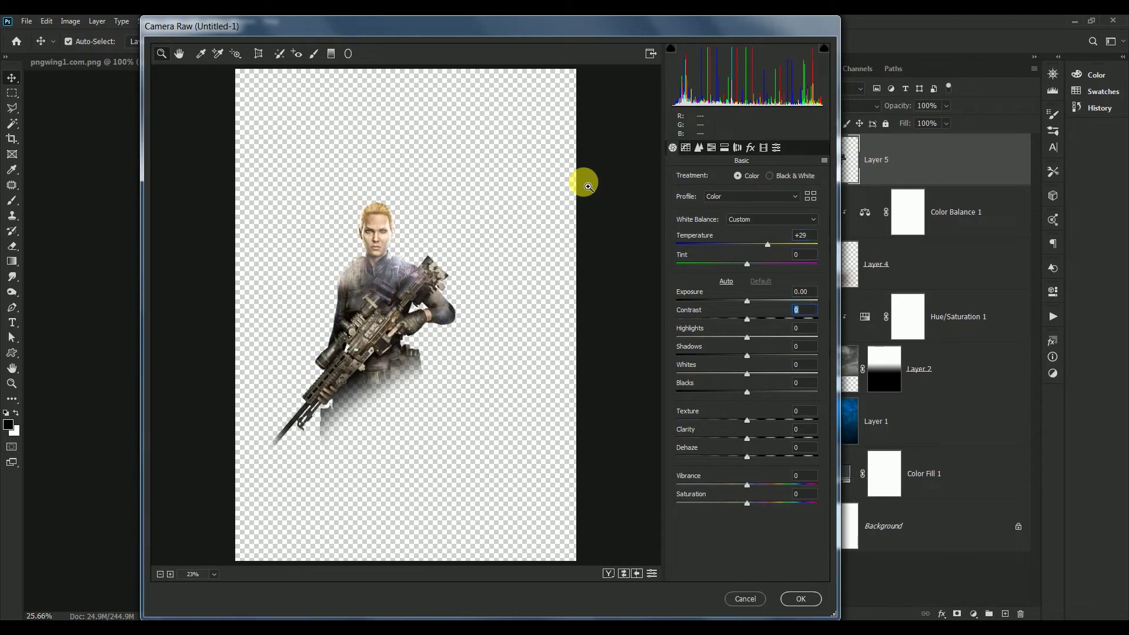
key("Tab")
type("+1")
type("3")
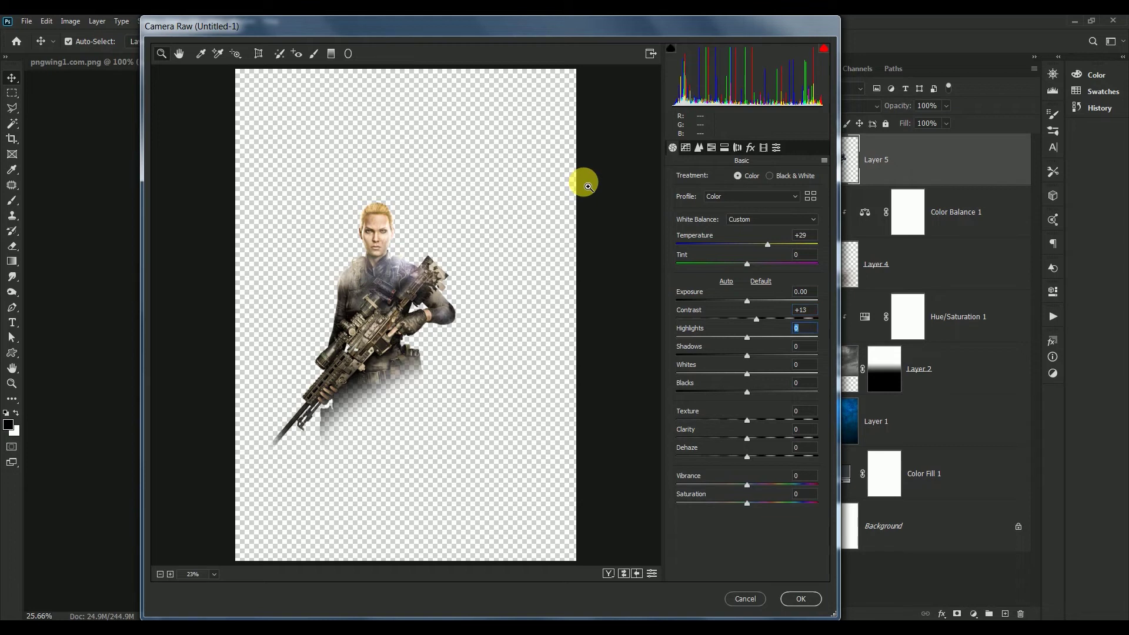
type("50")
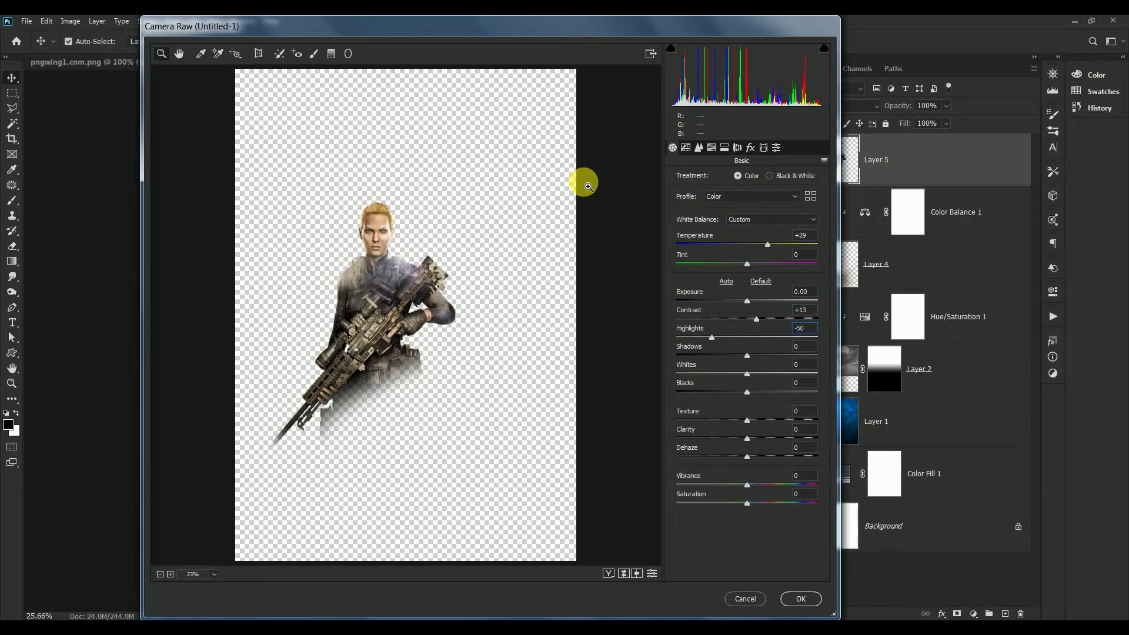
key("Tab")
type("+")
type("32")
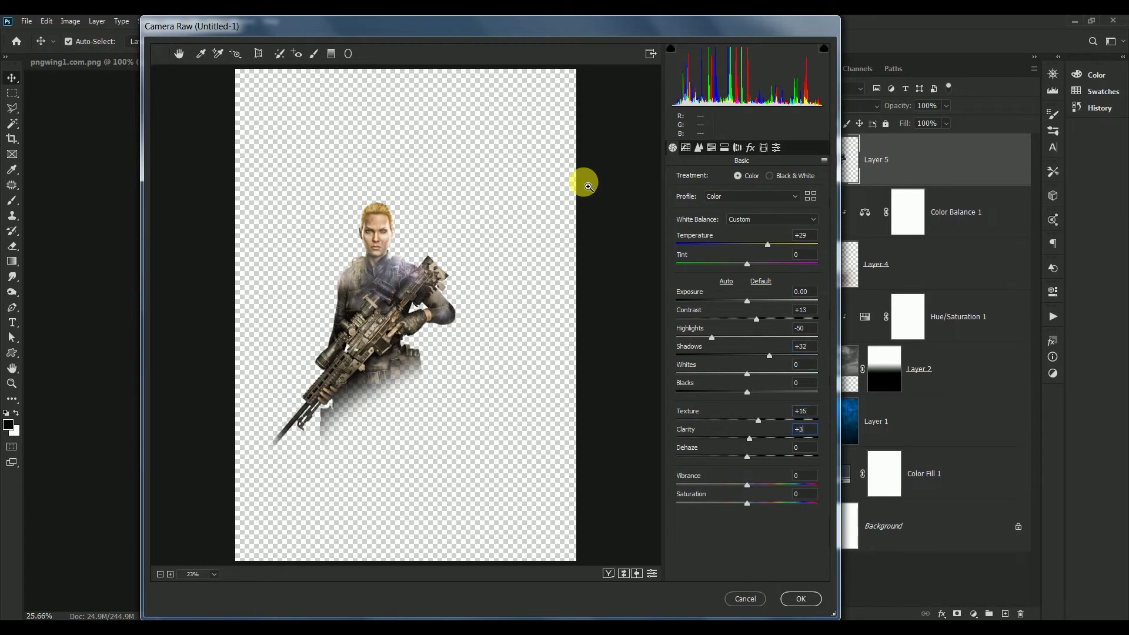
type("2")
key("Tab")
type("+3")
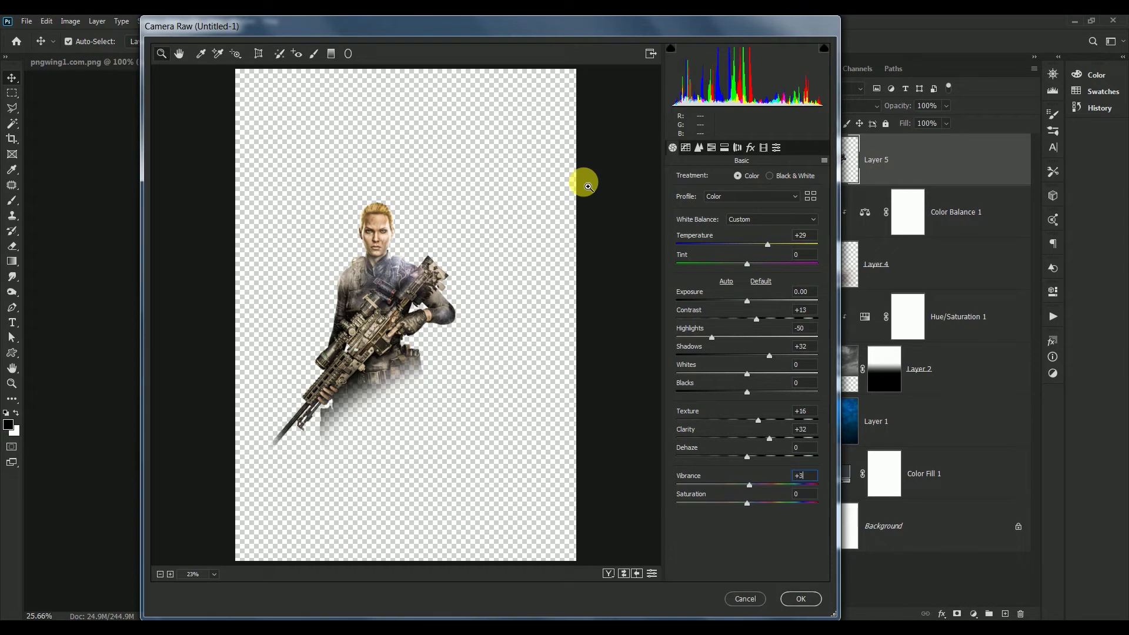
type("0")
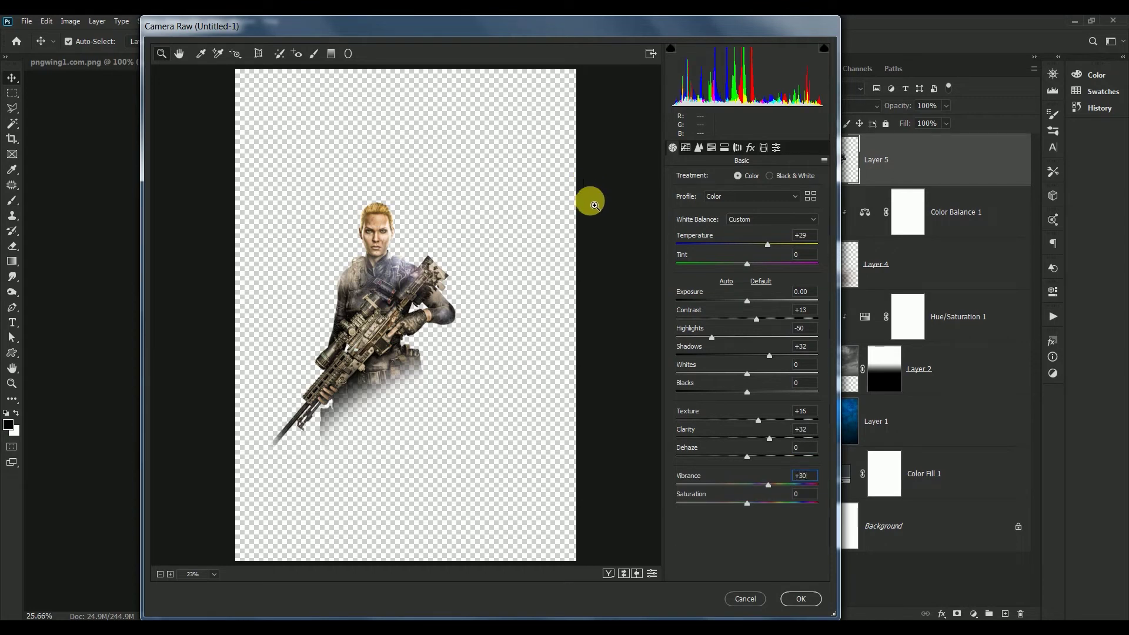
left_click(800, 494)
type("+6")
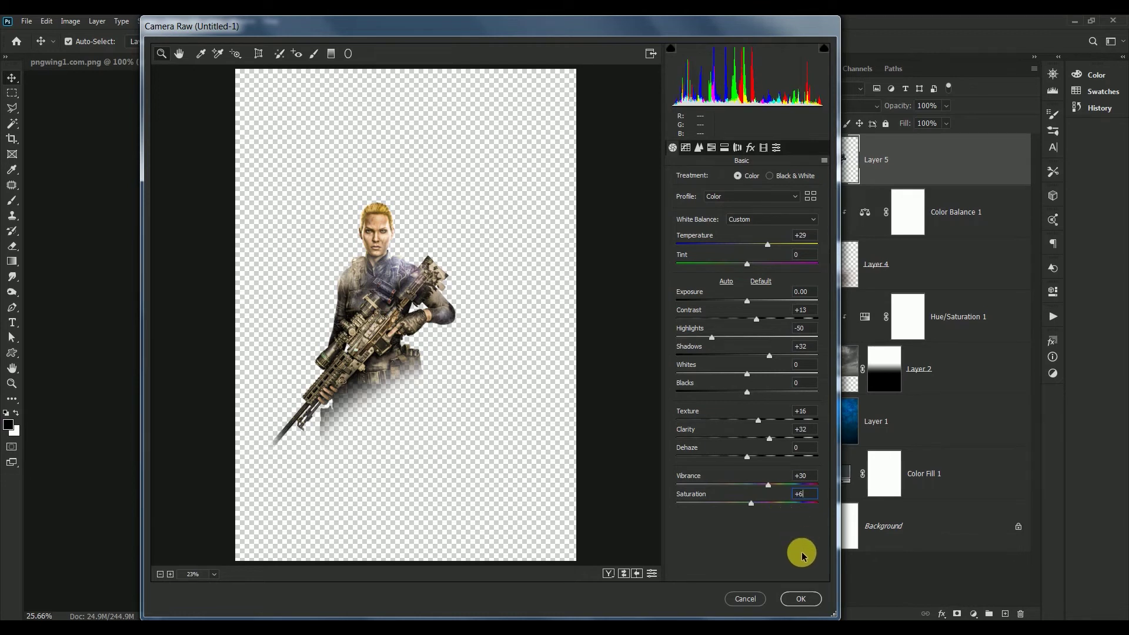
left_click(801, 598)
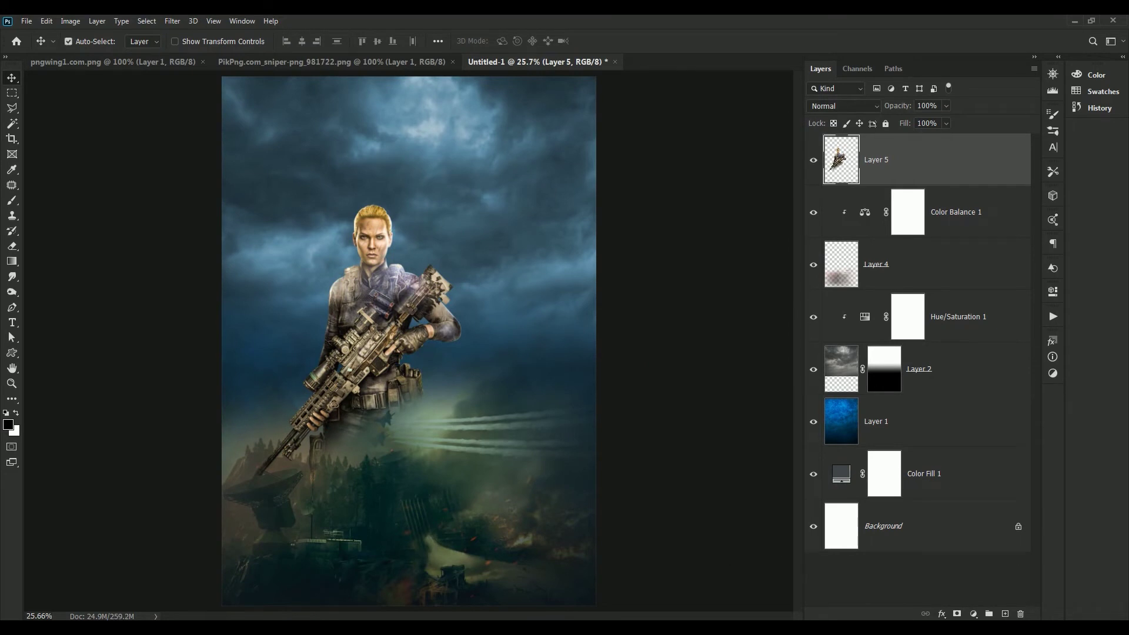
Copy the dark-haired male soldier from pngwing1 into the Untitled-1 poster
left_click(79, 62)
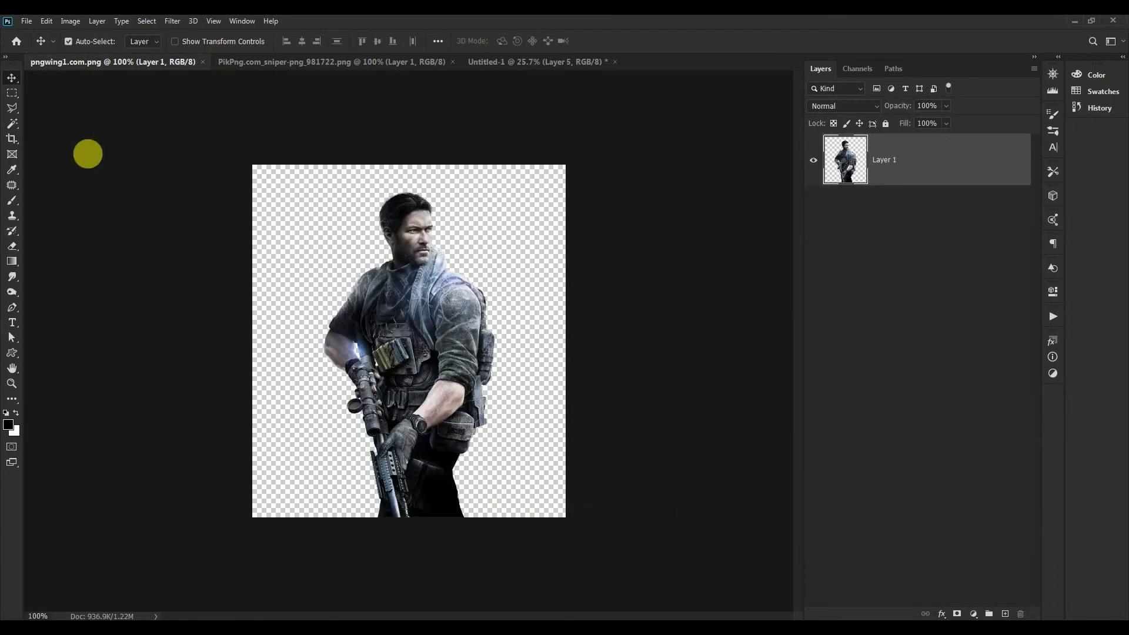
left_click_drag(103, 64, 527, 210)
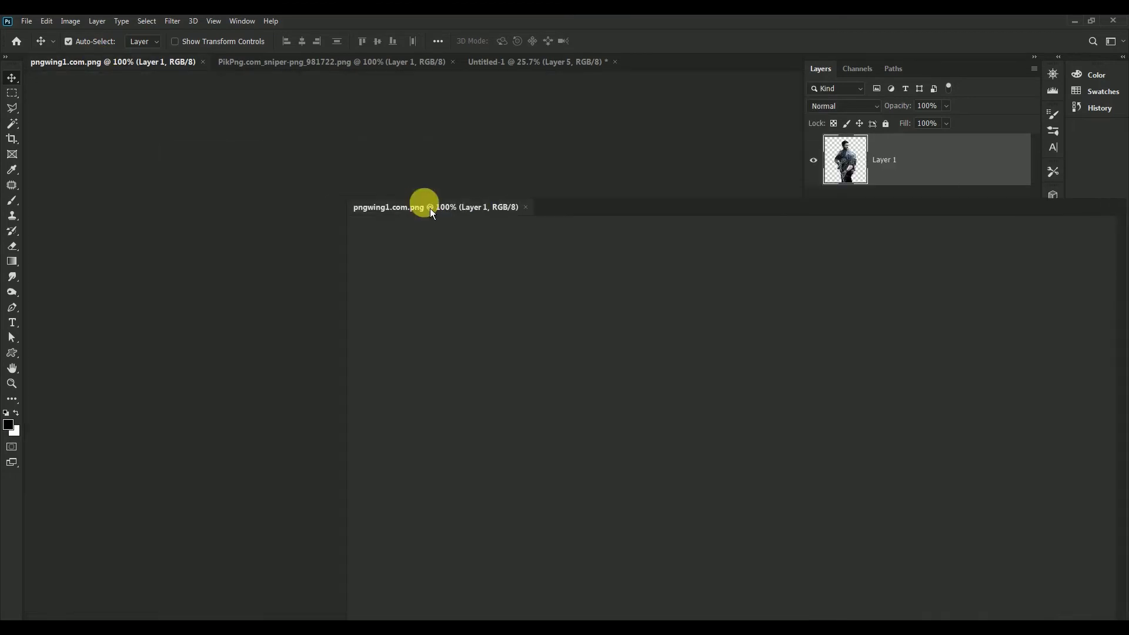
mouse_move(609, 321)
left_mouse_down()
mouse_move(404, 207)
mouse_move(434, 236)
left_mouse_up()
key("ctrl")
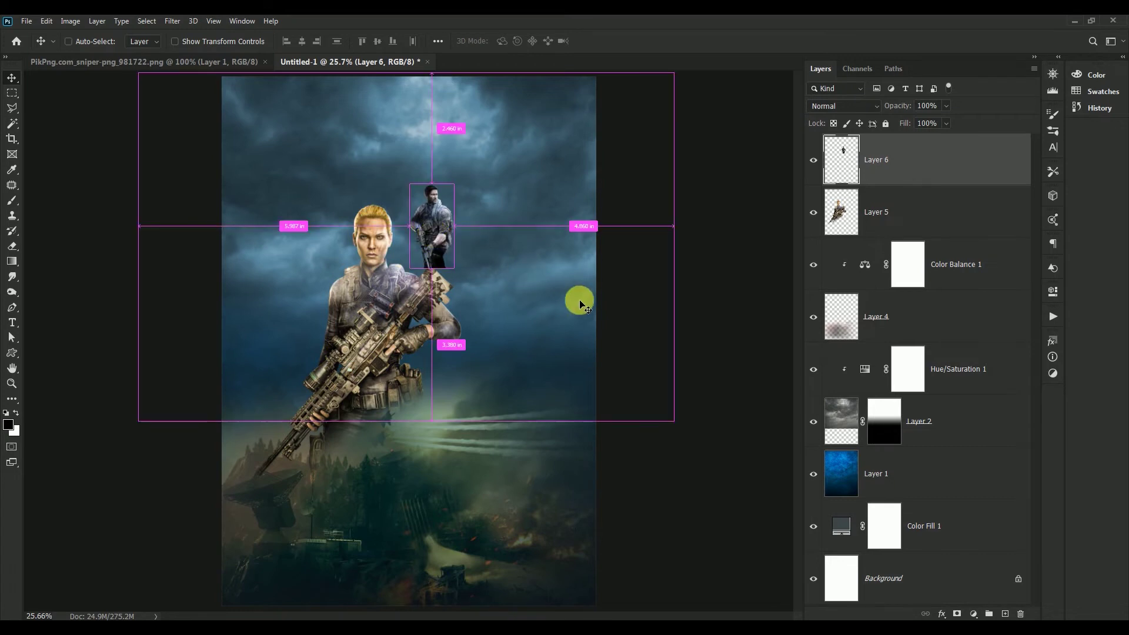
Enlarge the male soldier and place him in front of the woman soldier
key("ctrl+t")
left_click_drag(454, 267, 512, 389)
mouse_move(431, 229)
left_mouse_down()
mouse_move(405, 397)
mouse_move(424, 365)
left_mouse_up()
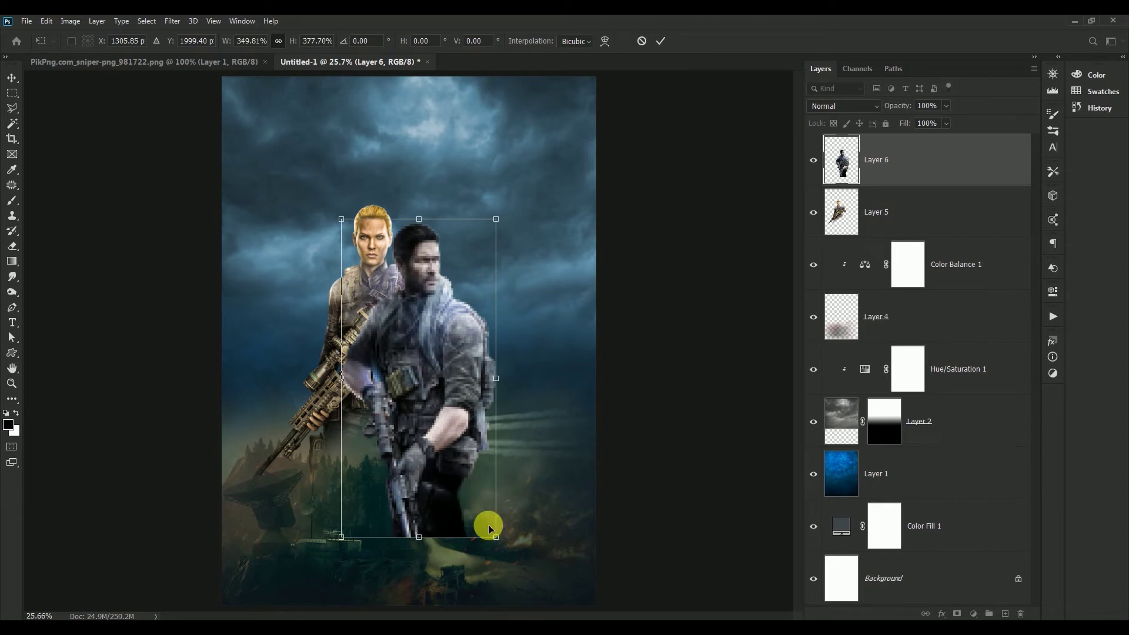
mouse_move(496, 536)
left_mouse_down()
mouse_move(501, 546)
mouse_move(497, 536)
left_mouse_up()
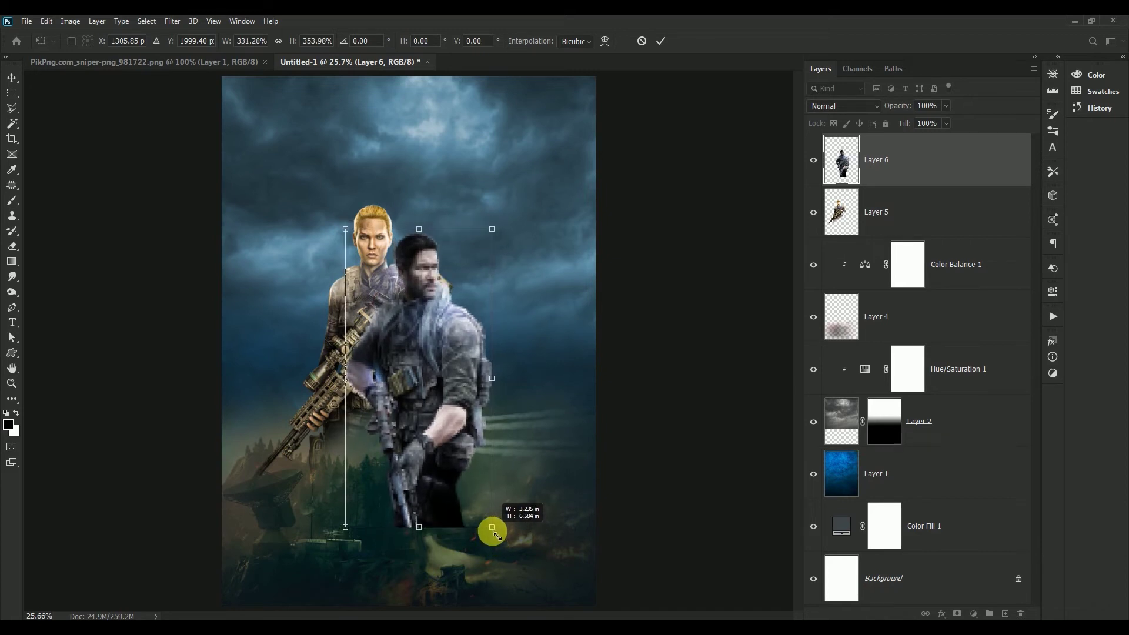
left_click(673, 47)
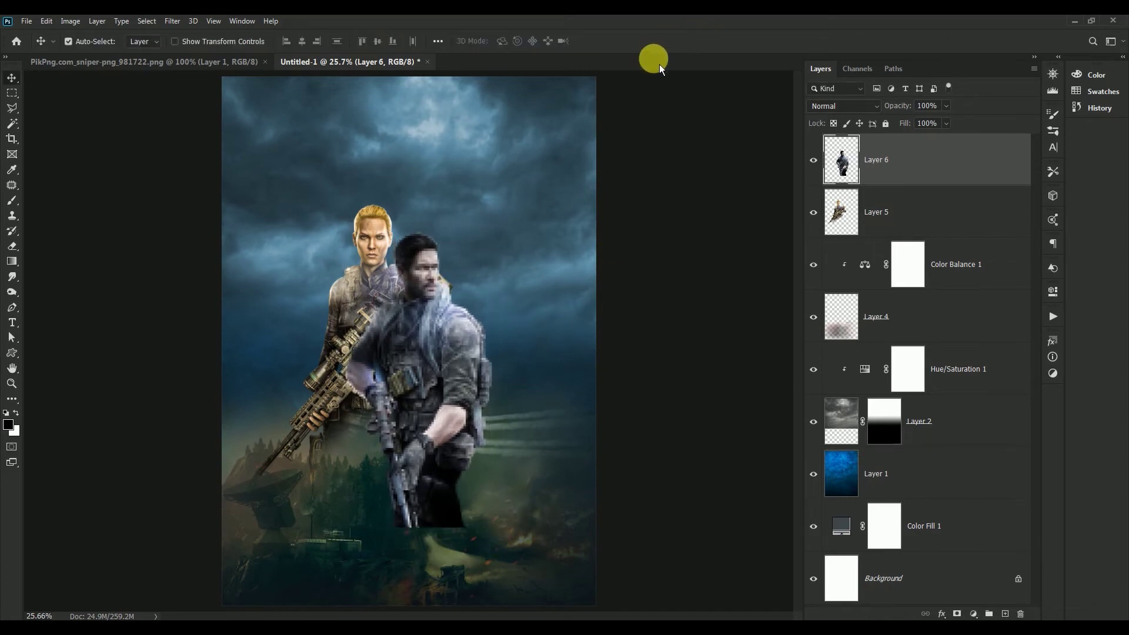
Nudge the male soldier up and mask his lower body into the background
left_click_drag(447, 341, 445, 327)
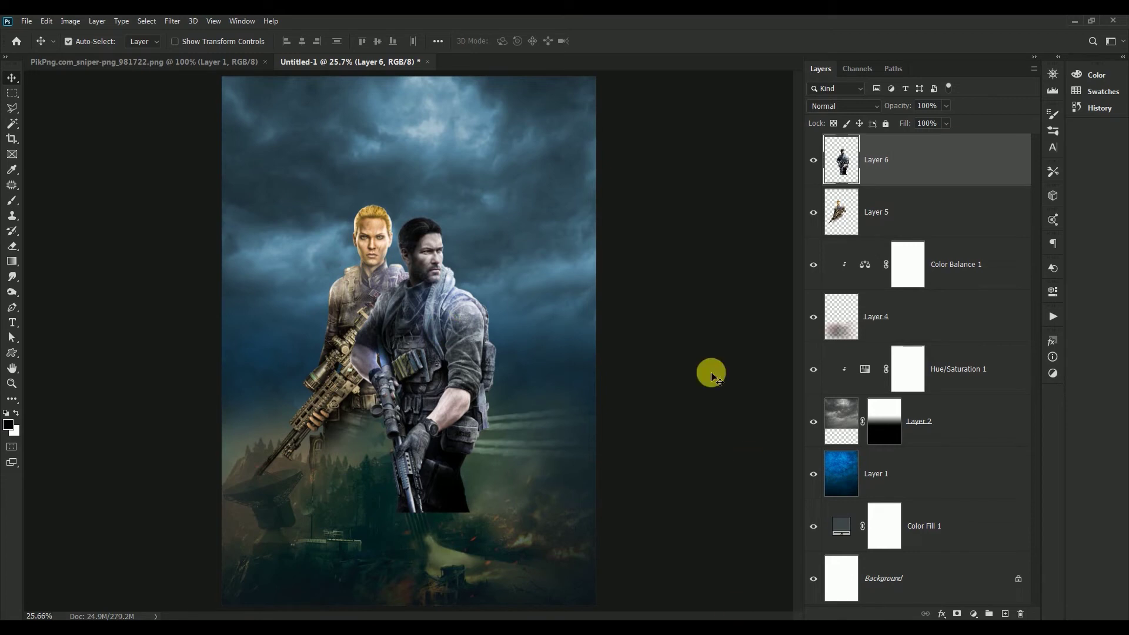
left_click(956, 613)
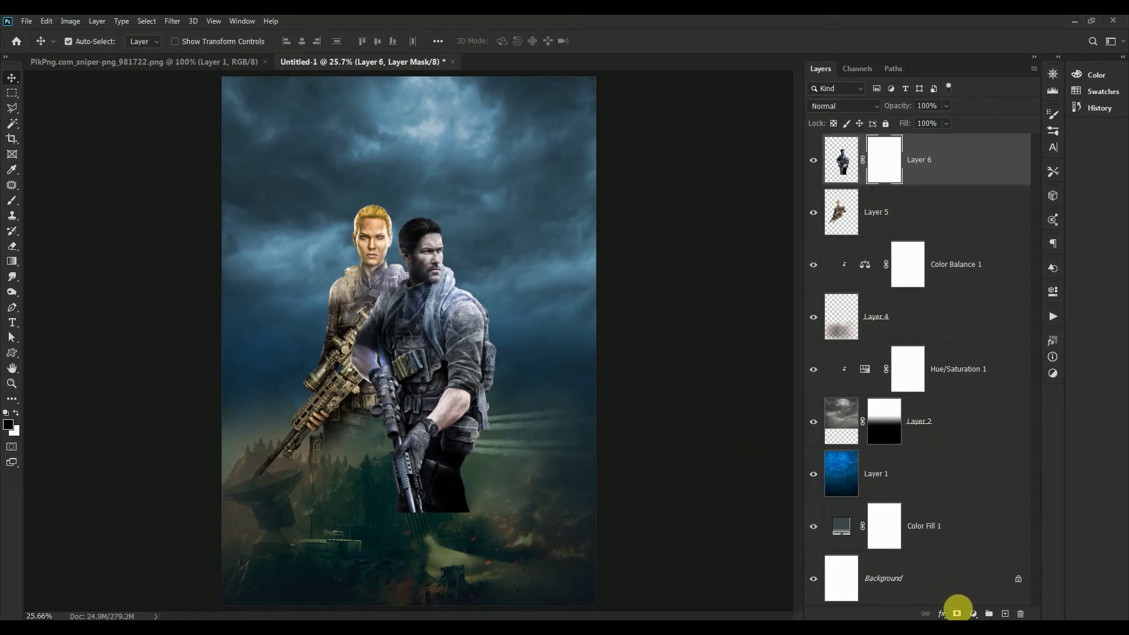
left_click(12, 201)
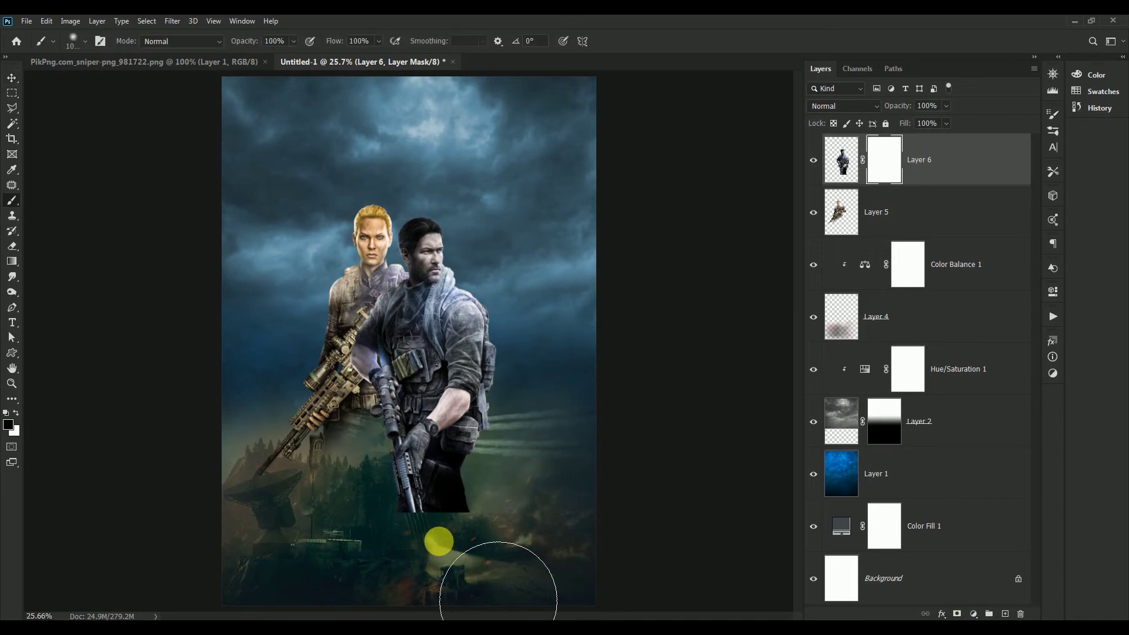
mouse_move(438, 542)
left_mouse_down()
mouse_move(489, 530)
mouse_move(454, 526)
mouse_move(469, 516)
left_mouse_up()
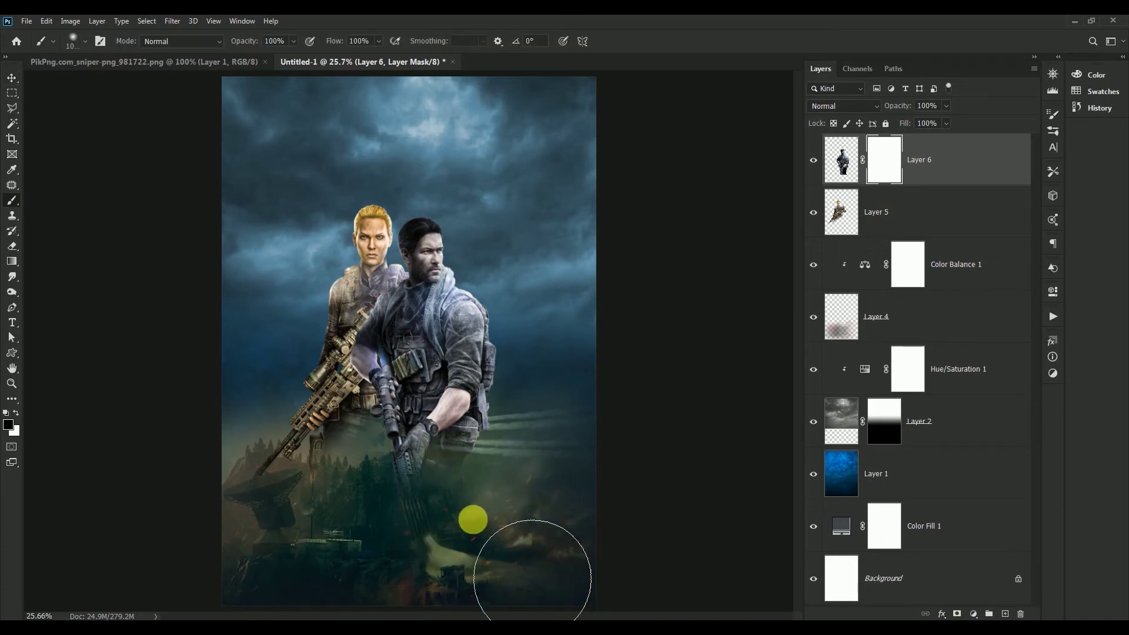
left_click(12, 78)
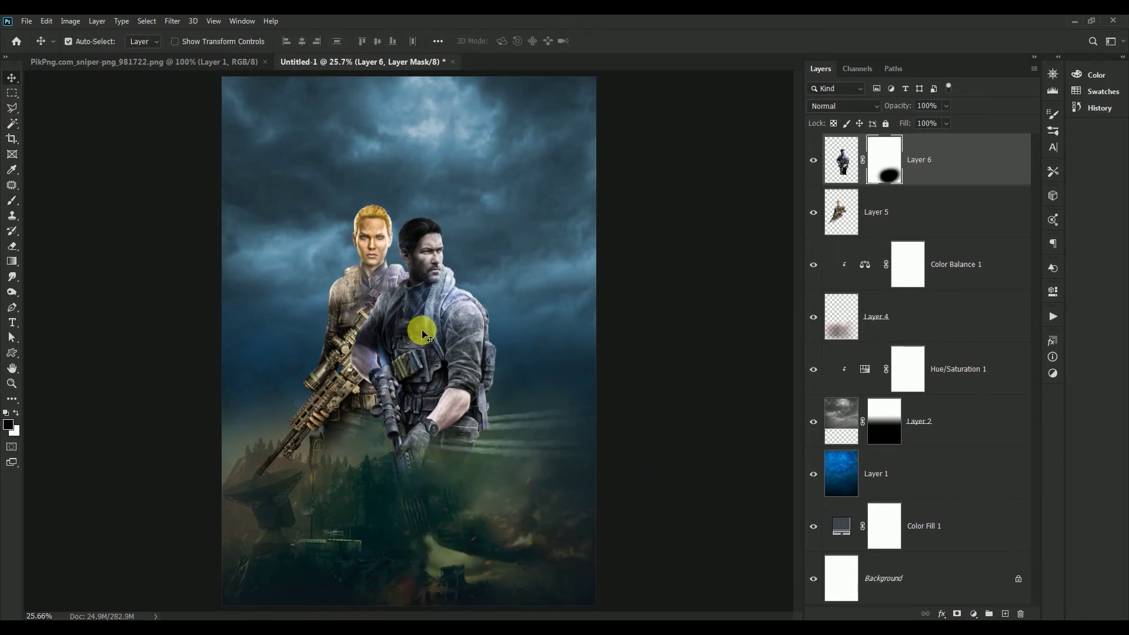
Reposition both soldiers so they overlap naturally, raising the woman slightly
mouse_move(422, 330)
left_mouse_down()
mouse_move(428, 320)
mouse_move(429, 331)
left_mouse_up()
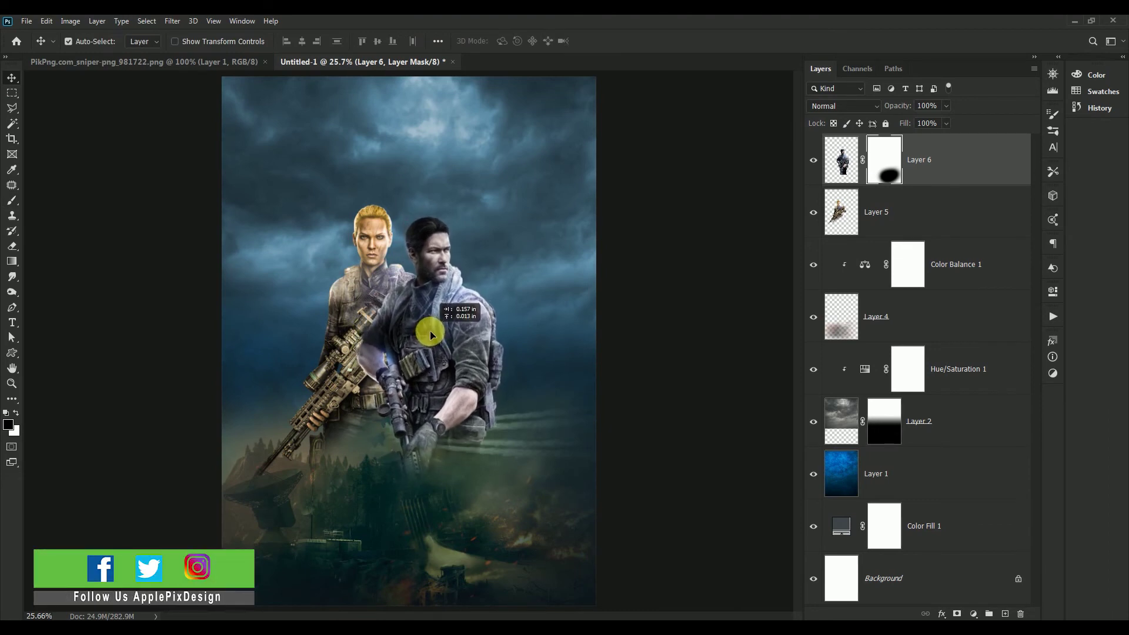
left_click_drag(429, 330, 430, 327)
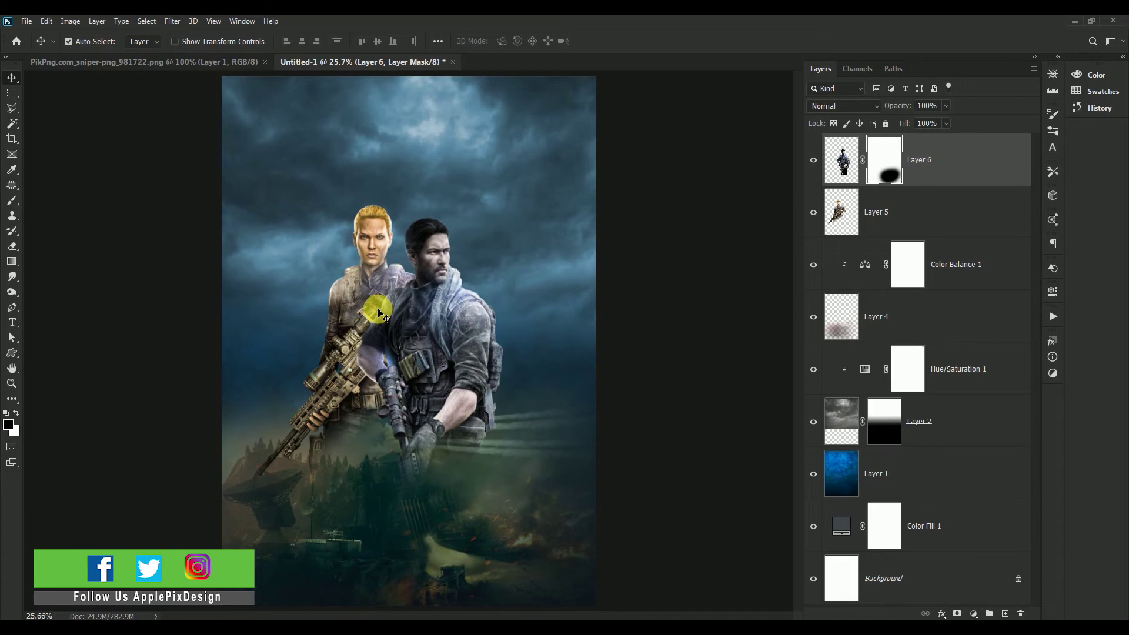
left_click(347, 309)
left_click_drag(347, 308, 345, 299)
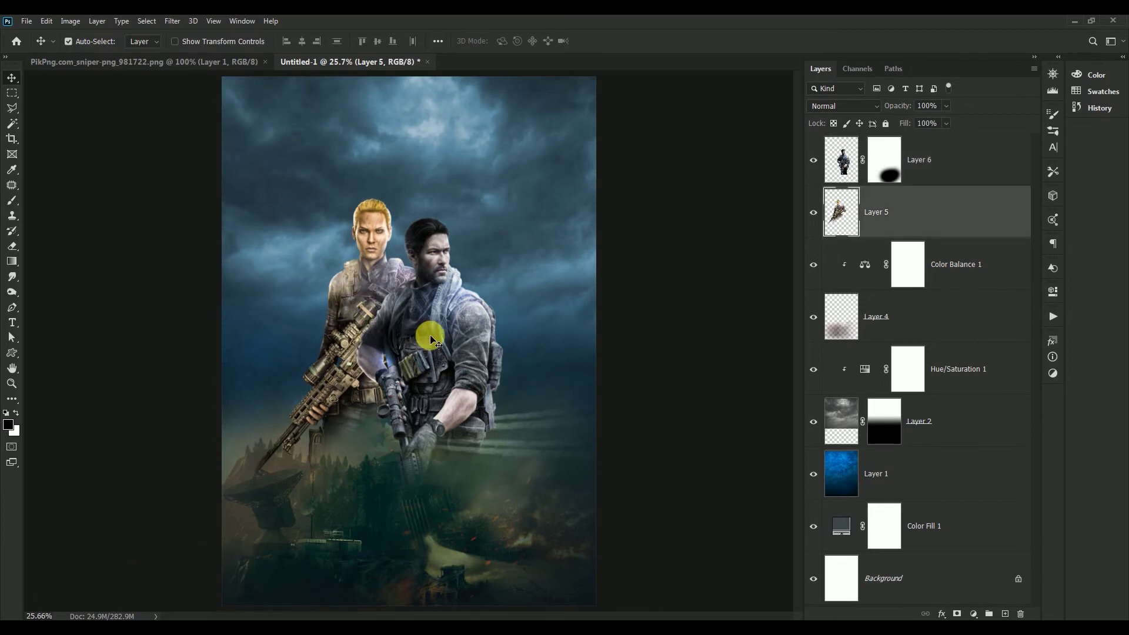
mouse_move(435, 333)
left_mouse_down()
mouse_move(446, 339)
mouse_move(438, 347)
left_mouse_up()
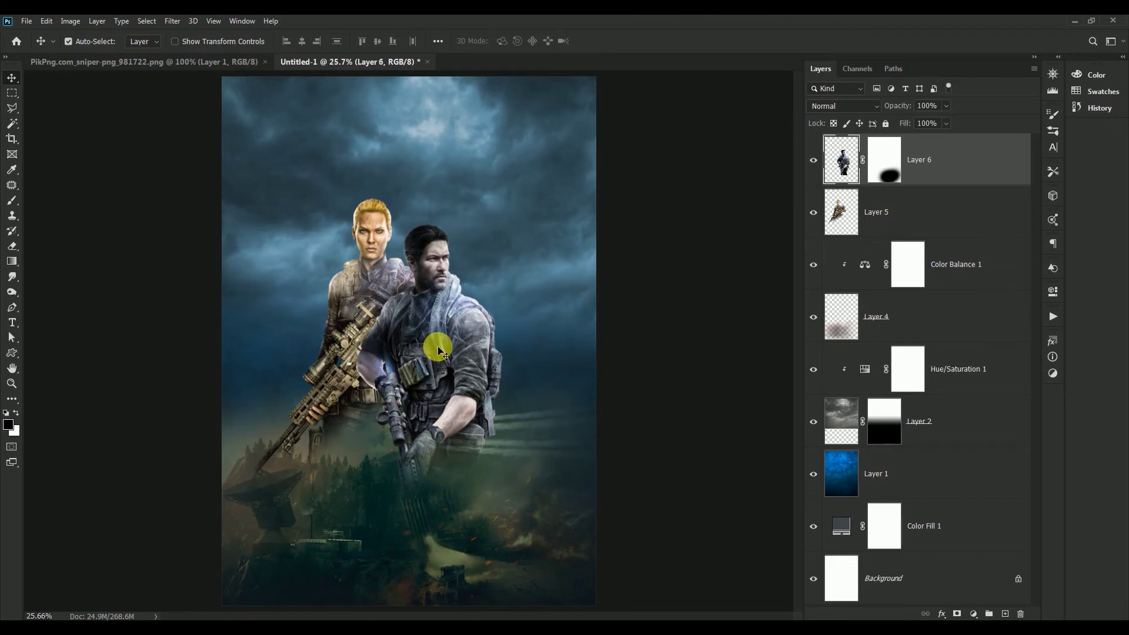
Apply Layer 6's mask permanently to the male soldier
left_click(887, 175)
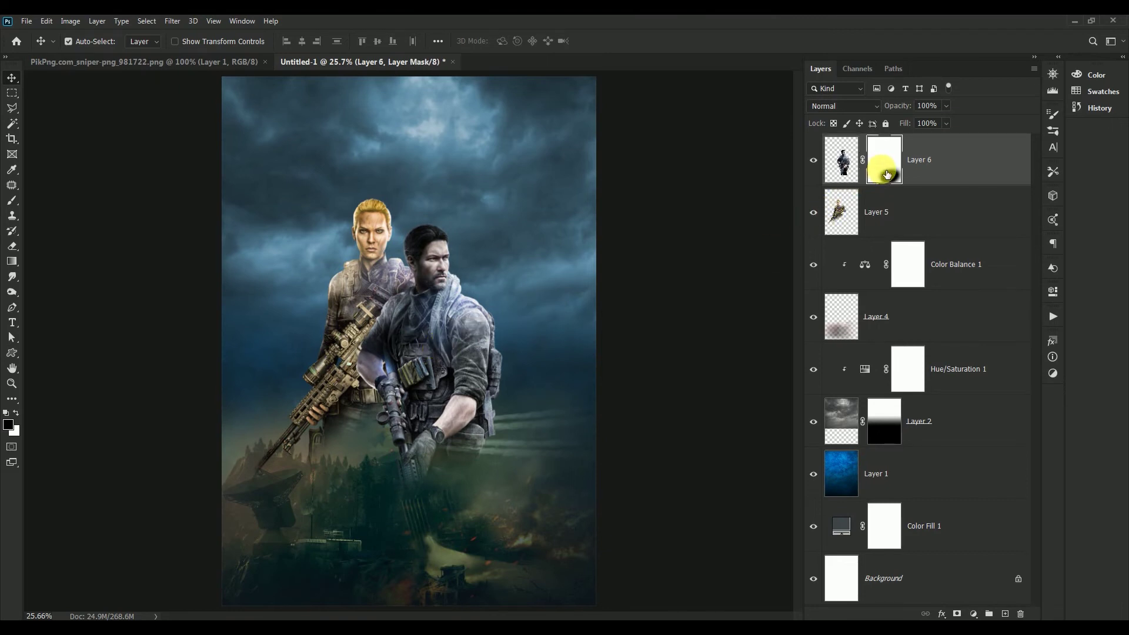
right_click(888, 175)
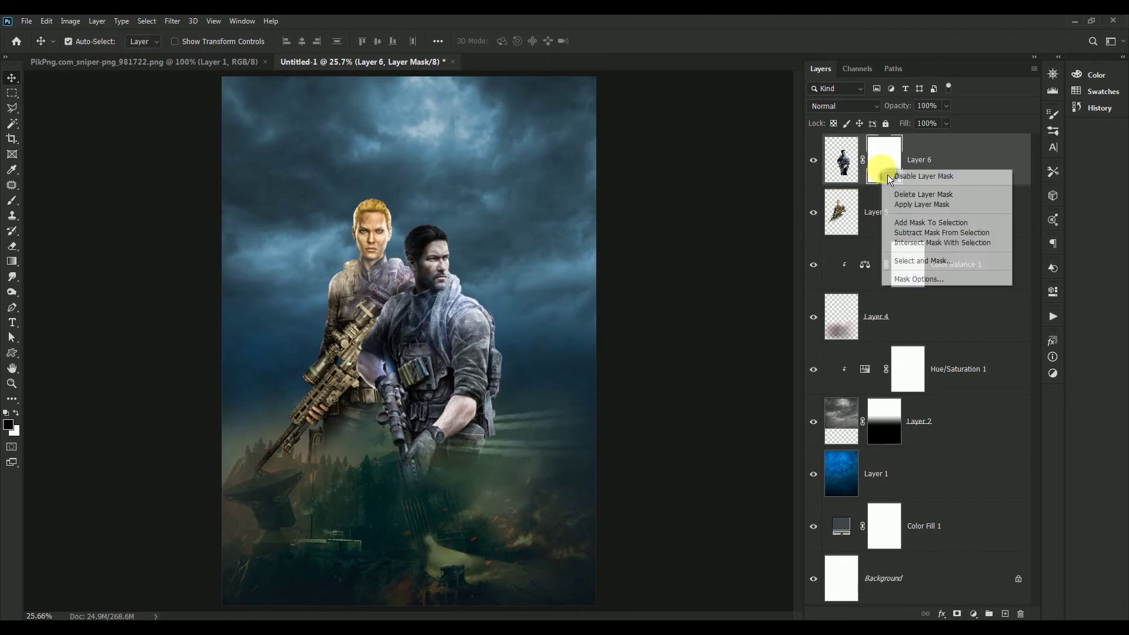
left_click(896, 206)
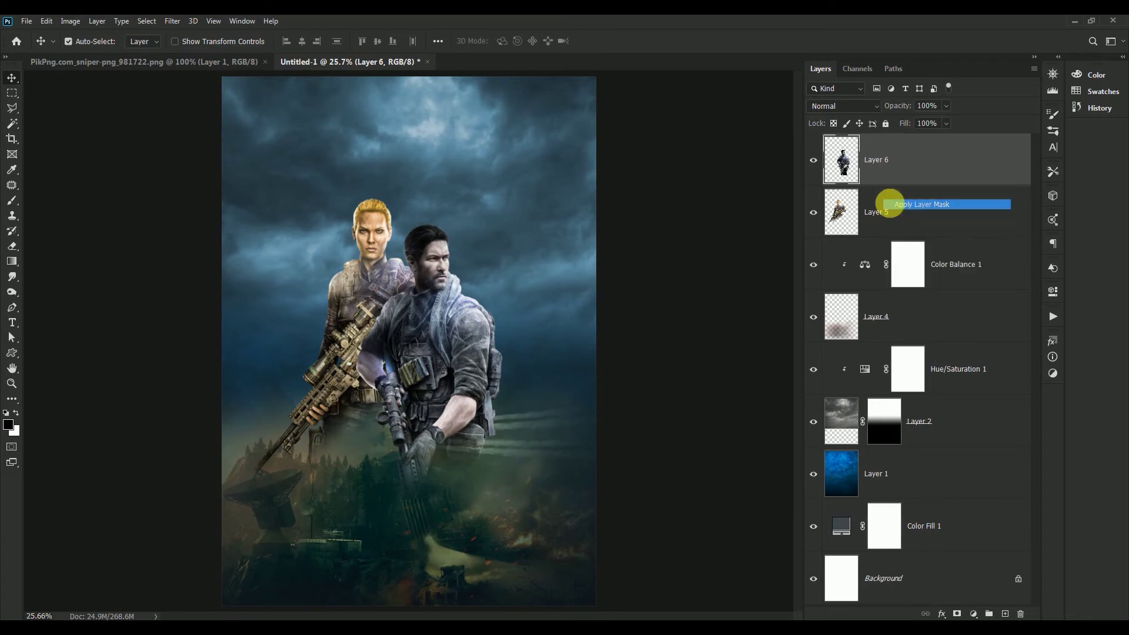
left_click(174, 22)
Warm the bearded soldier in Camera Raw with higher contrast, clarity and vibrance and lower highlights
left_click(196, 100)
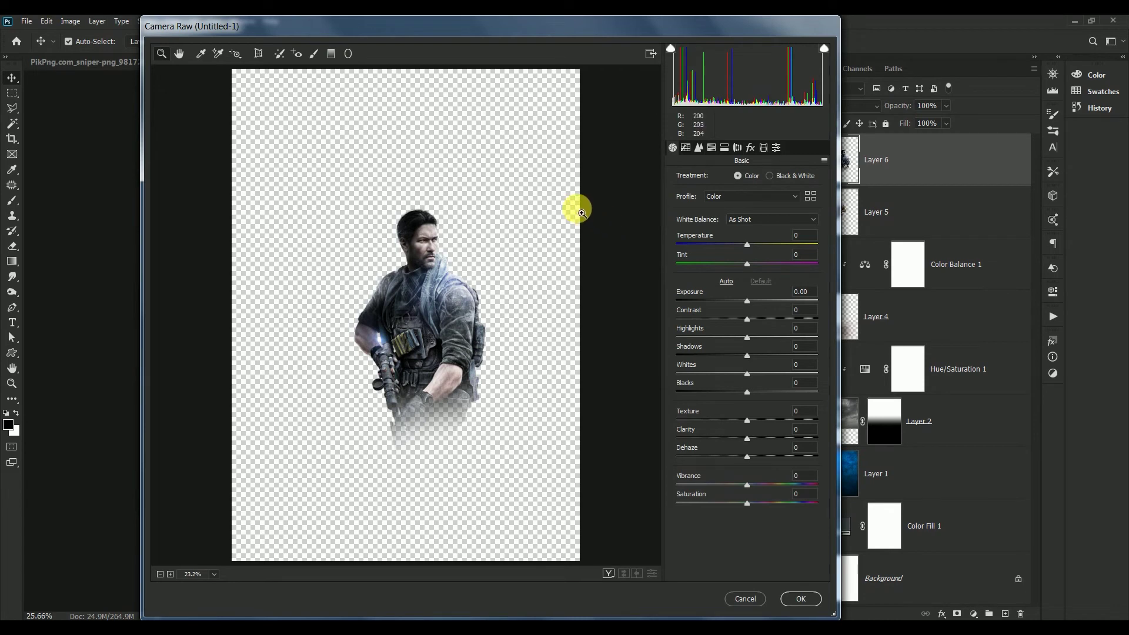
left_click(804, 235)
type("30")
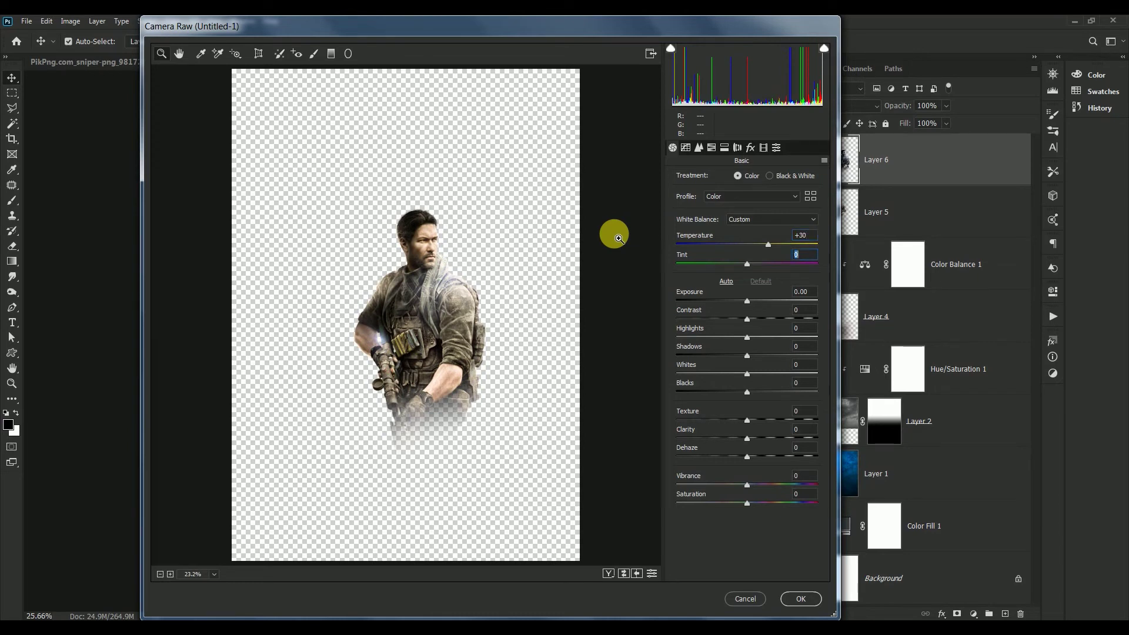
type("35")
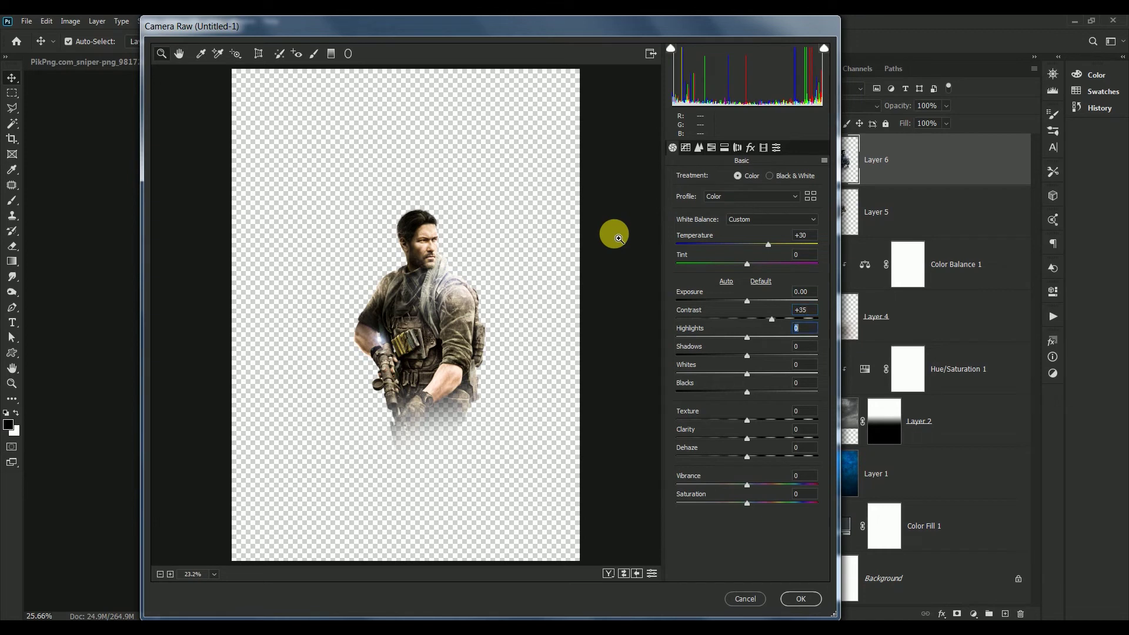
type("51")
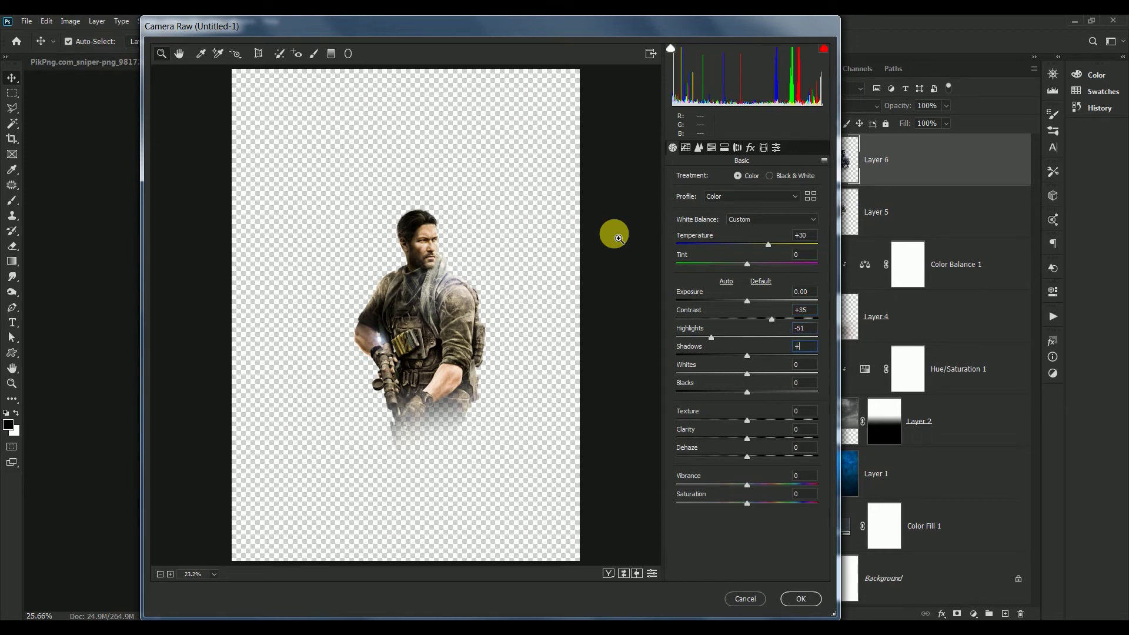
type("32")
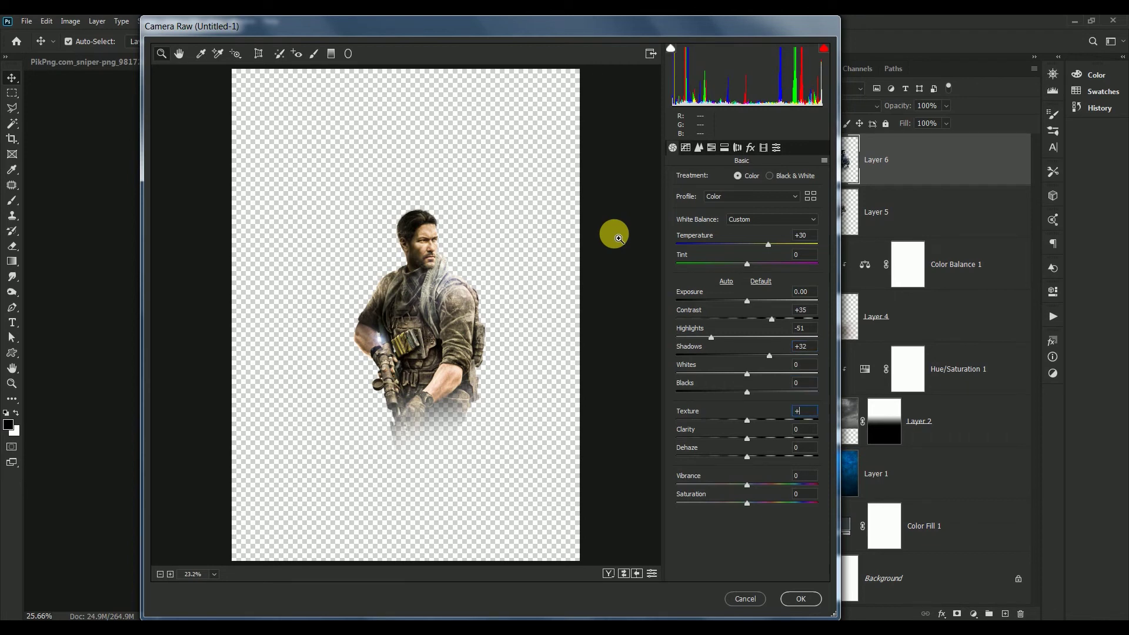
type("8")
type("42")
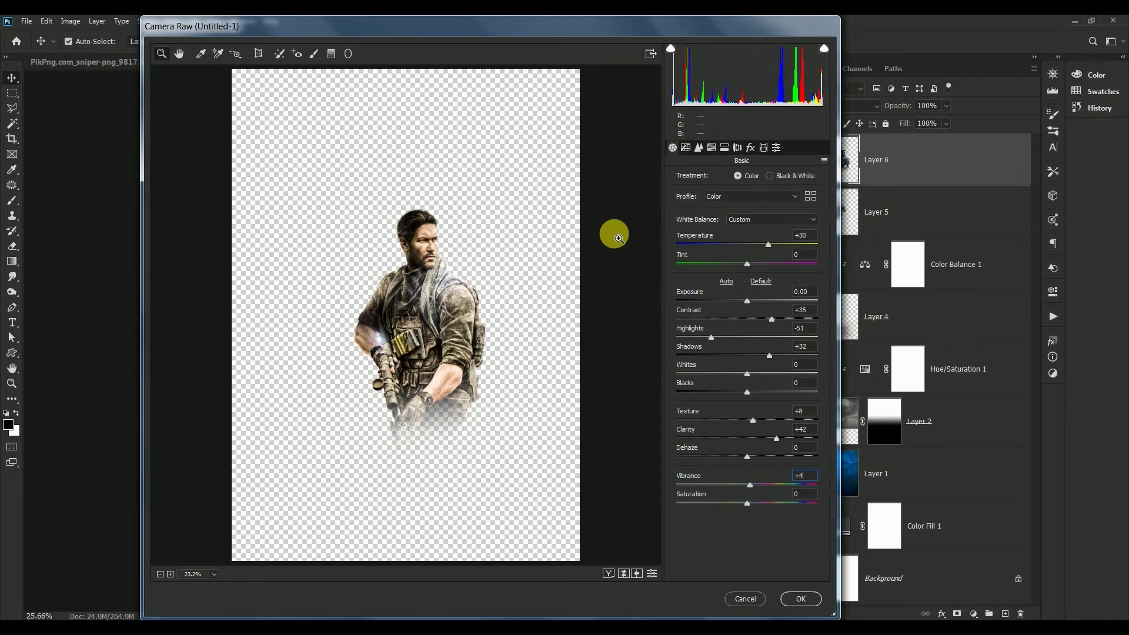
type("0")
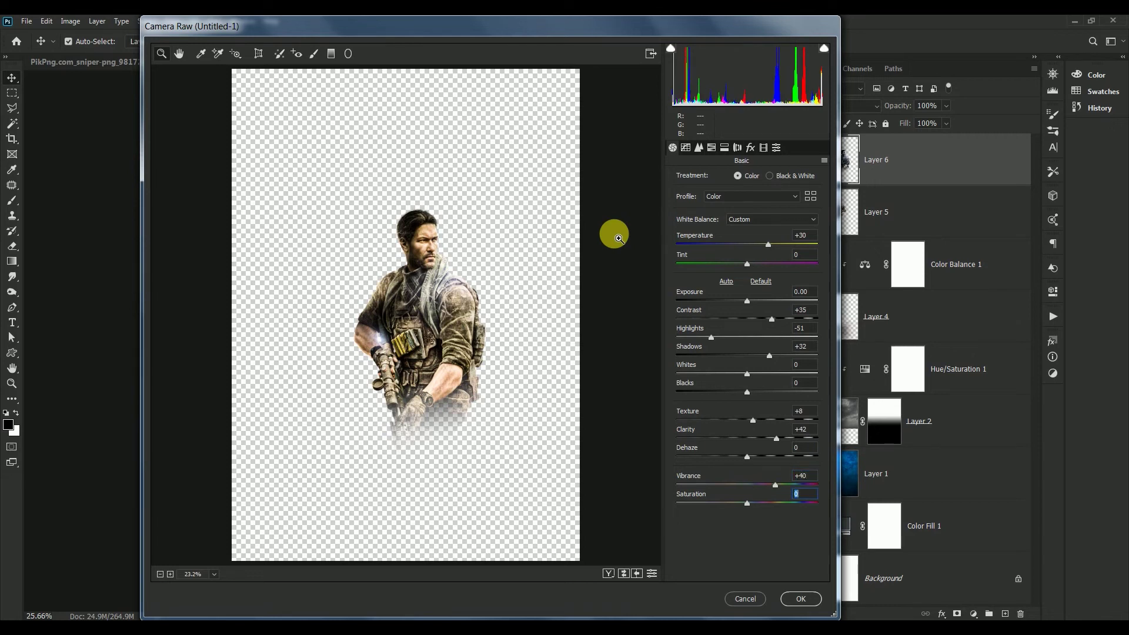
type("5")
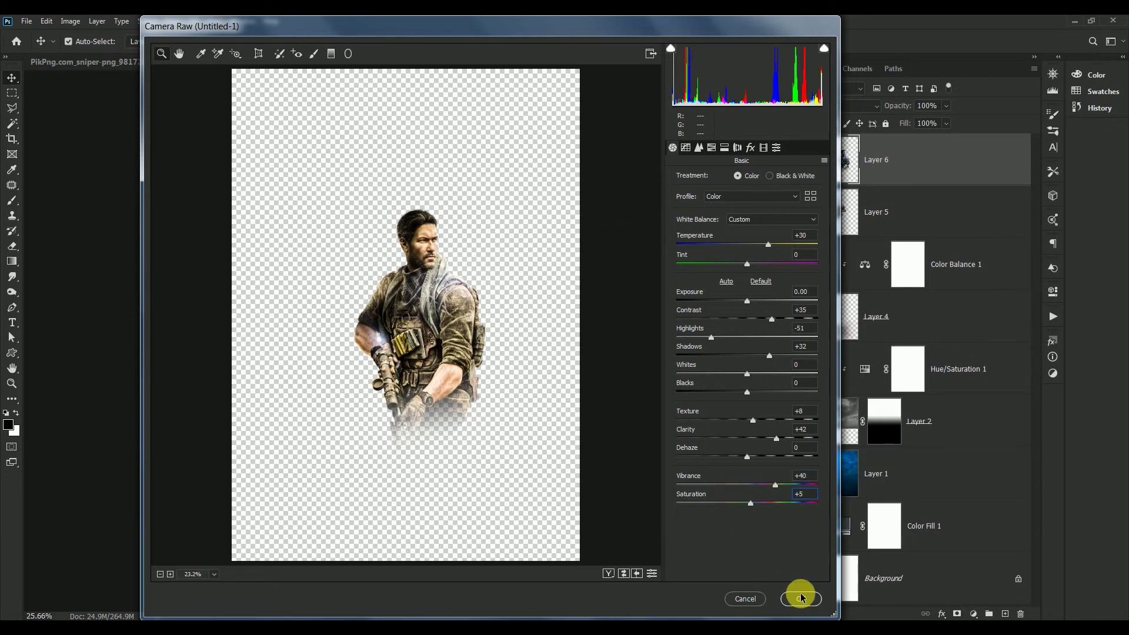
left_click(801, 598)
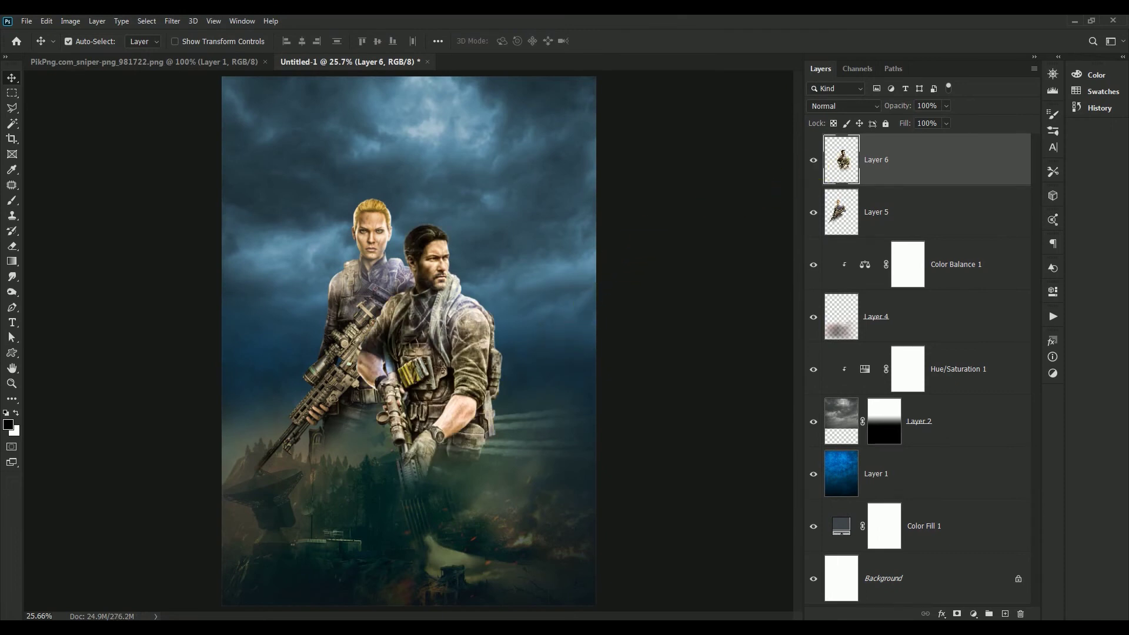
Scale Layers 5 and 6 down slightly, move them right and down, then add a new layer
left_click(842, 221, "shift")
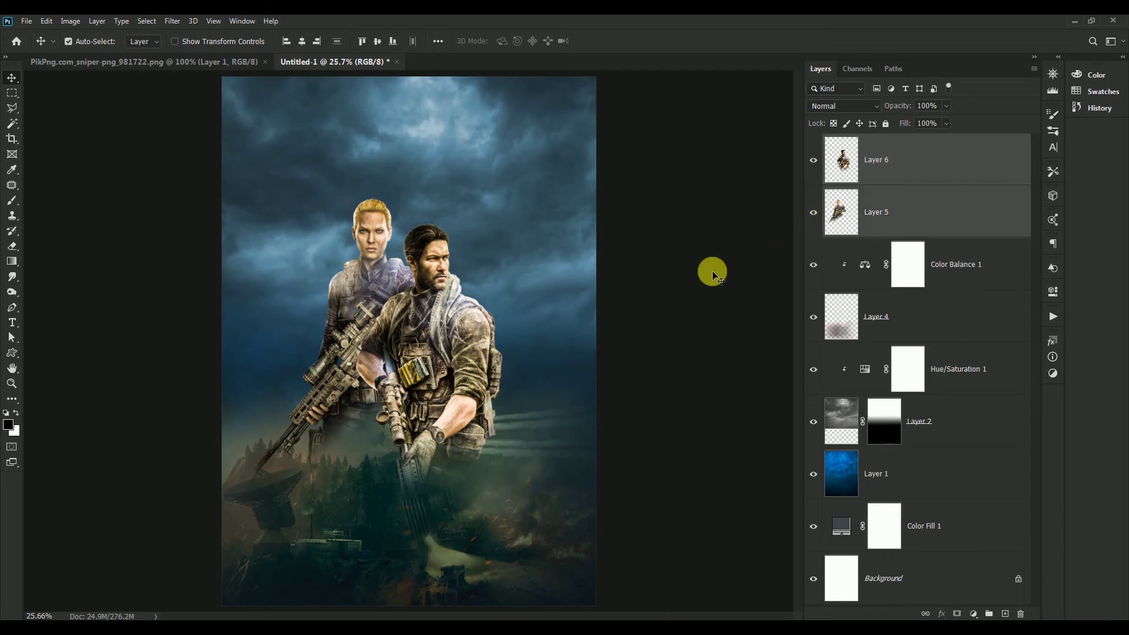
key("ctrl+t")
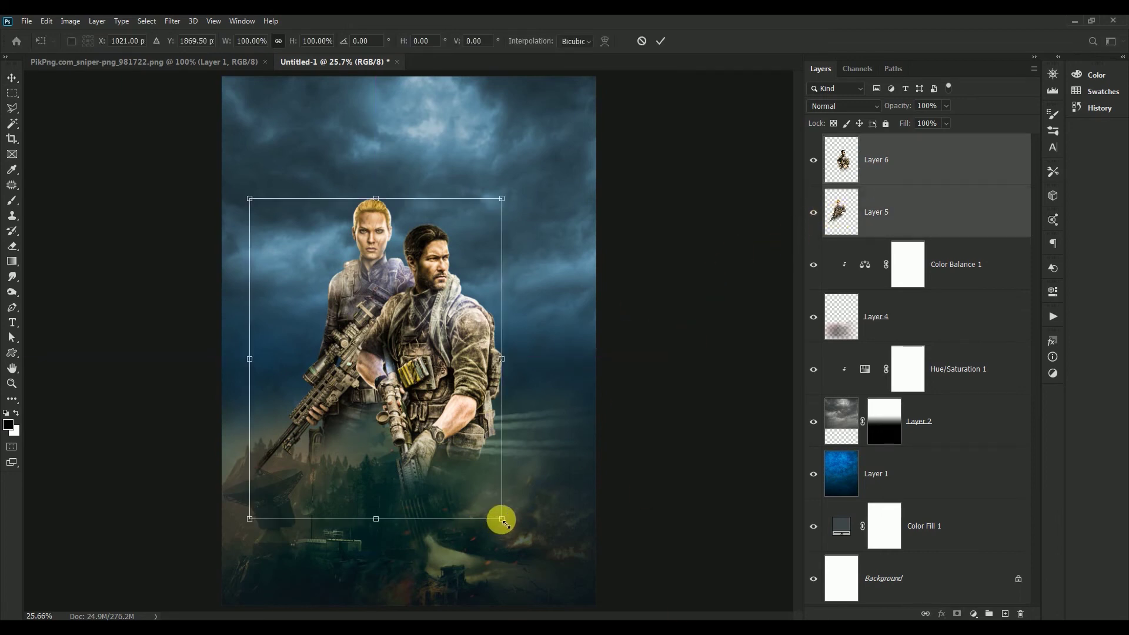
mouse_move(501, 516)
left_mouse_down()
mouse_move(486, 488)
mouse_move(498, 506)
left_mouse_up()
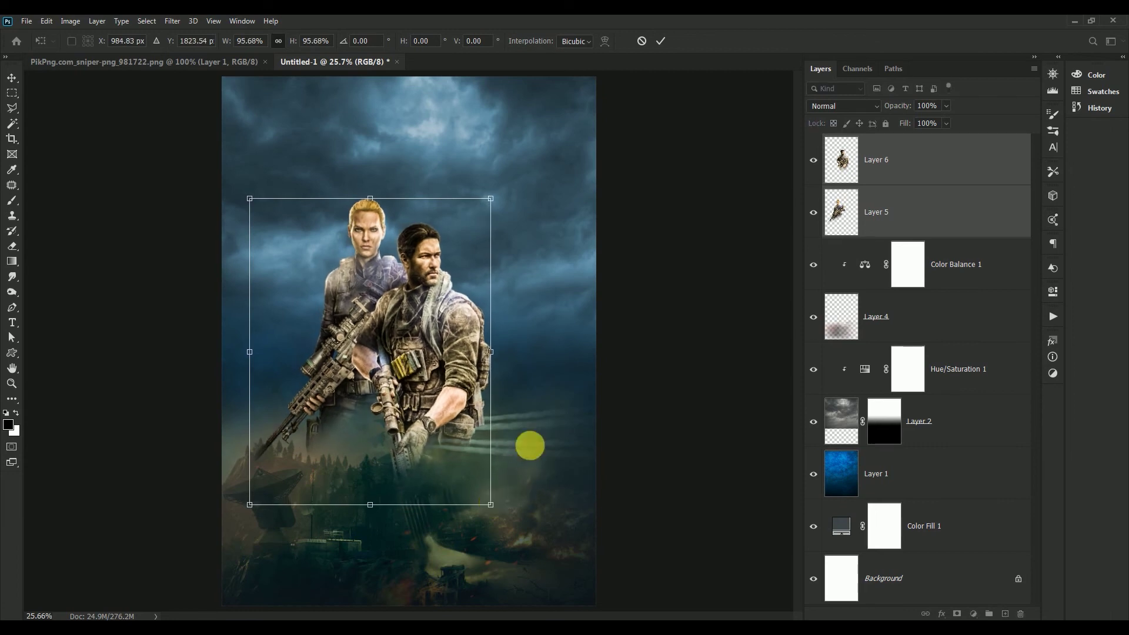
left_click(661, 40)
mouse_move(435, 335)
left_mouse_down()
mouse_move(457, 343)
mouse_move(455, 325)
left_mouse_up()
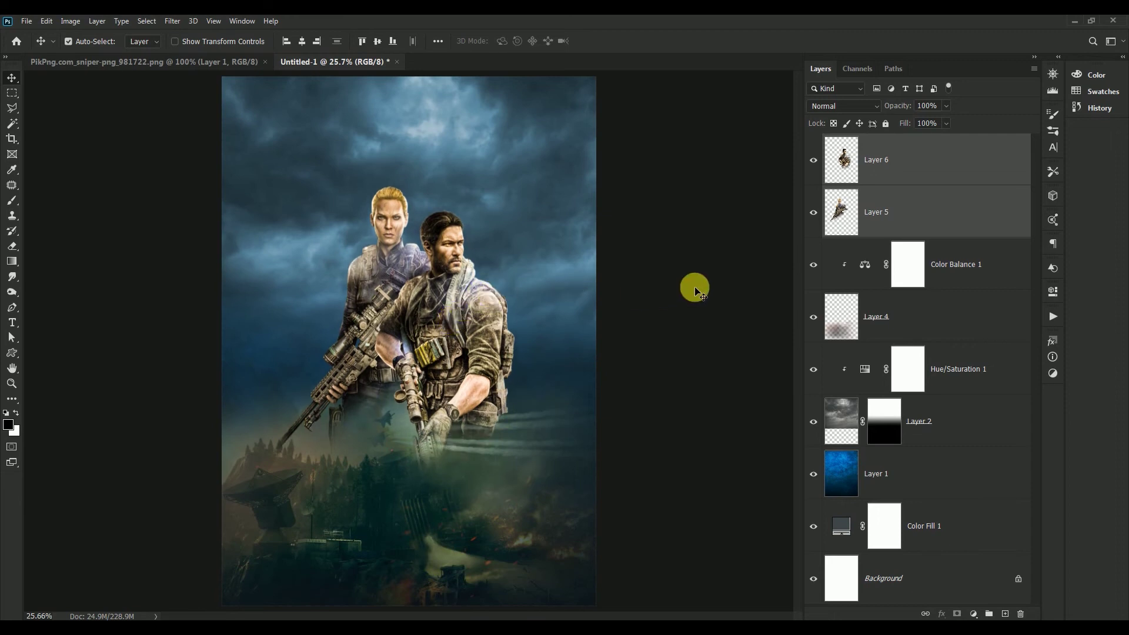
left_click(835, 158)
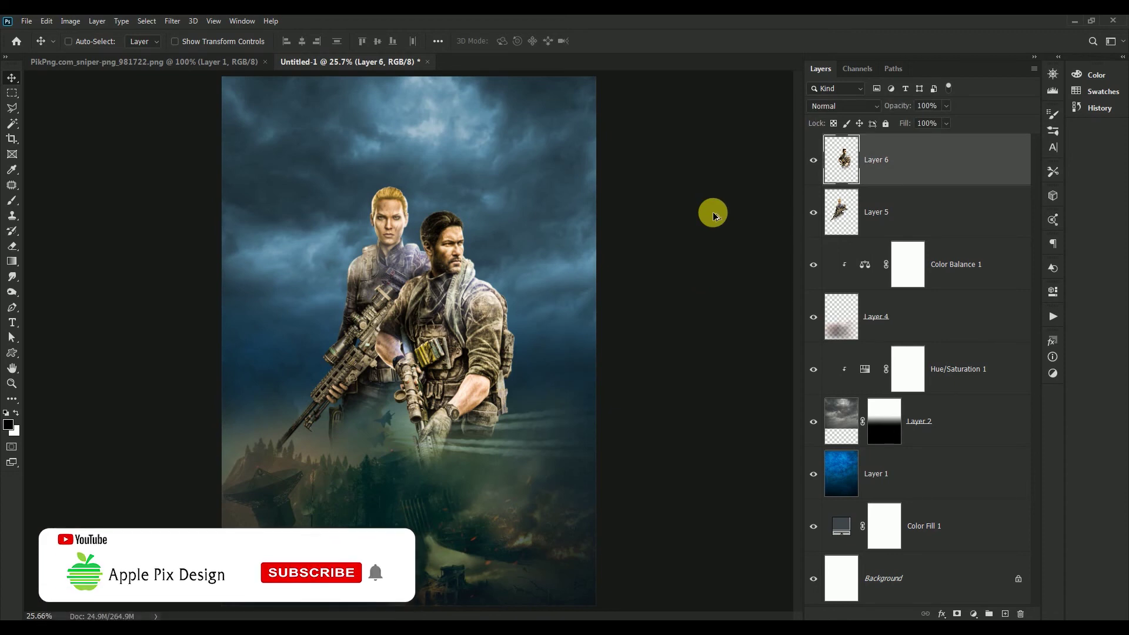
key("ctrl+shift+alt+n")
Stamp a merged copy into Layer 7 and apply Color Efex Cross Processing B02
key("ctrl+shift+alt+e")
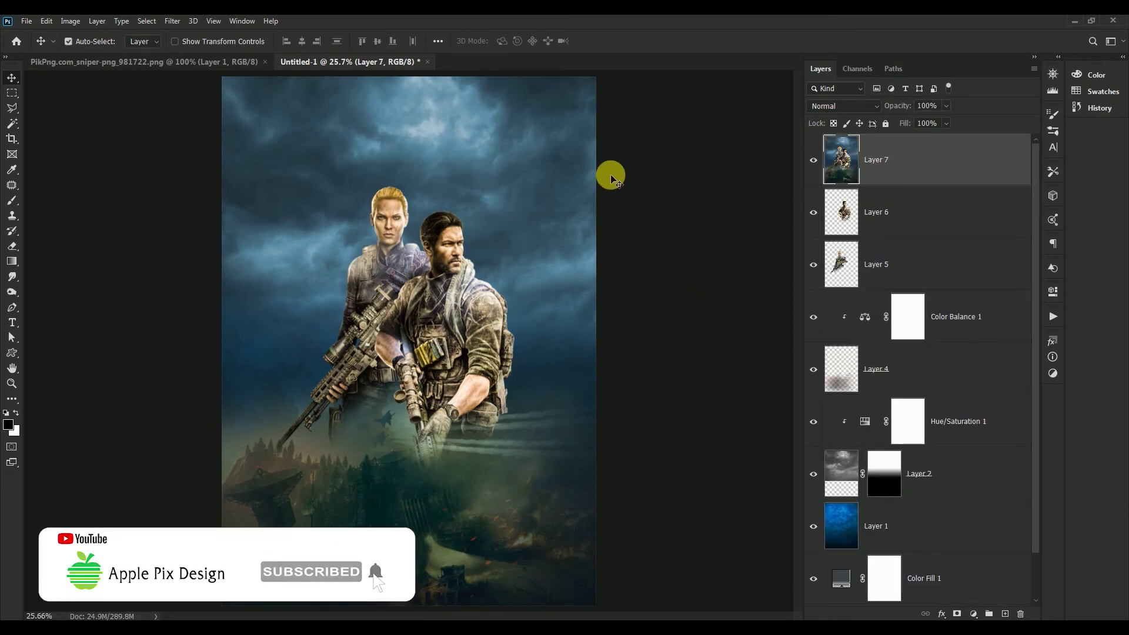
left_click(169, 22)
mouse_move(196, 290)
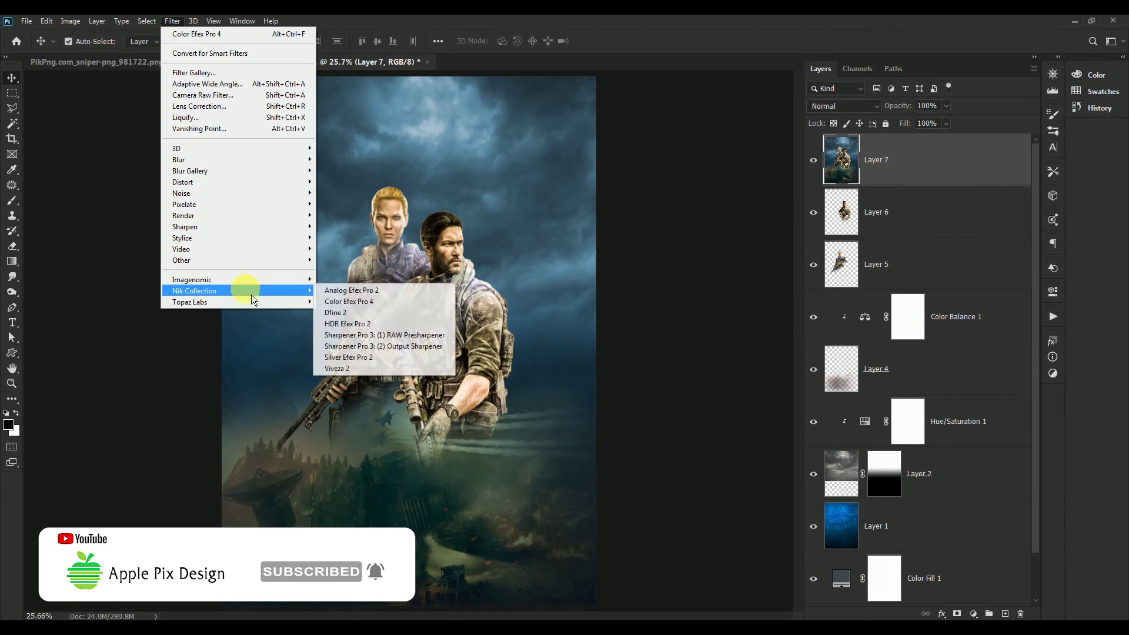
left_click(350, 302)
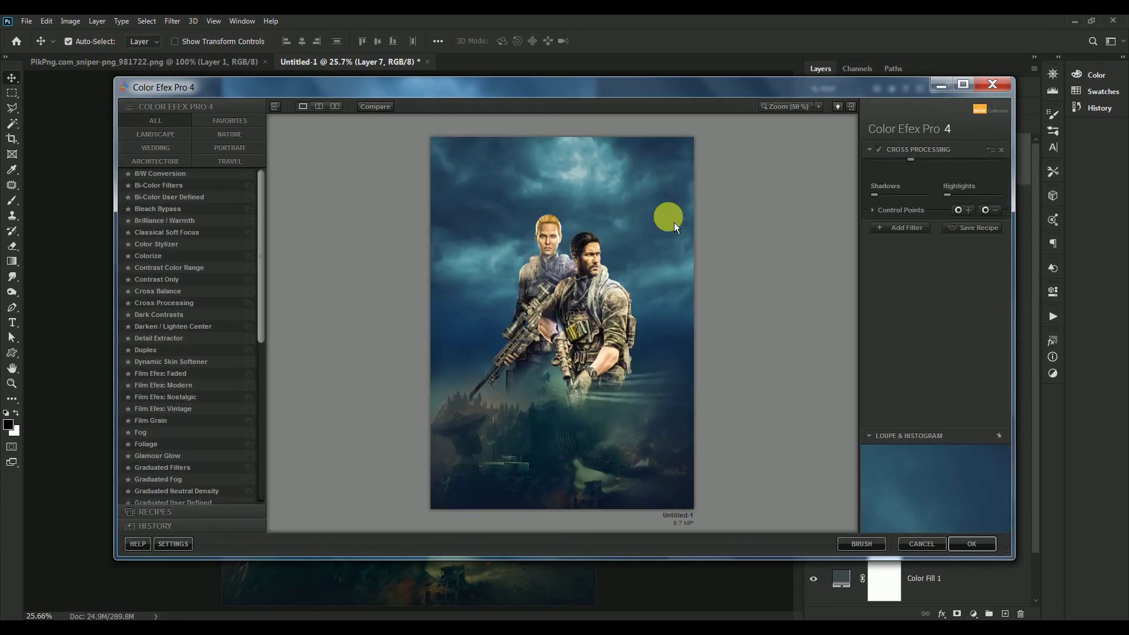
left_click(957, 177)
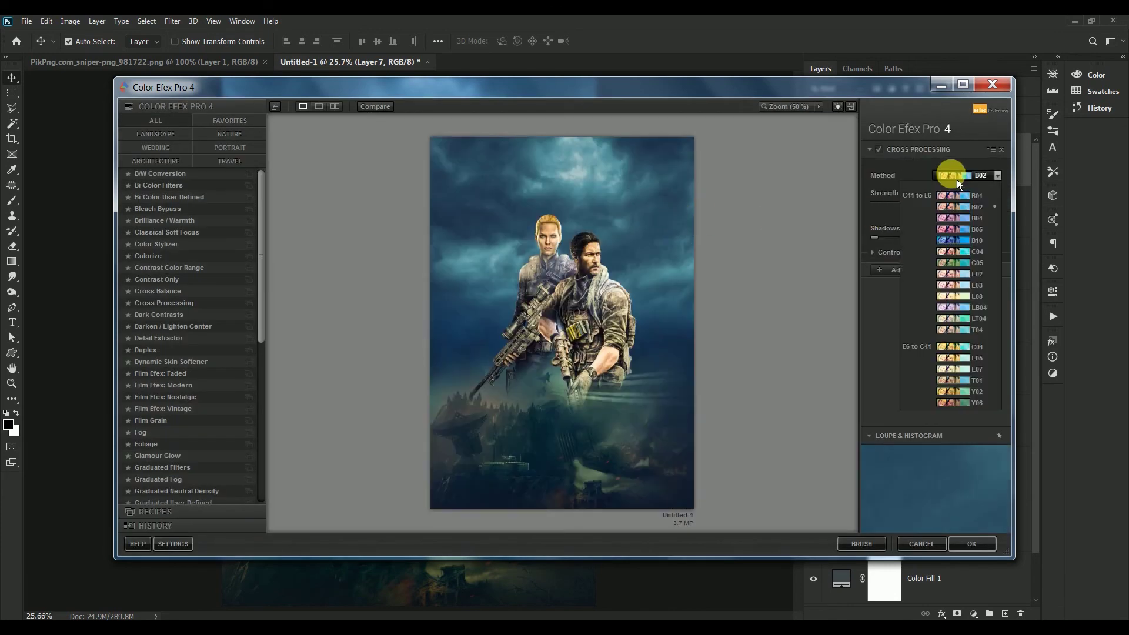
left_click(967, 212)
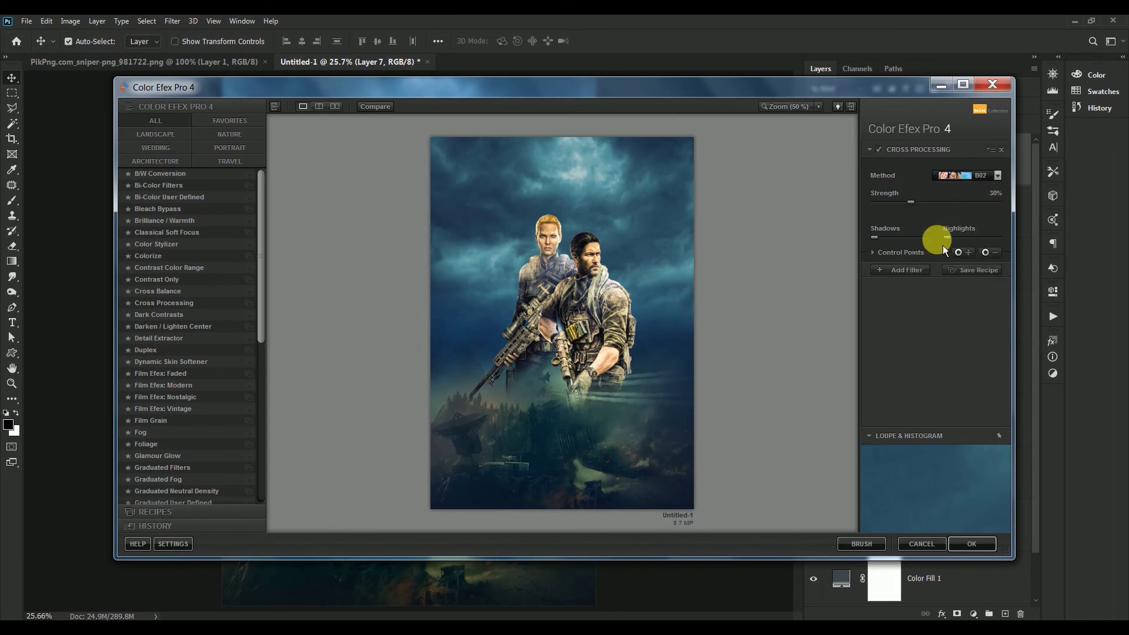
Add a 5% Detail Extractor to the Color Efex stack and apply it
left_click(909, 273)
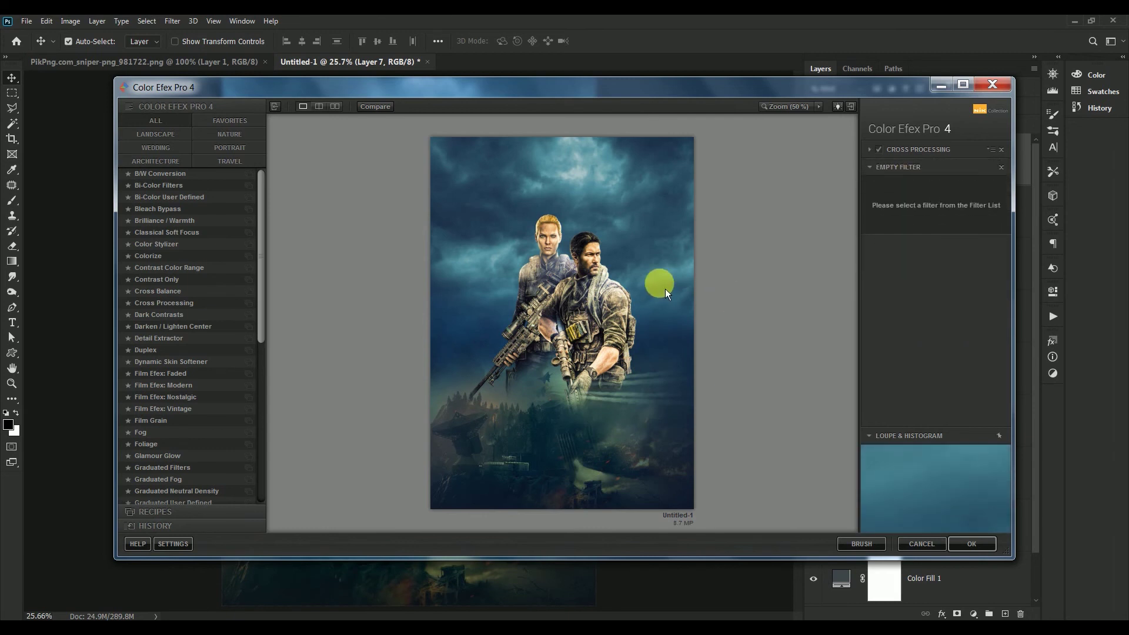
left_click(177, 343)
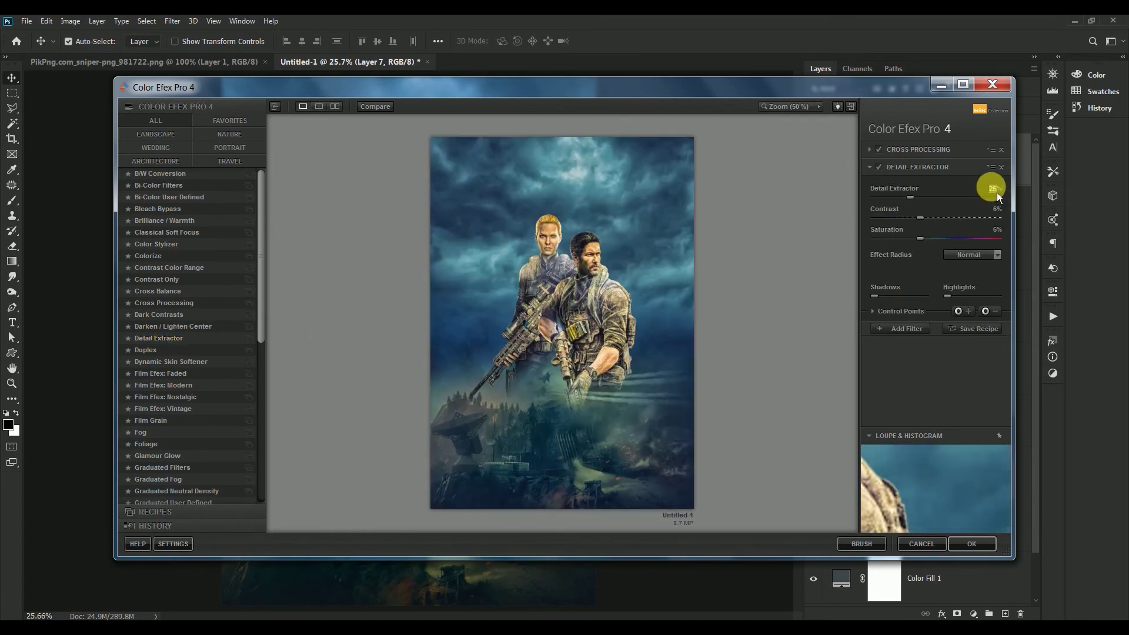
type("5")
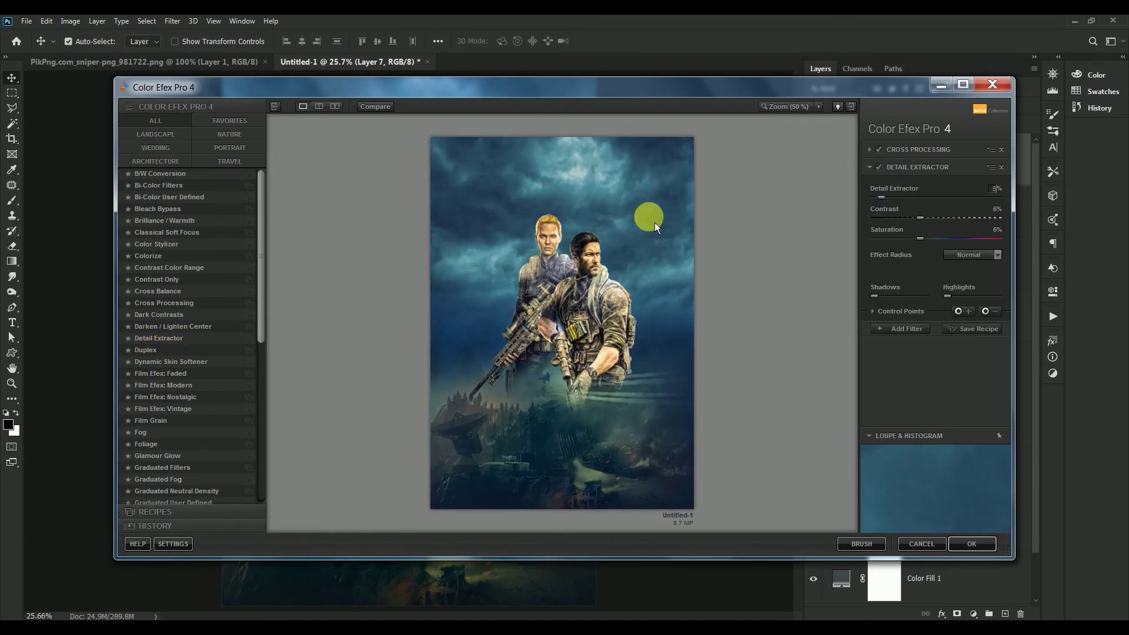
left_click(891, 329)
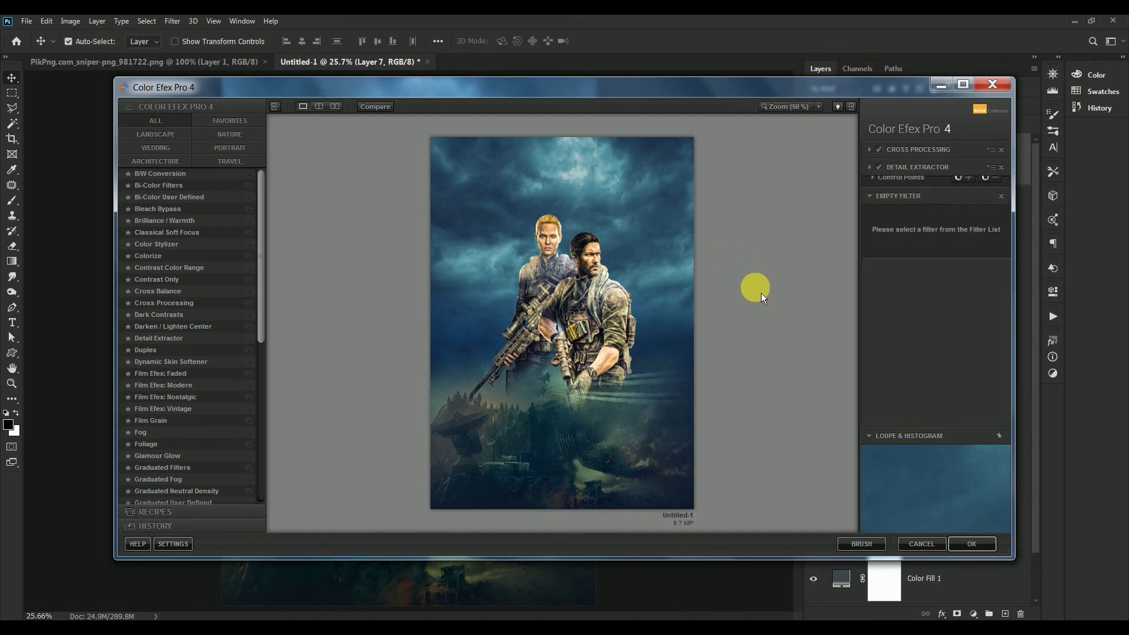
left_click(970, 544)
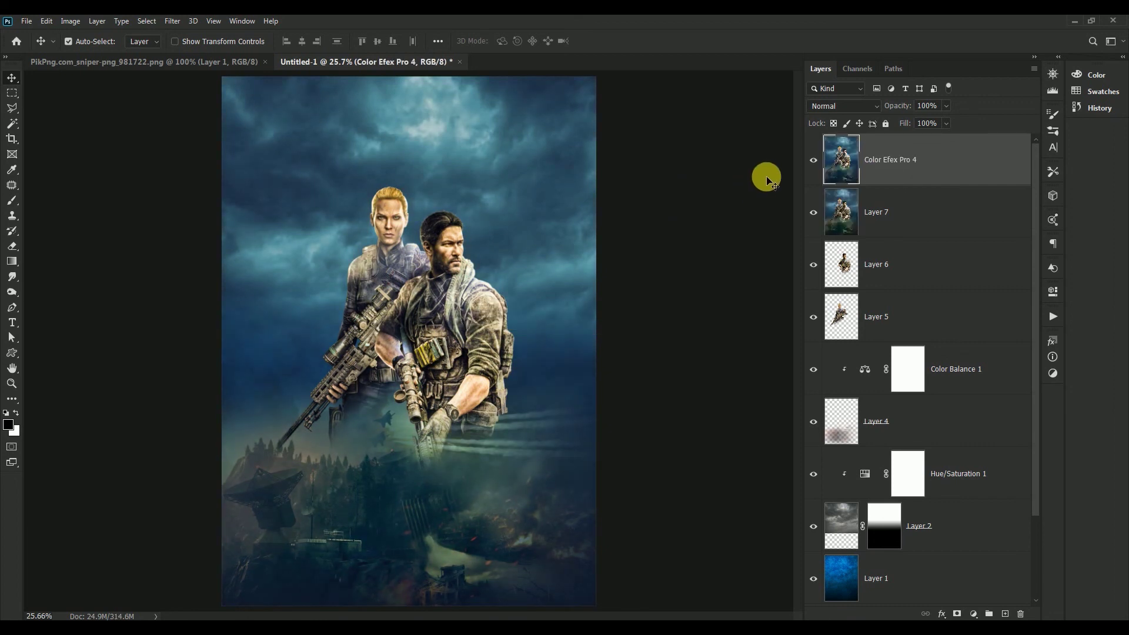
Compare the Color Efex Pro 4 layer, then copy the SNIPER 3 logo in as Layer 8 and close its file
left_click(814, 163)
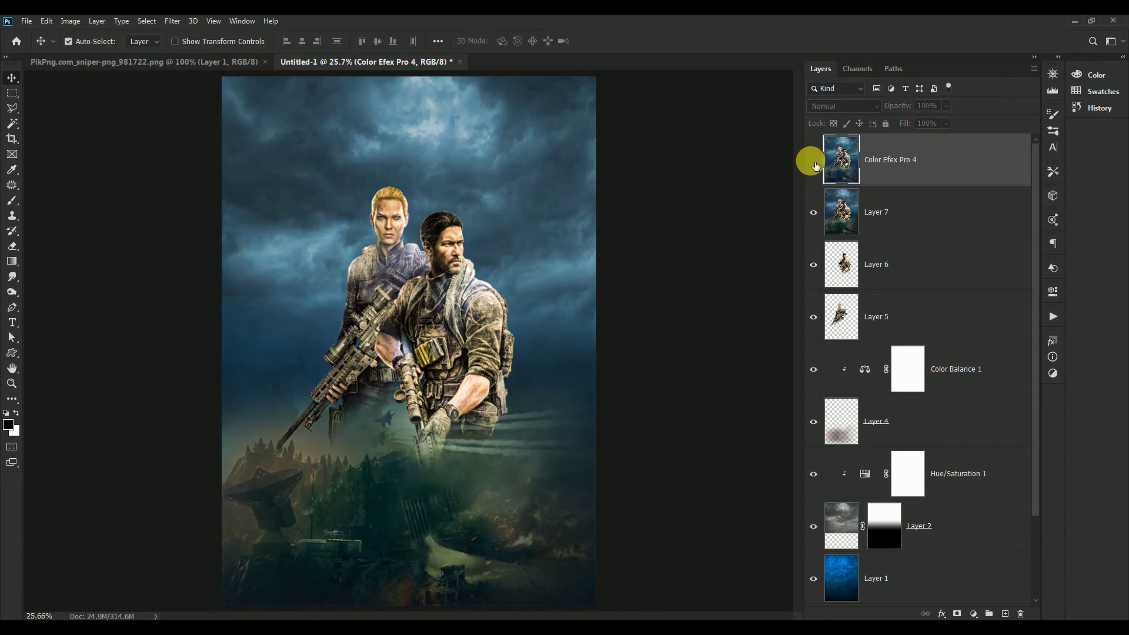
left_click(814, 162)
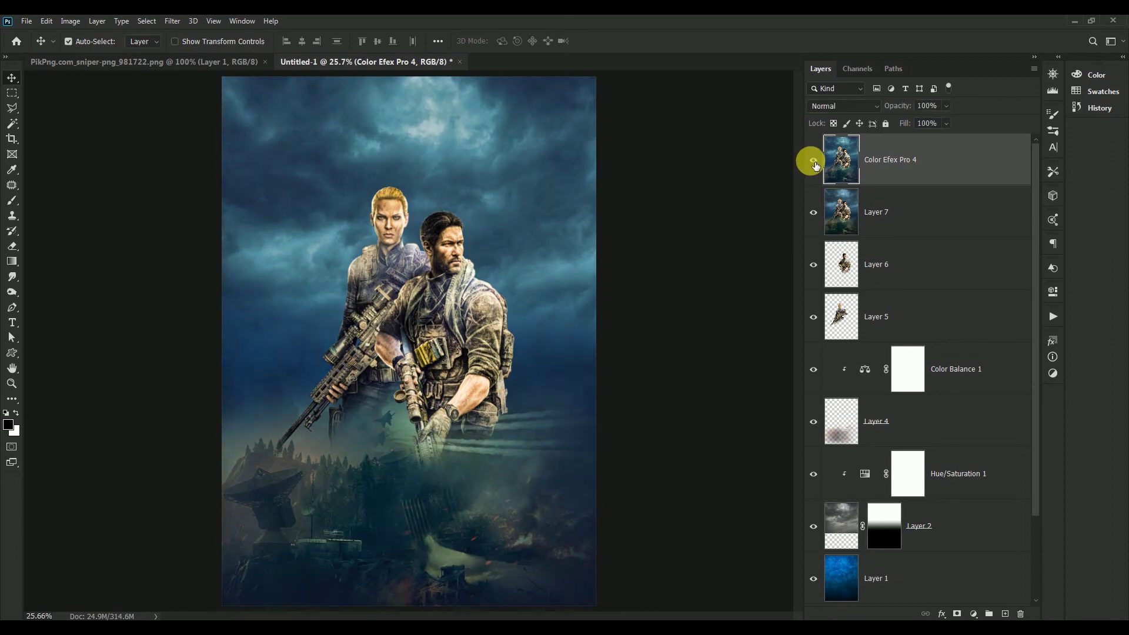
left_click(106, 69)
left_click_drag(98, 72, 467, 245)
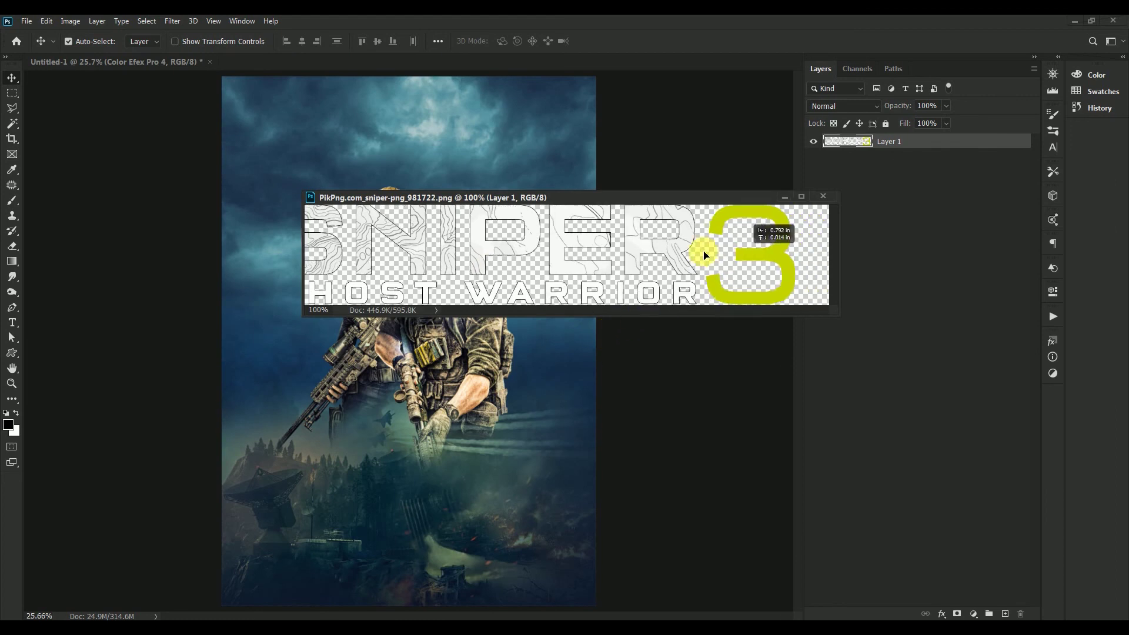
left_click_drag(791, 258, 424, 121)
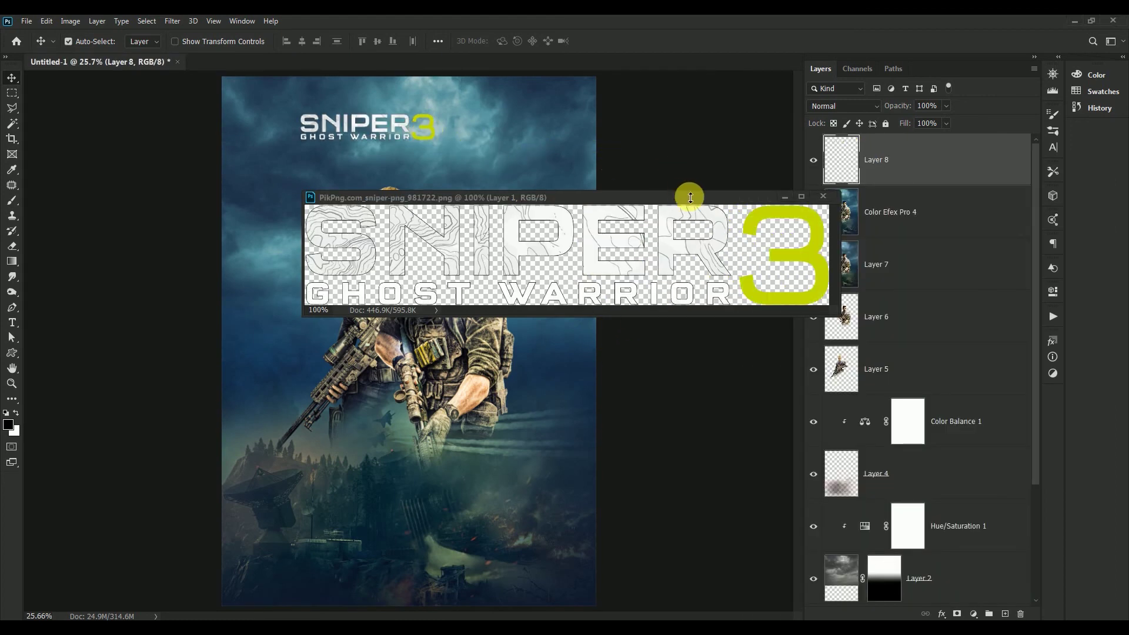
left_click_drag(686, 197, 528, 187)
left_click(666, 187)
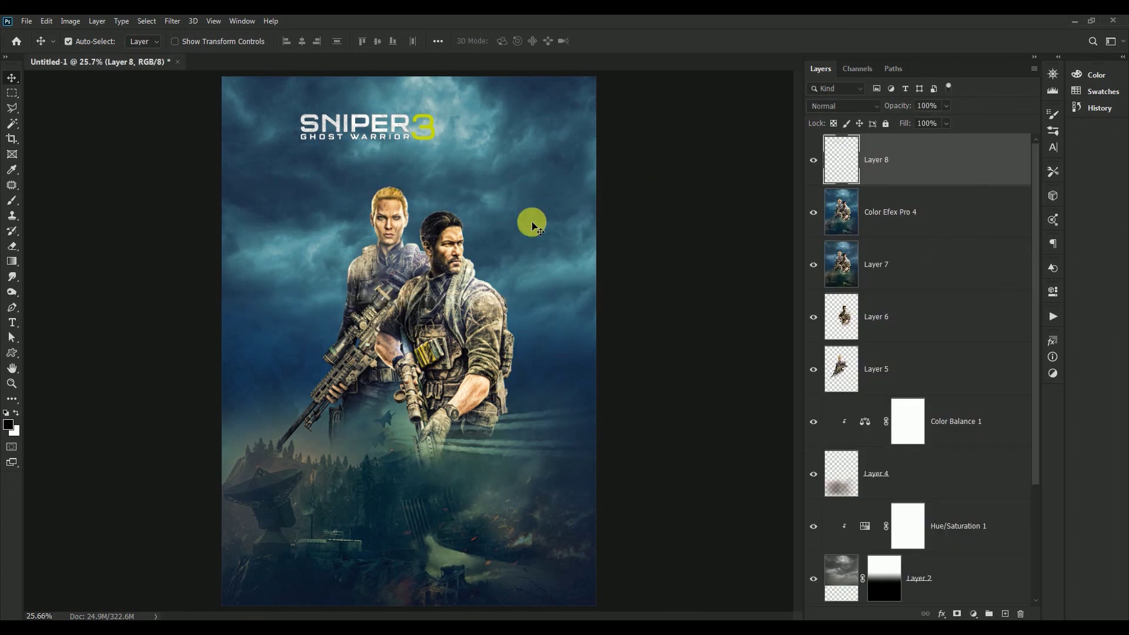
Undo an accidental layer move and scale the Layer 8 logo to about double size
left_click_drag(385, 127, 408, 187)
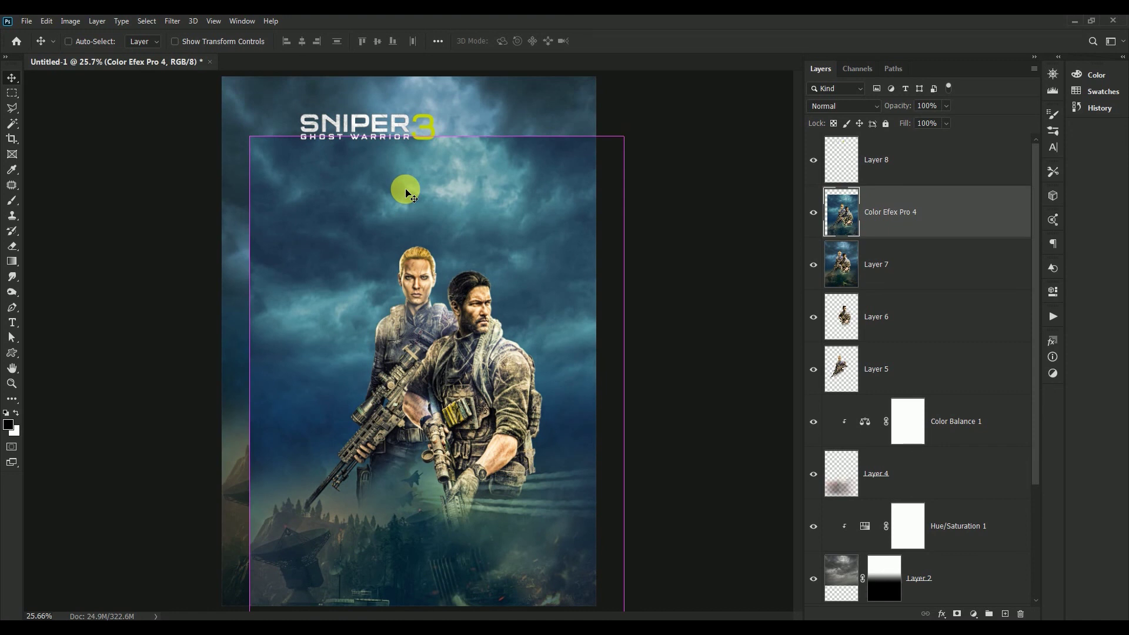
key("ctrl+z")
left_click(841, 158)
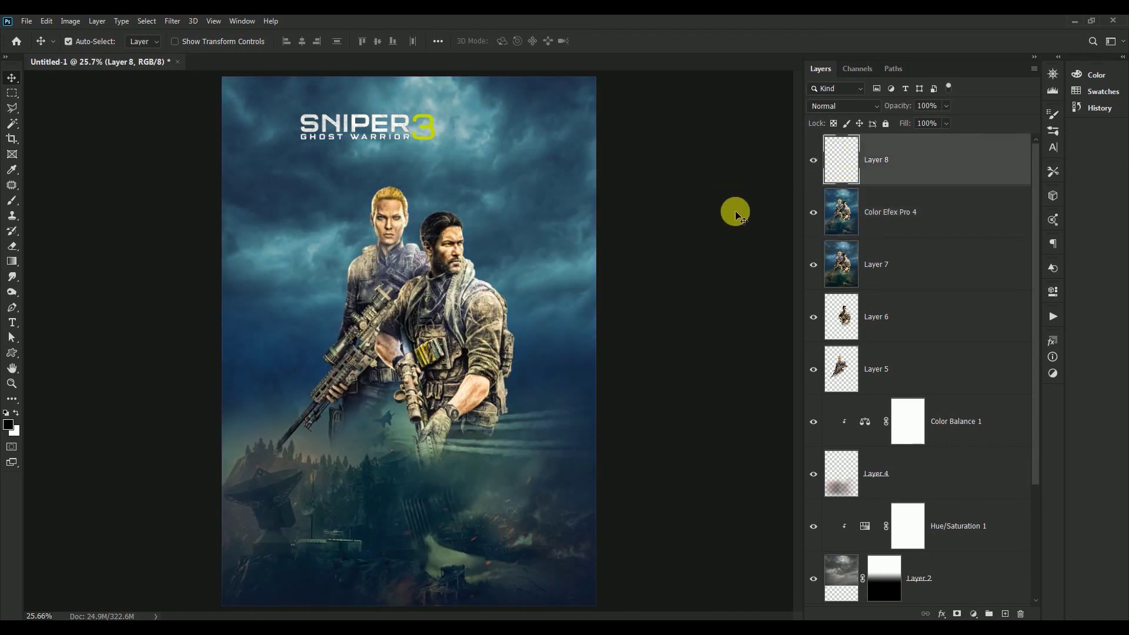
key("ctrl+t")
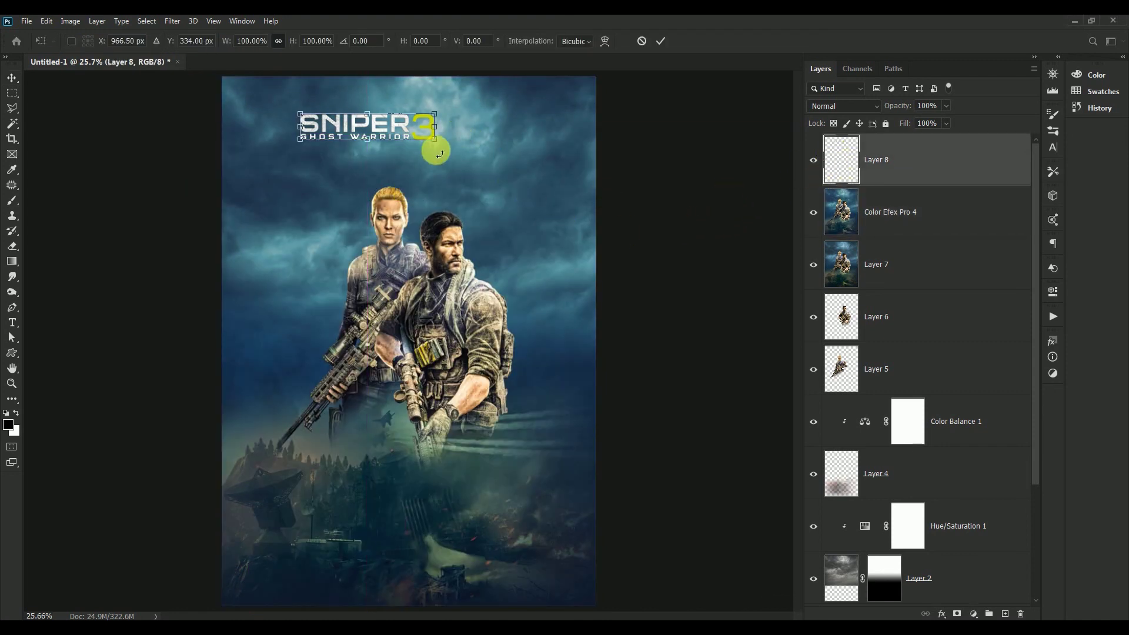
left_click_drag(434, 139, 564, 205)
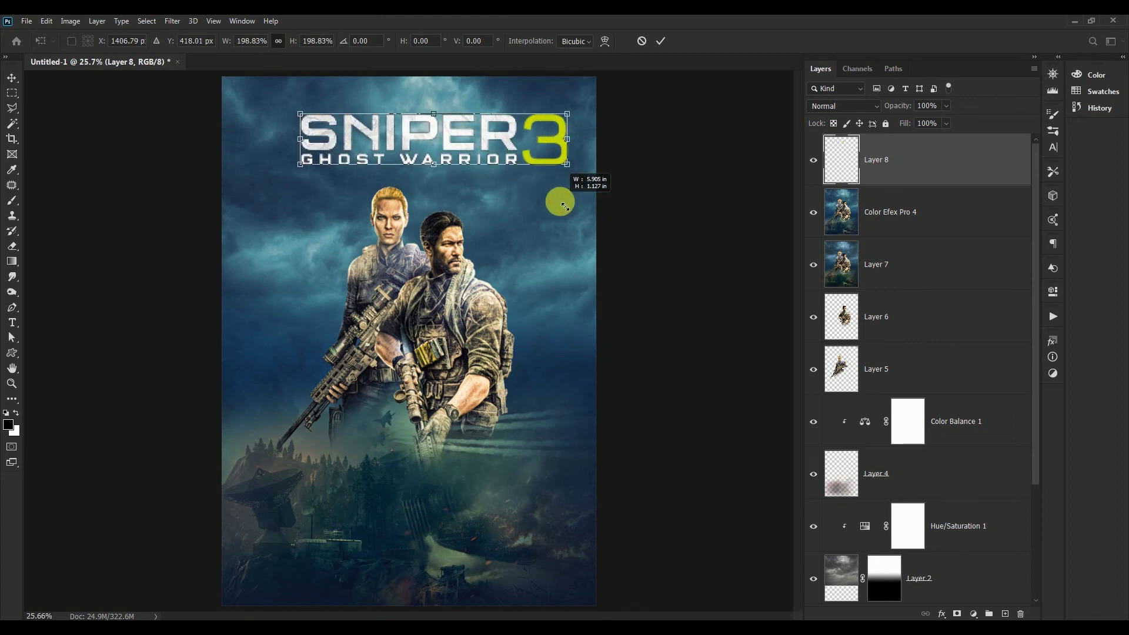
Position the SNIPER 3 logo at the lower centre of the poster and commit the transform
mouse_move(558, 153)
left_mouse_down()
mouse_move(517, 482)
mouse_move(528, 541)
left_mouse_up()
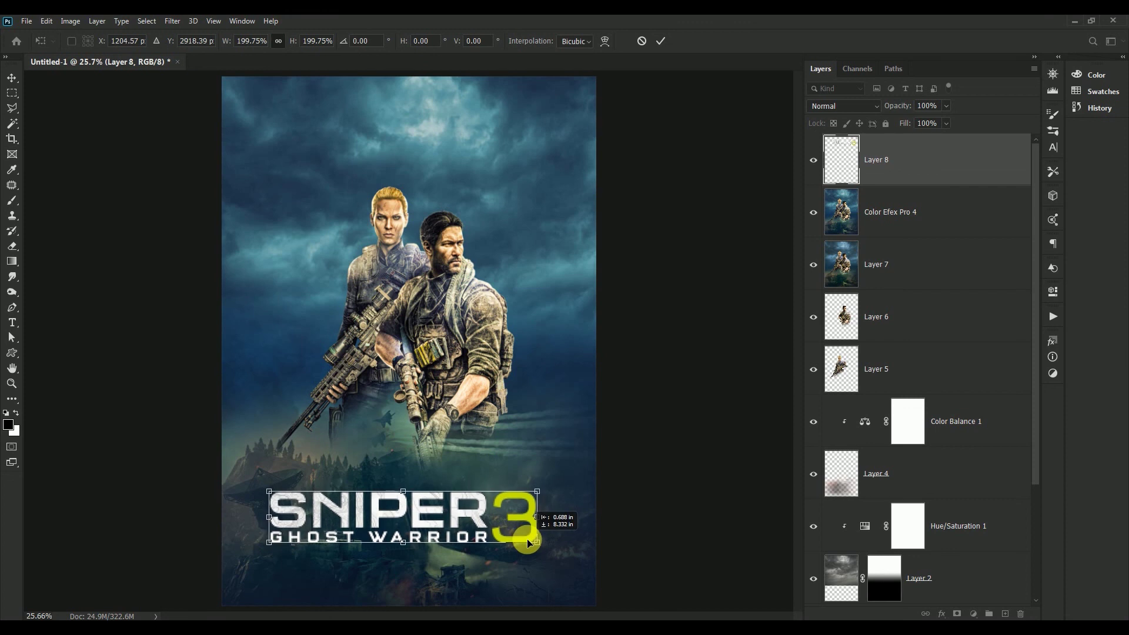
left_click_drag(527, 542, 526, 544)
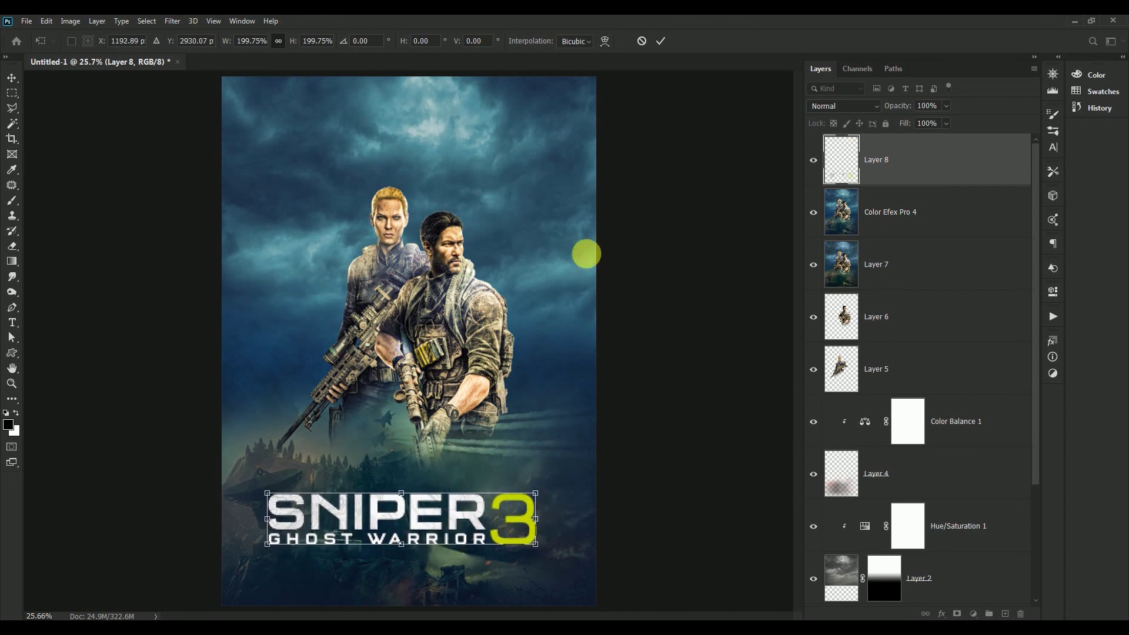
left_click(661, 41)
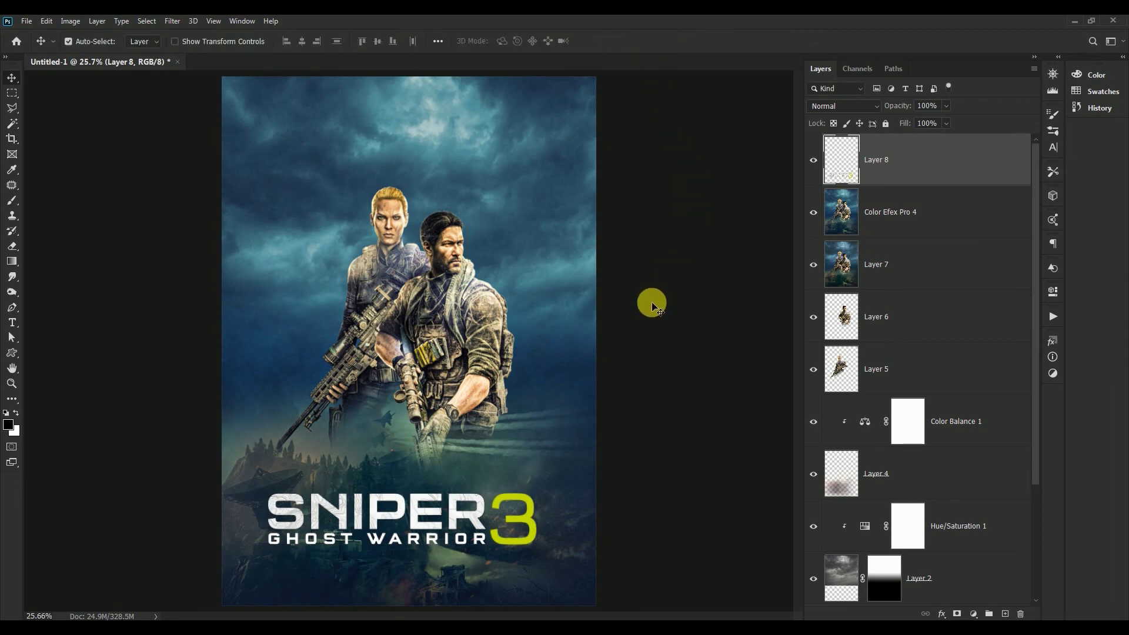
left_click_drag(481, 517, 485, 523)
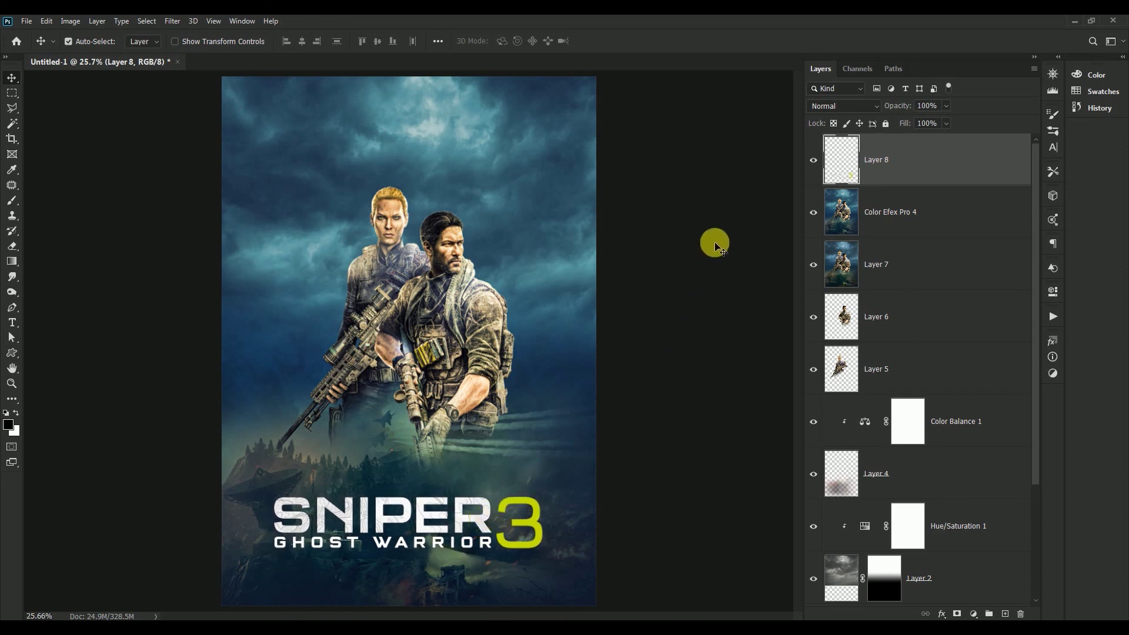
key("ctrl+minus")
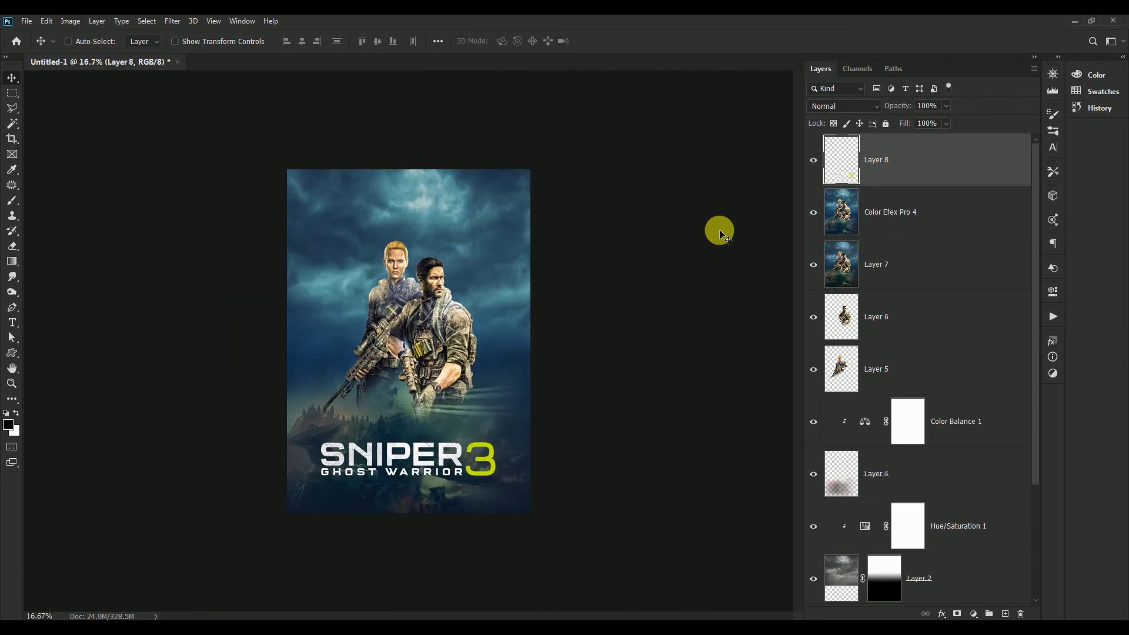
key("ctrl+plus")
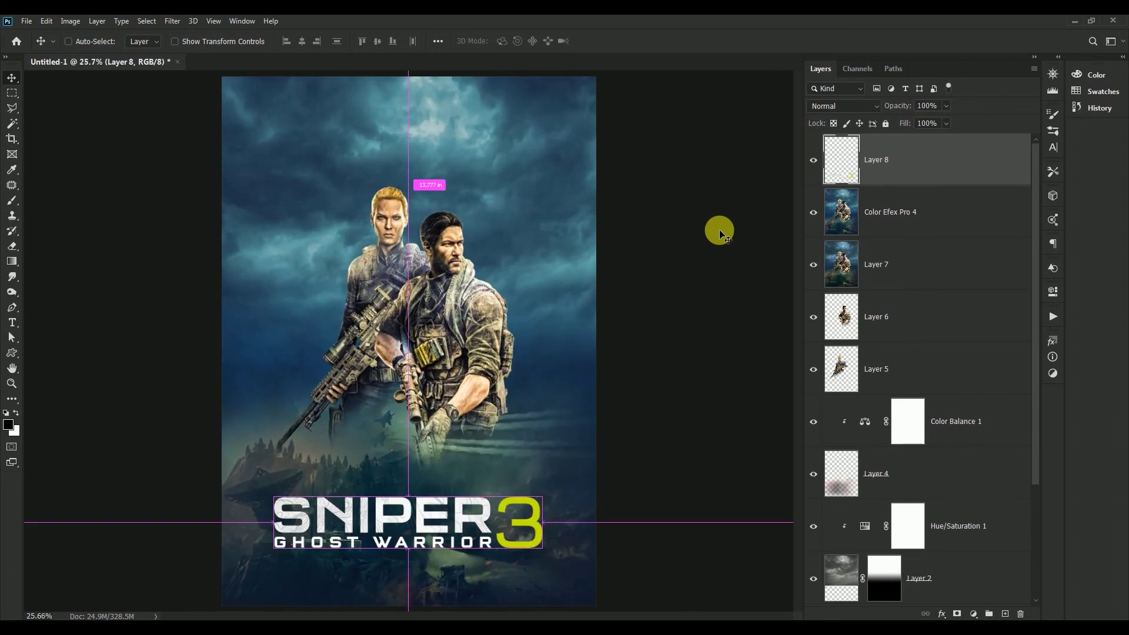